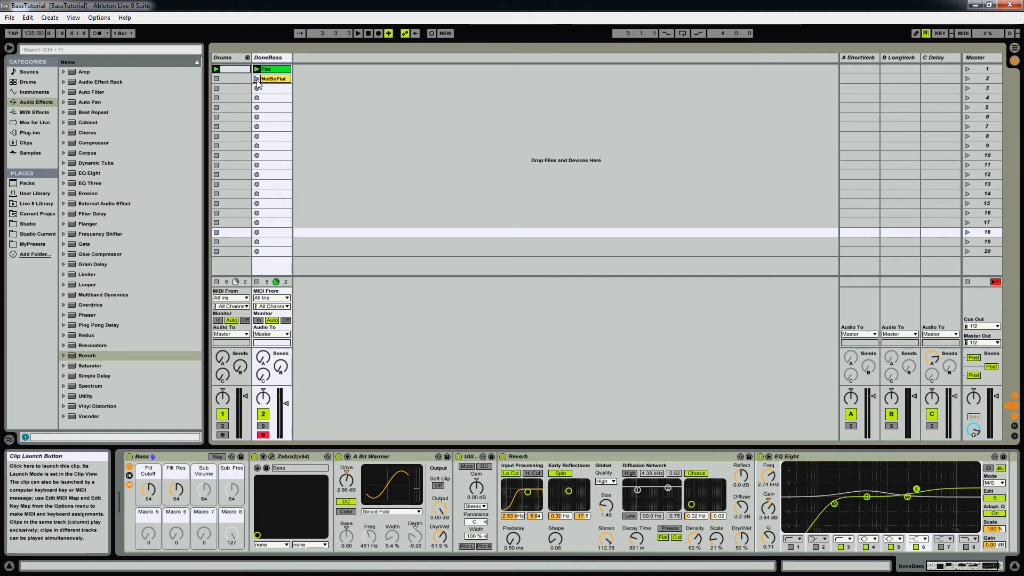
Step: Play the finished NotSoFlat clip on the DoneBass track, stop playback, and select that track's Zebra2 device
left_click(257, 80)
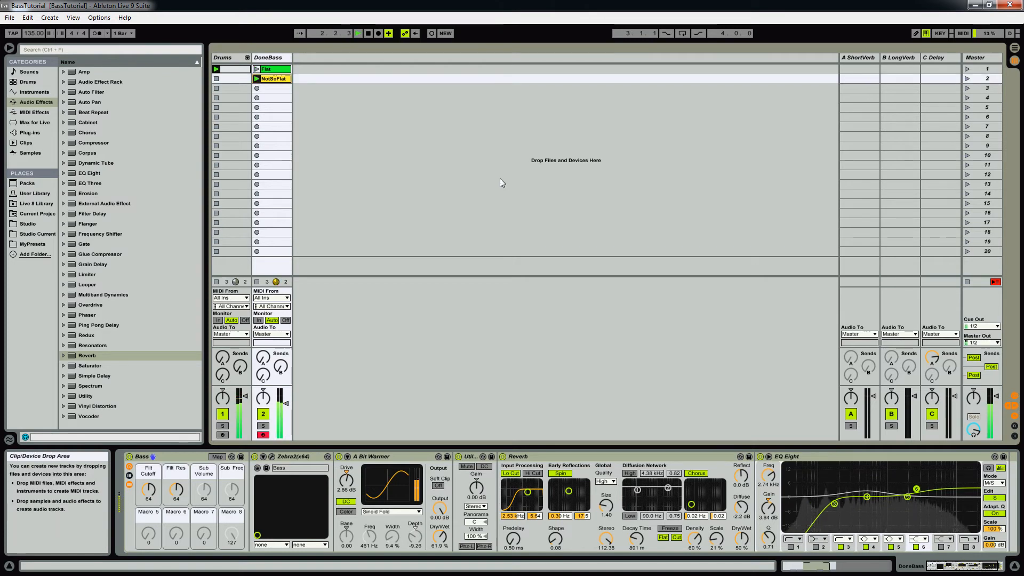
key("space")
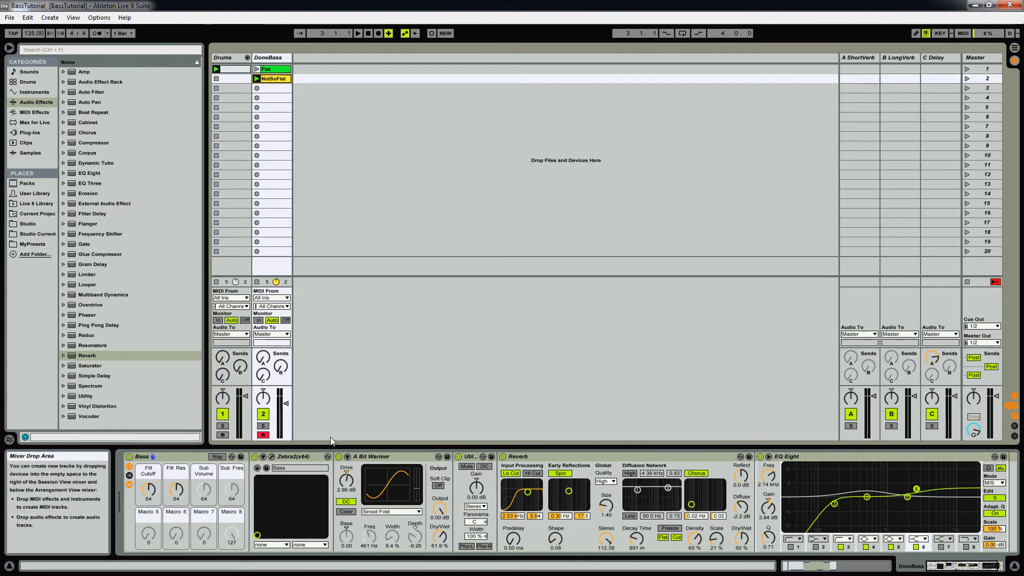
left_click(305, 458)
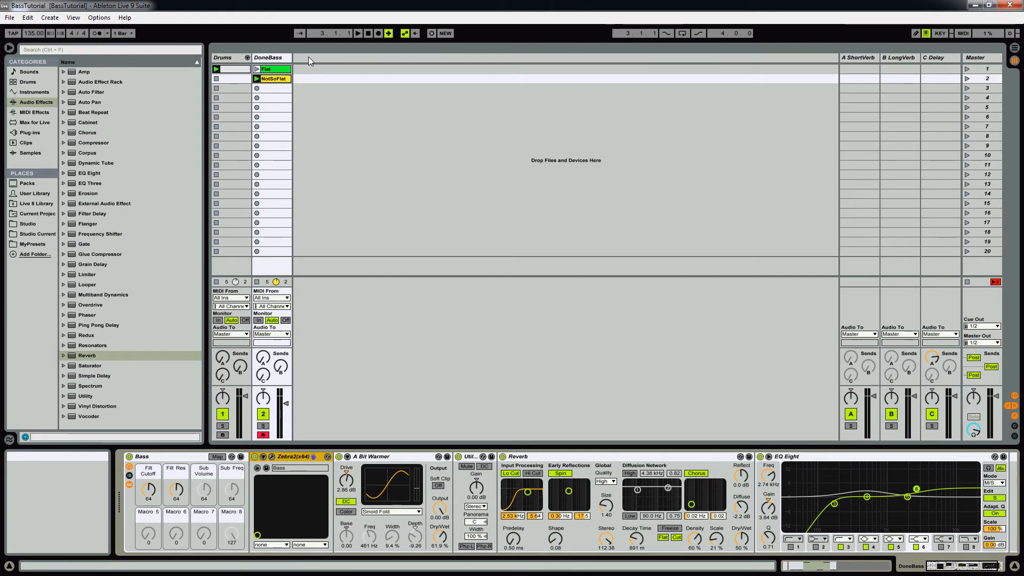
Step: Load the U-he Zebra2(x64) plug-in onto a new MIDI track beside DoneBass
left_click(33, 131)
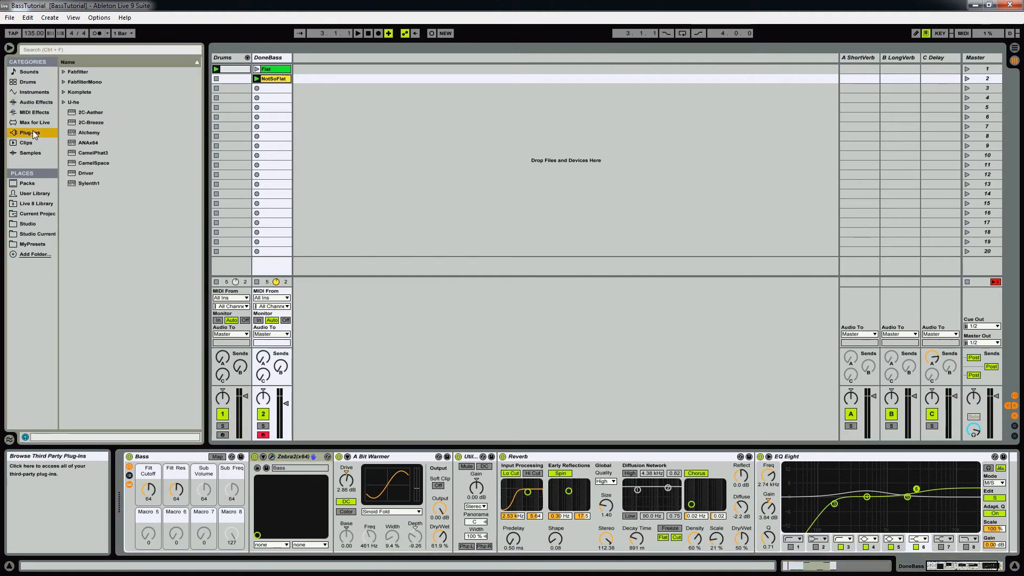
left_click(63, 101)
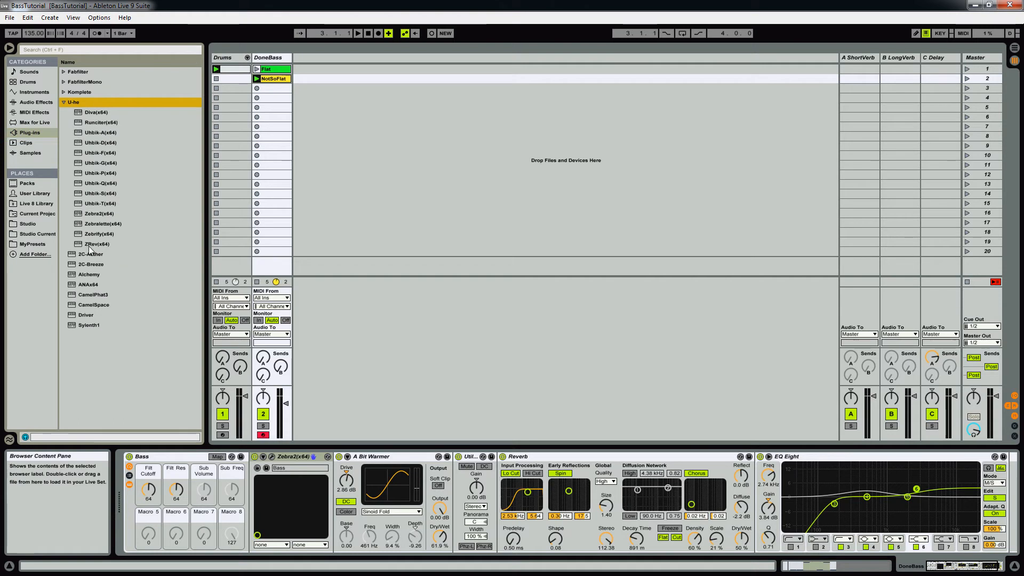
left_click_drag(91, 214, 312, 102)
Step: View the Zebra2 editor of the DoneBass track and move the new track's Zebra2 window clear of the tracks
left_click(272, 62)
left_click(272, 458)
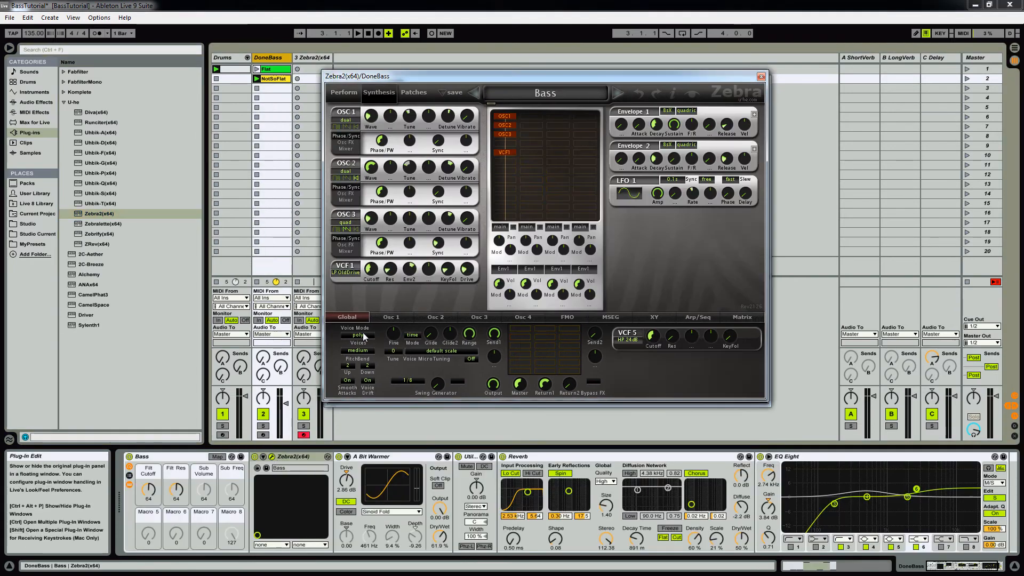
left_click_drag(540, 76, 1, 253)
left_click(86, 253)
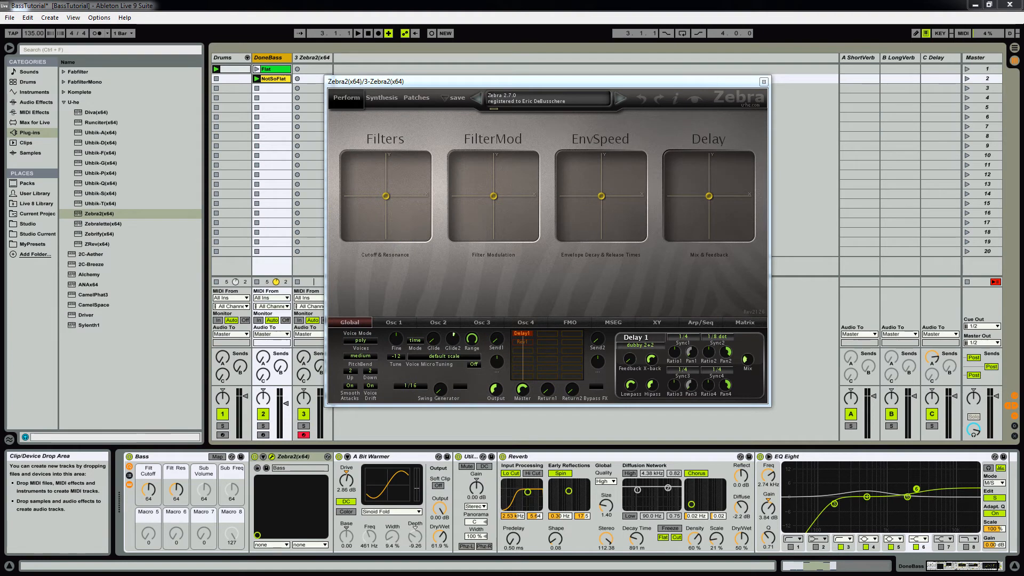
left_click_drag(374, 87, 453, 73)
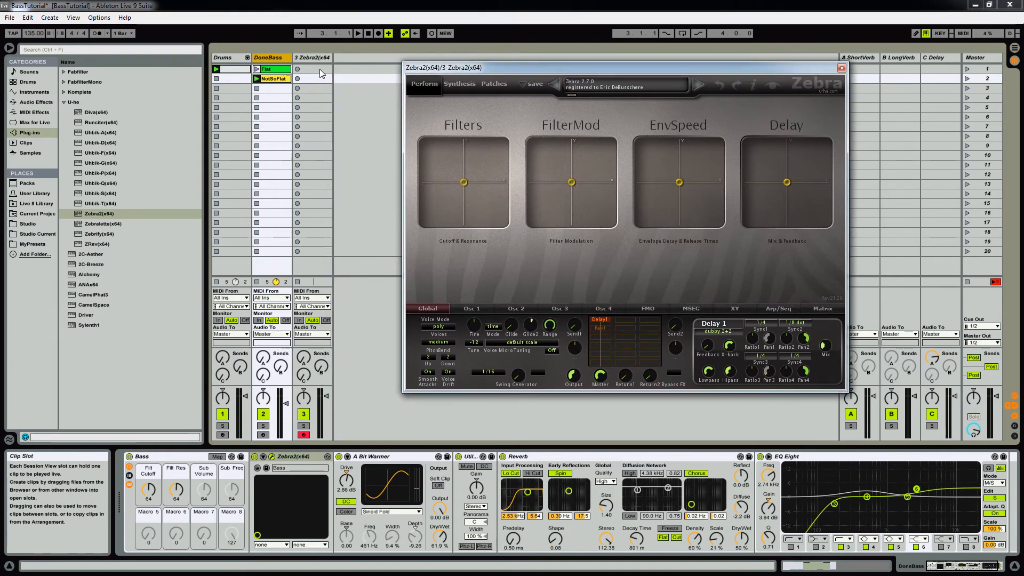
Step: Open the note pattern of the Drums track's clip and play it, keeping the Zebra2 window off the notes
left_click(232, 60)
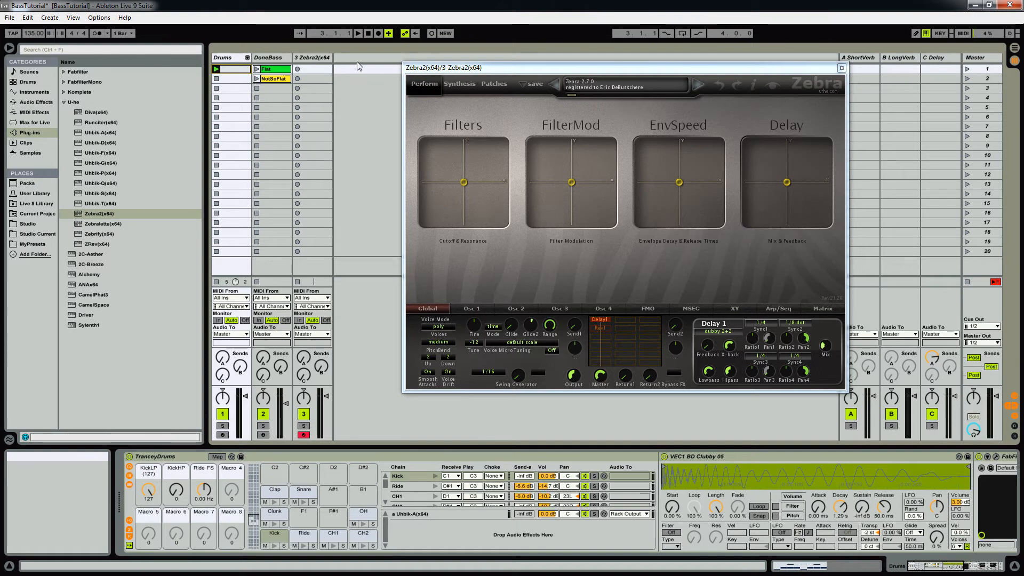
left_click(232, 69)
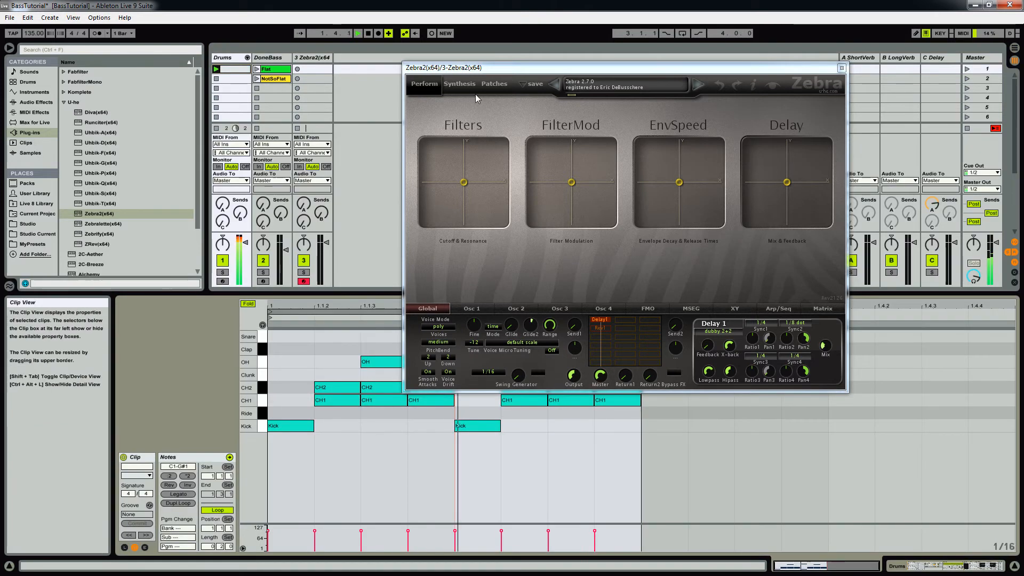
left_click_drag(493, 71, 618, 18)
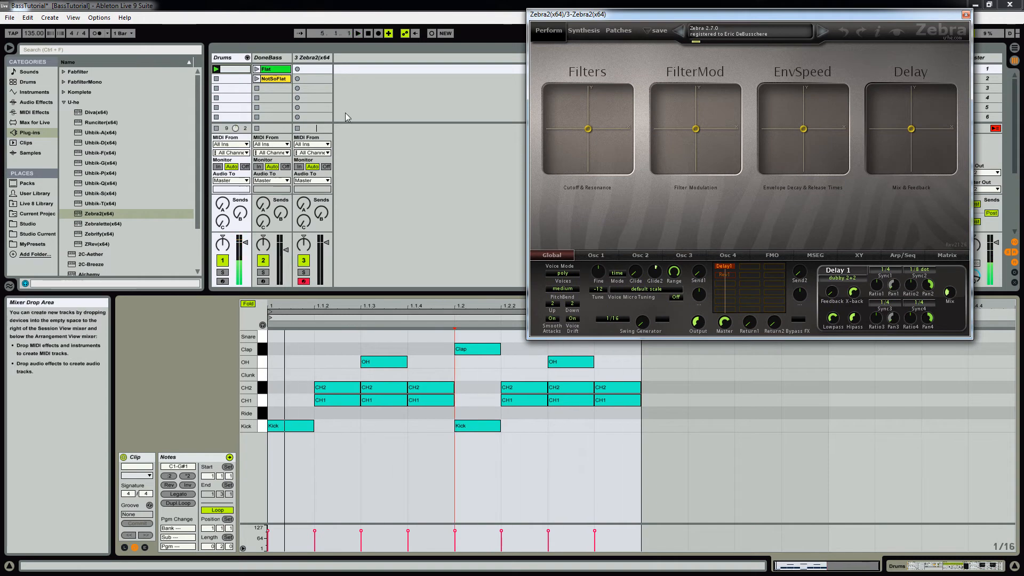
left_click_drag(781, 17, 767, 58)
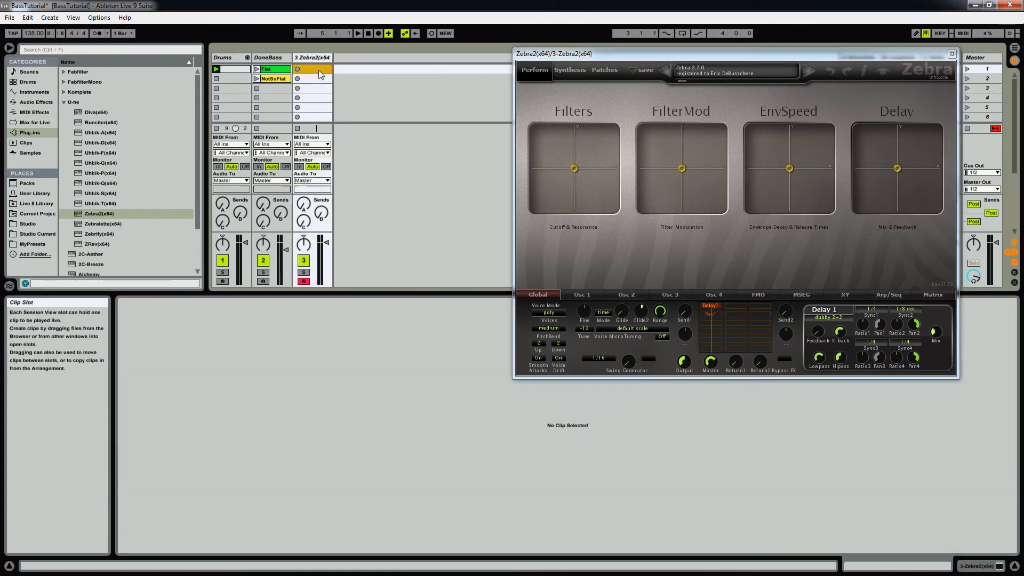
Step: Create an empty MIDI clip in the Zebra2 track's first slot and shorten its loop to two beats
double_click(315, 69)
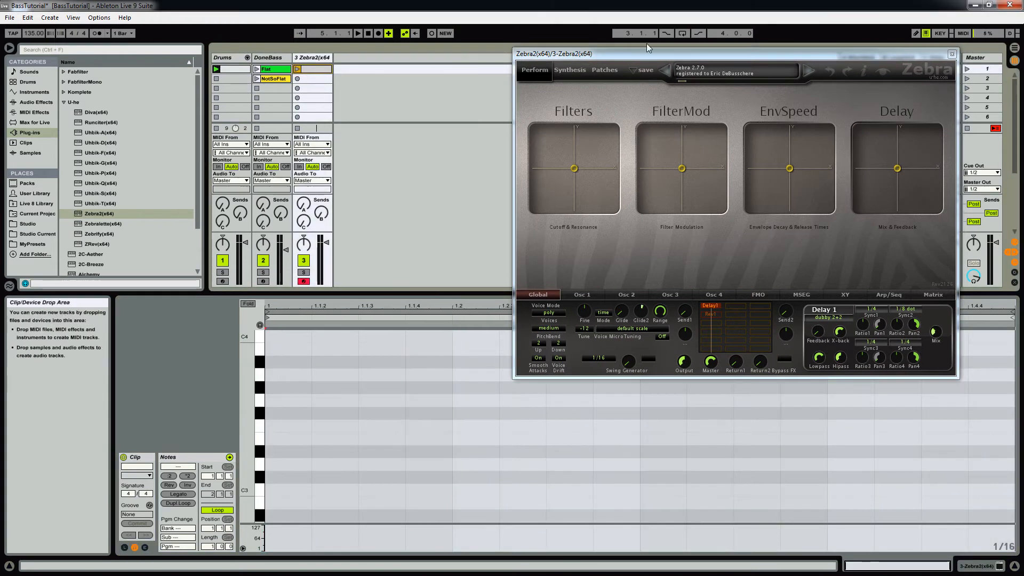
left_click_drag(614, 53, 626, 31)
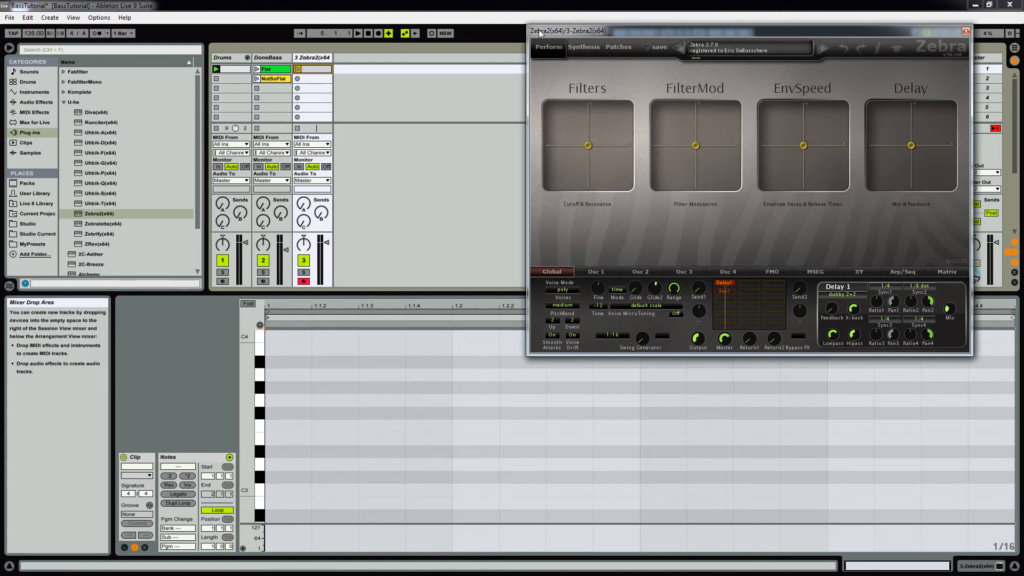
left_click_drag(545, 33, 726, 44)
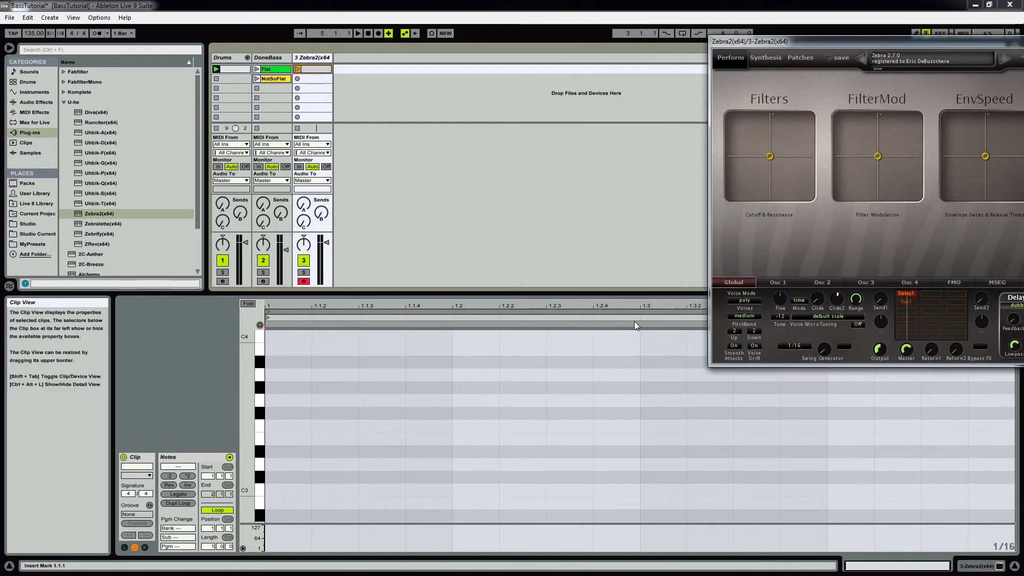
left_click_drag(637, 318, 640, 318)
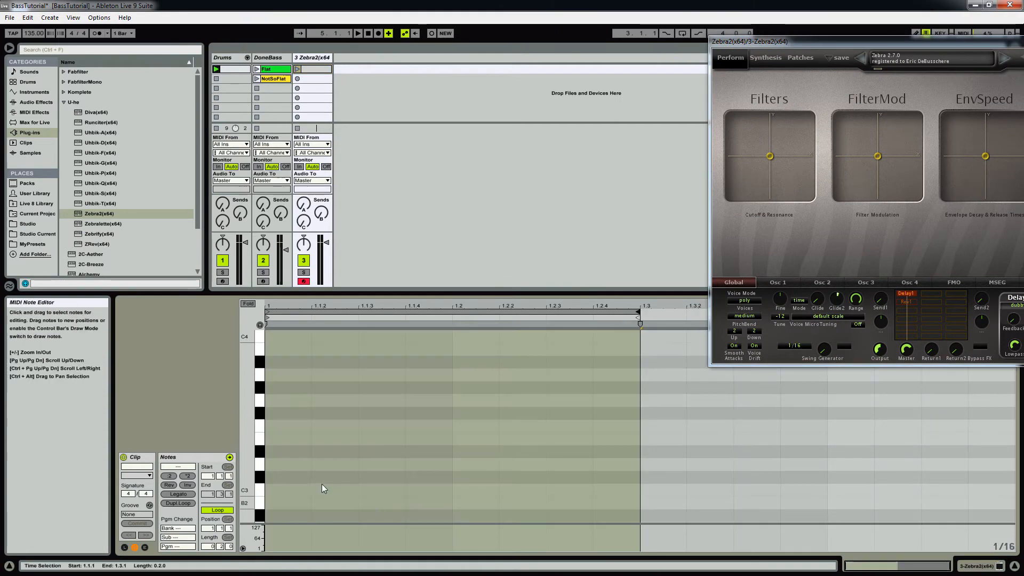
Step: Draw six sixteenth C3 notes at 1.1.2, 1.1.3, 1.1.4, 1.2.2, 1.2.3 and 1.2.4, leaving both kick positions empty
left_click(327, 488)
left_click(382, 488)
left_click(425, 488)
left_click(525, 488)
left_click(567, 489)
left_click(614, 489)
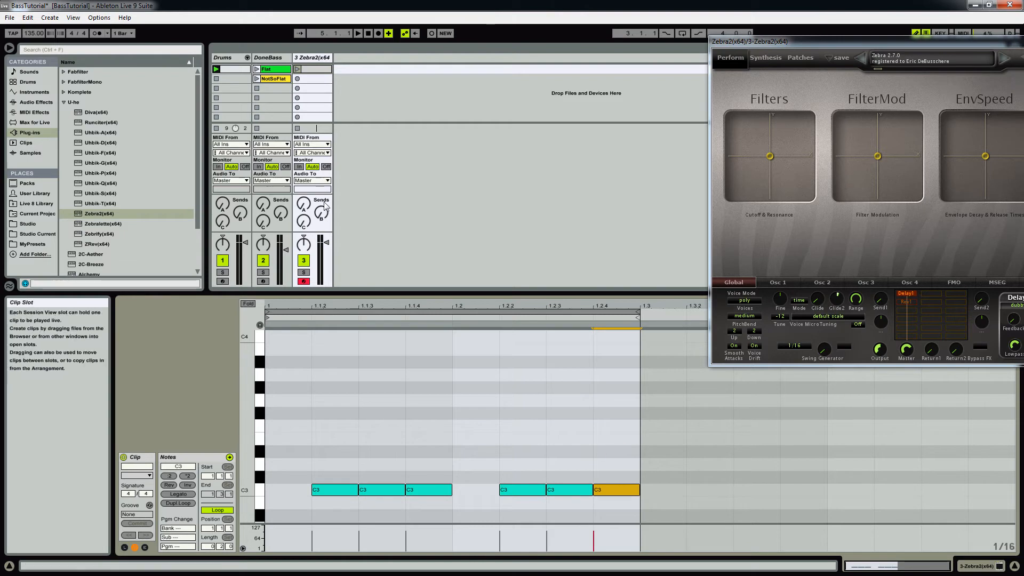
Step: Play the new bass clip along with the drums, briefly soloing the Zebra2 track
left_click(298, 70)
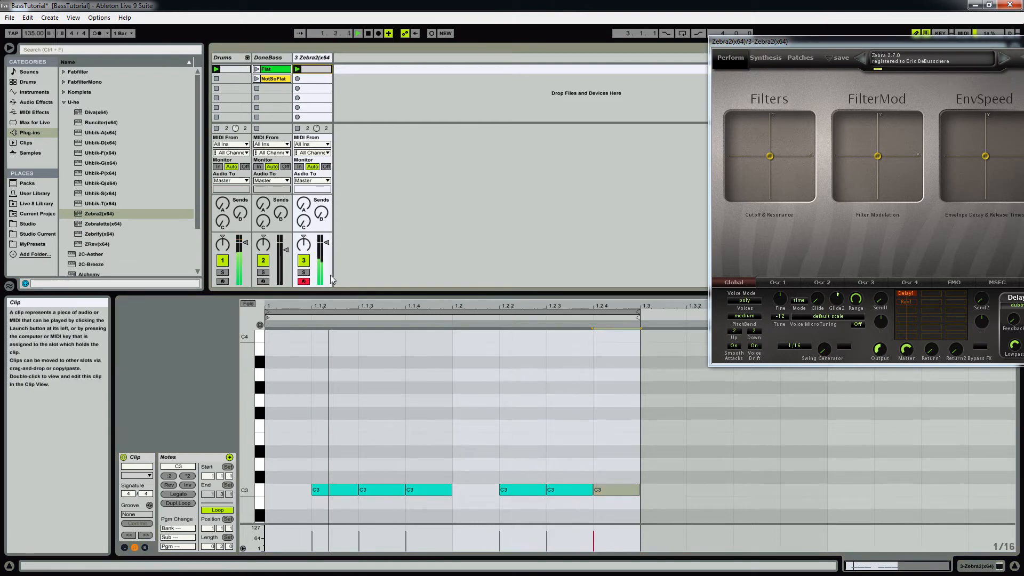
left_click(304, 272)
left_click(303, 273)
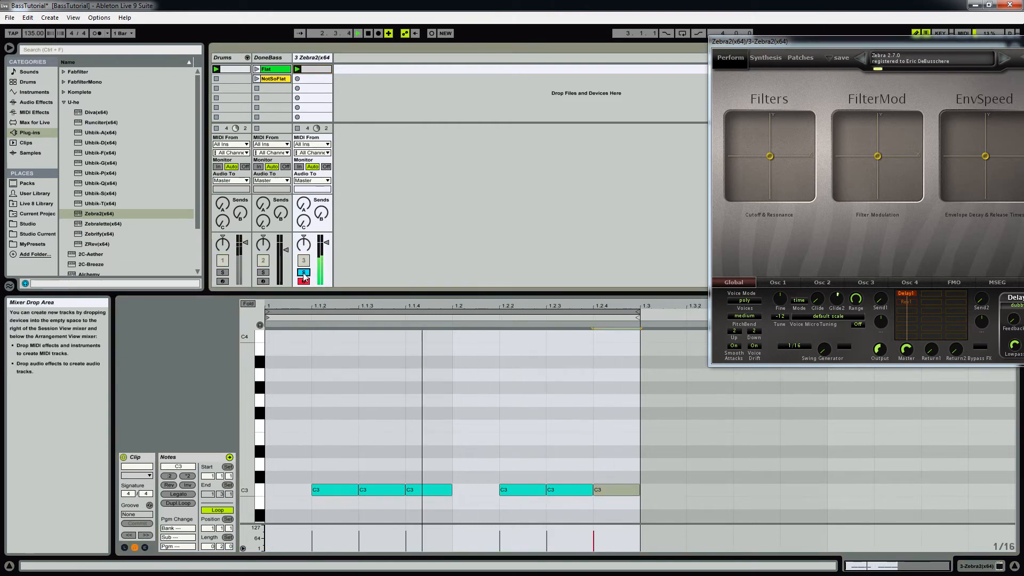
Step: Load the aaainitialize preset in the new track's Zebra2 and show its Synthesis page
left_click_drag(770, 47, 439, 89)
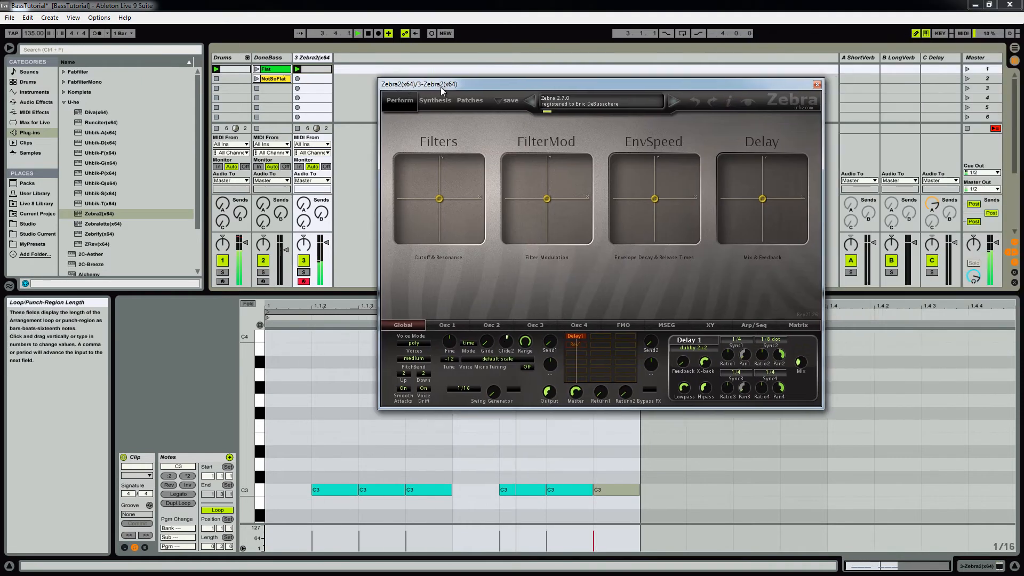
left_click(579, 104)
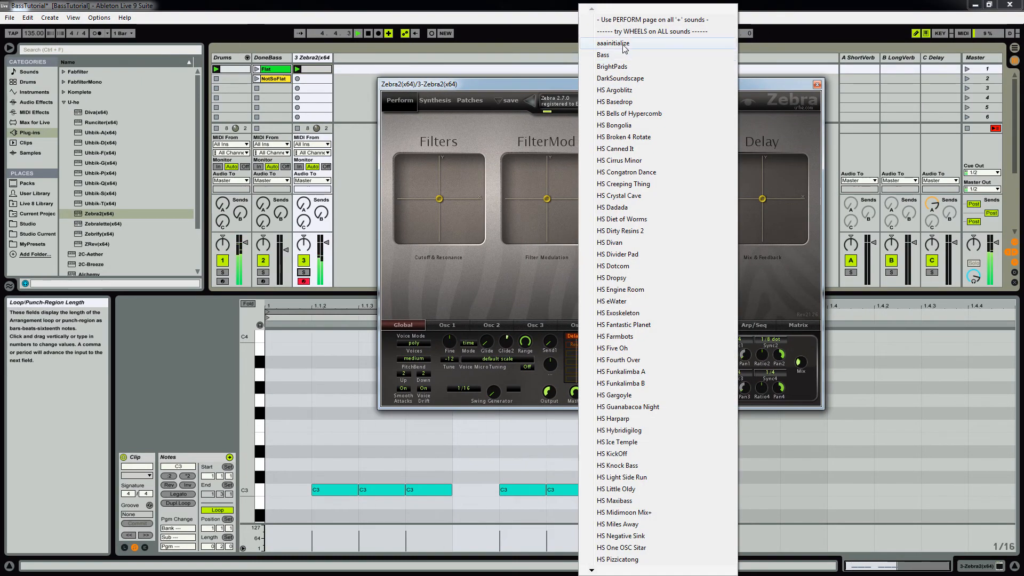
left_click(614, 43)
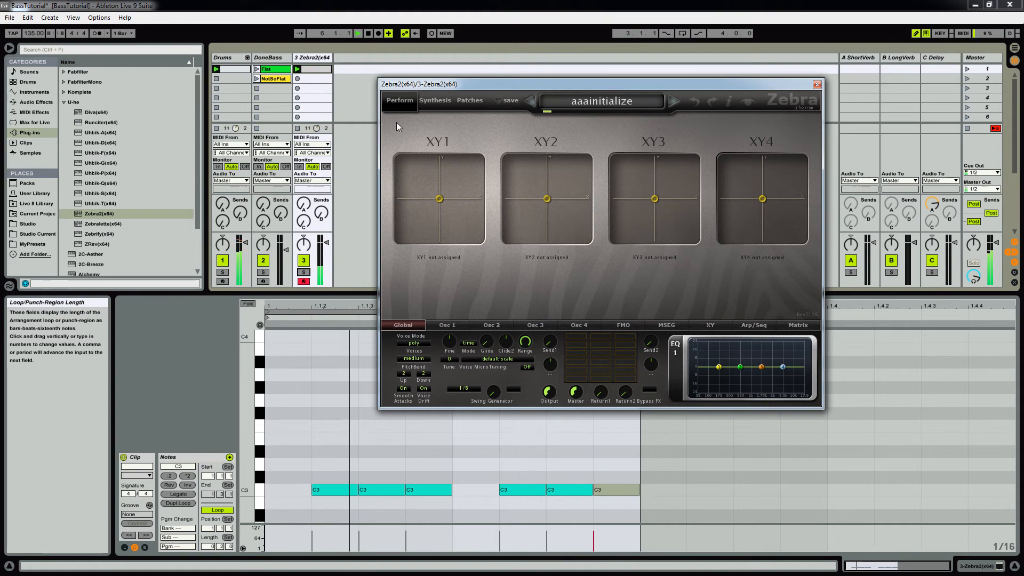
left_click(432, 102)
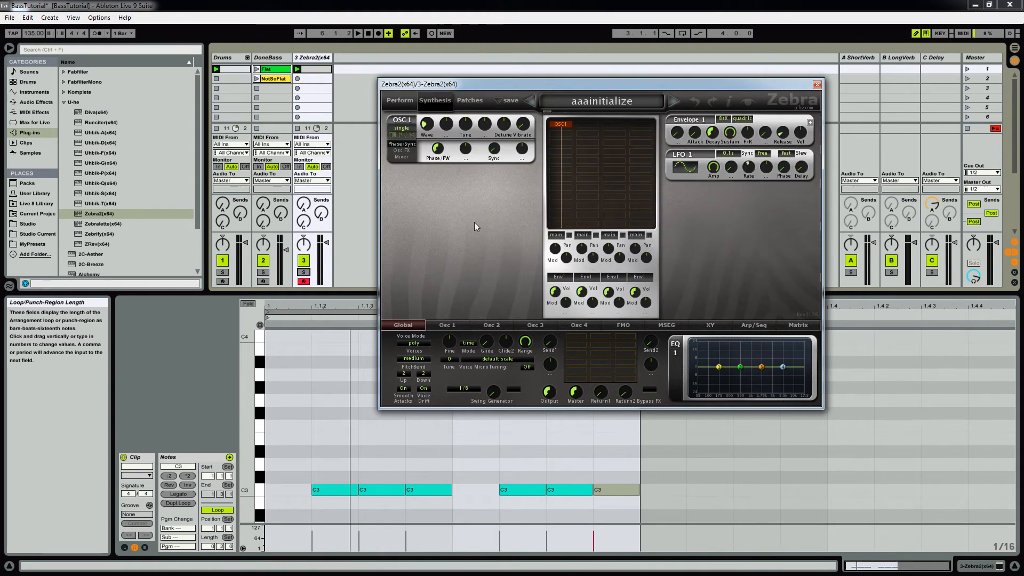
Step: Show the waveform settings of oscillator 1 and set its voice mode to dual
left_click_drag(517, 78, 496, 60)
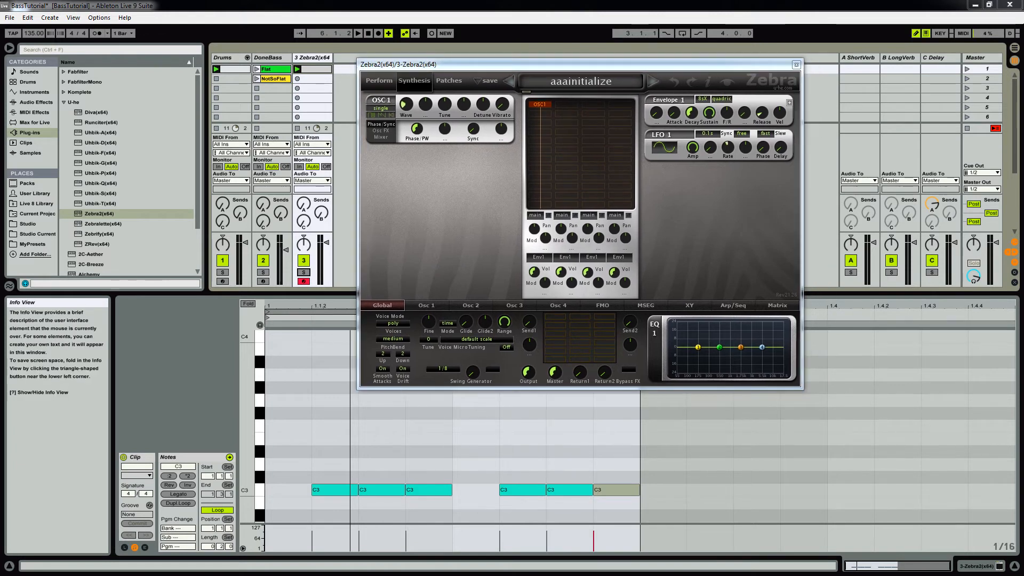
left_click(426, 305)
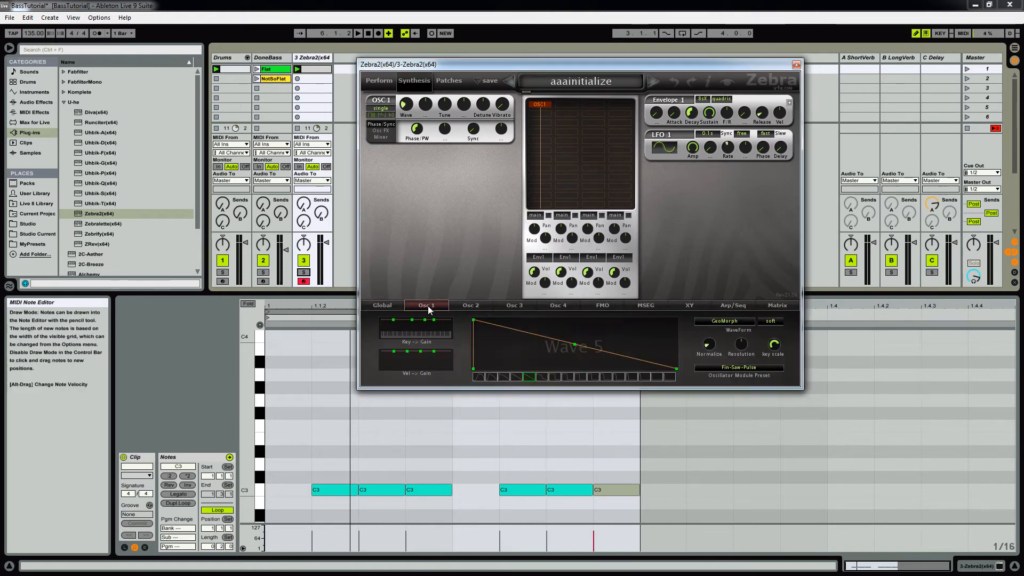
left_click(531, 377)
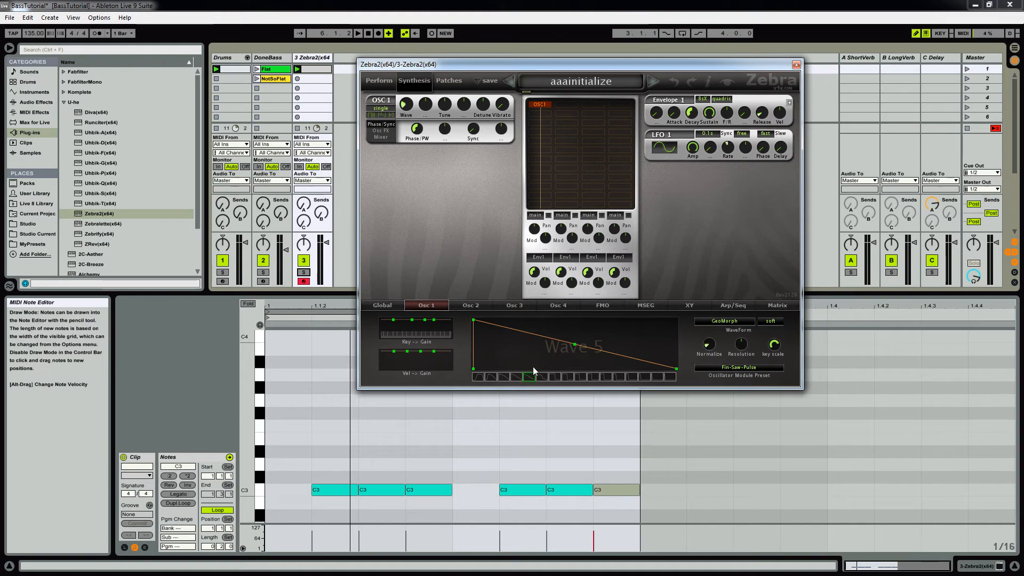
left_click(381, 108)
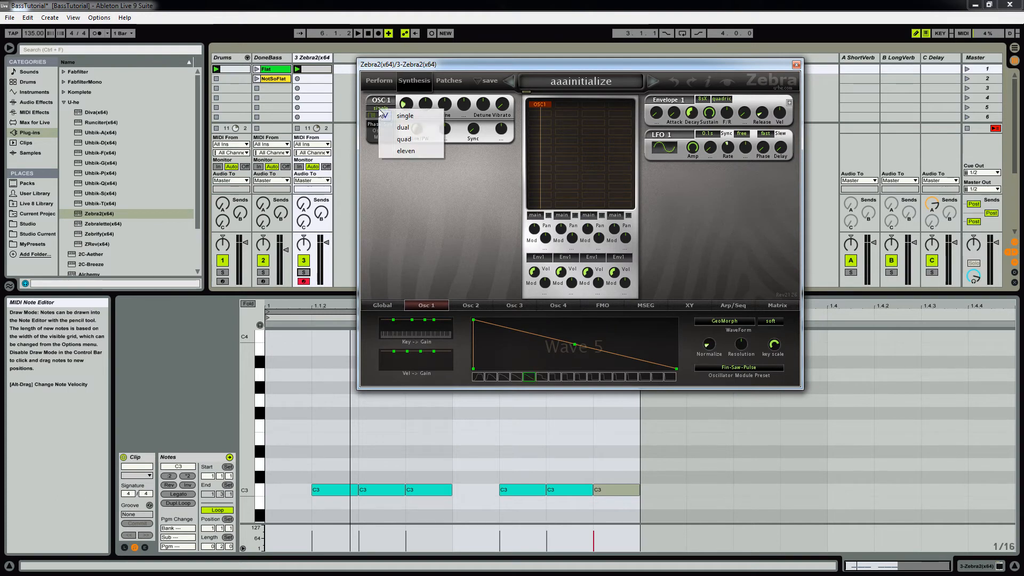
left_click(390, 137)
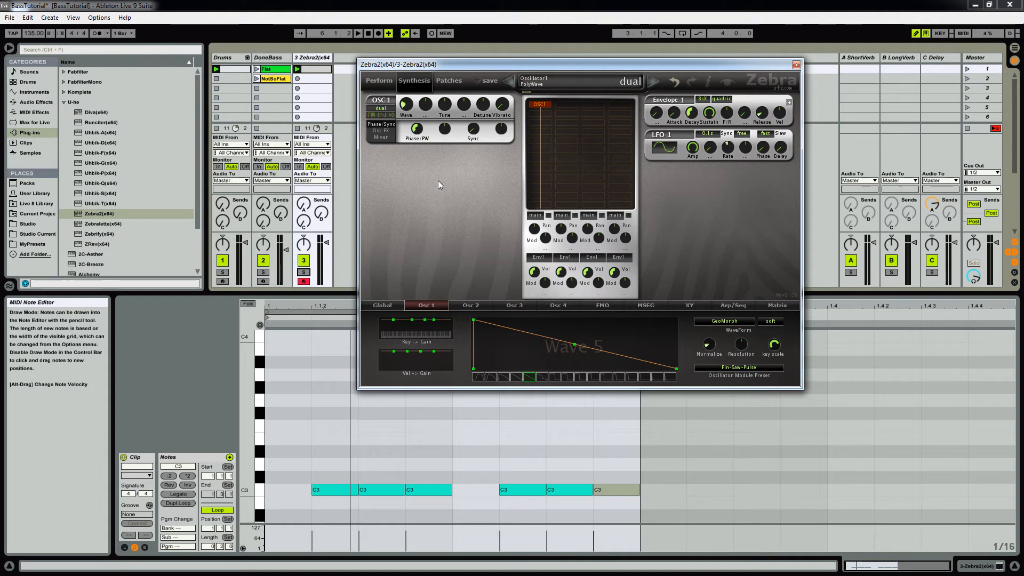
Step: Tune oscillator 1 down to -12.00 while the loop plays
key("space")
scroll(443, 105, "down", 1)
left_click_drag(442, 105, 438, 115)
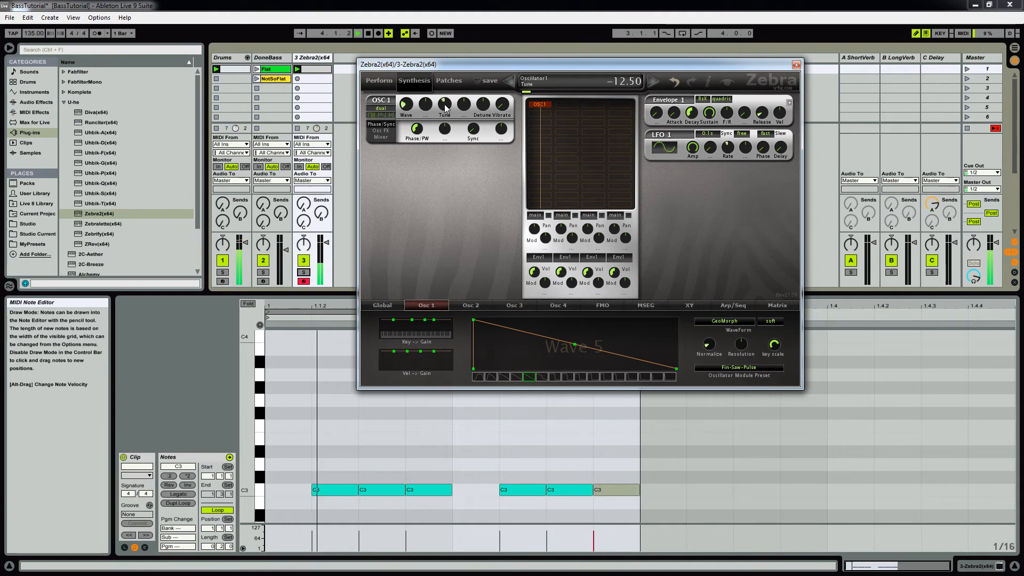
scroll(447, 107, "down", 1)
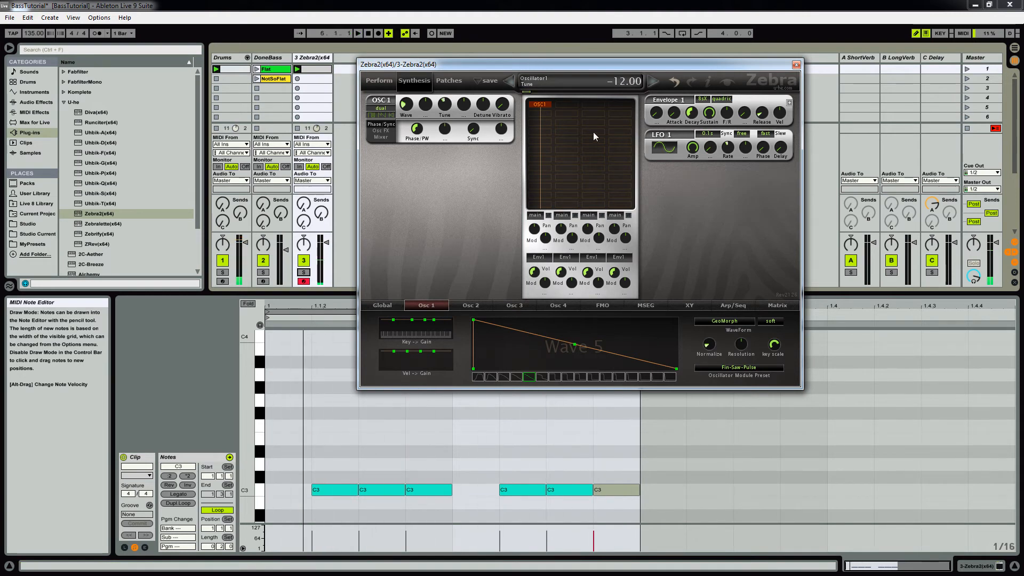
Step: Add a Utility audio effect after Zebra2 on the new bass track and set its gain to 12.8 dB
left_click_drag(408, 60, 440, 57)
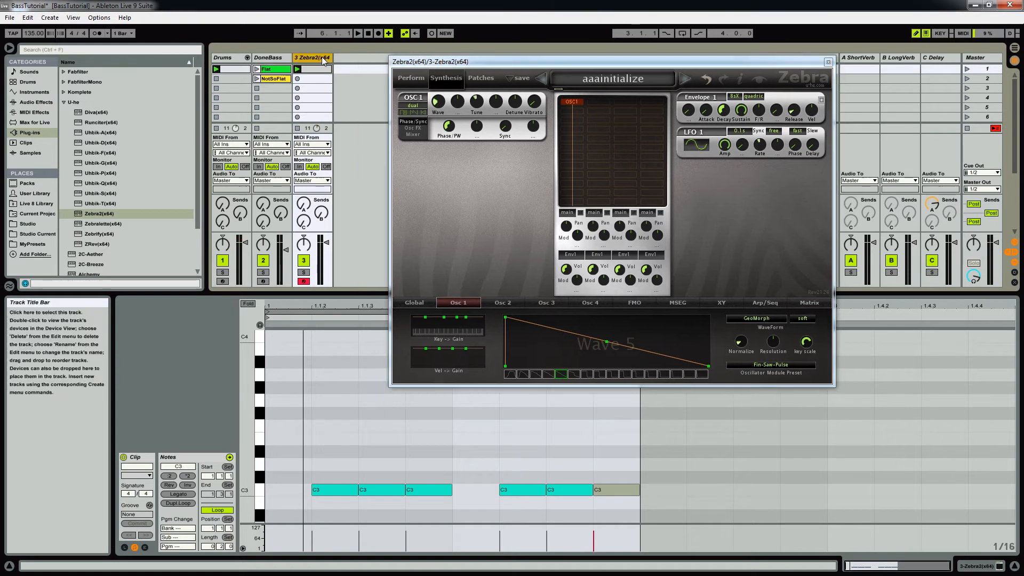
left_click(36, 102)
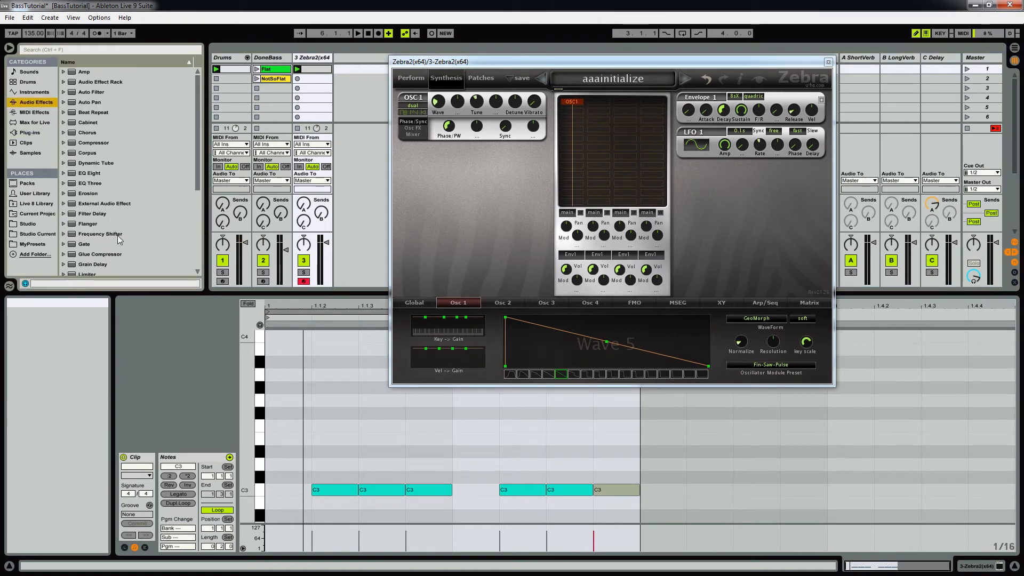
scroll(104, 248, "down", 5)
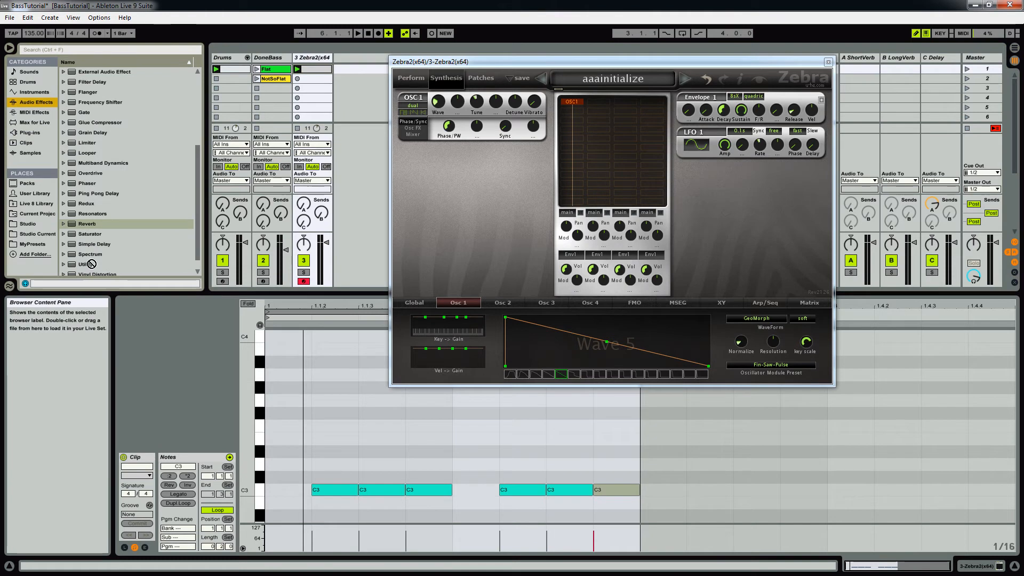
left_click(96, 264)
key("Return")
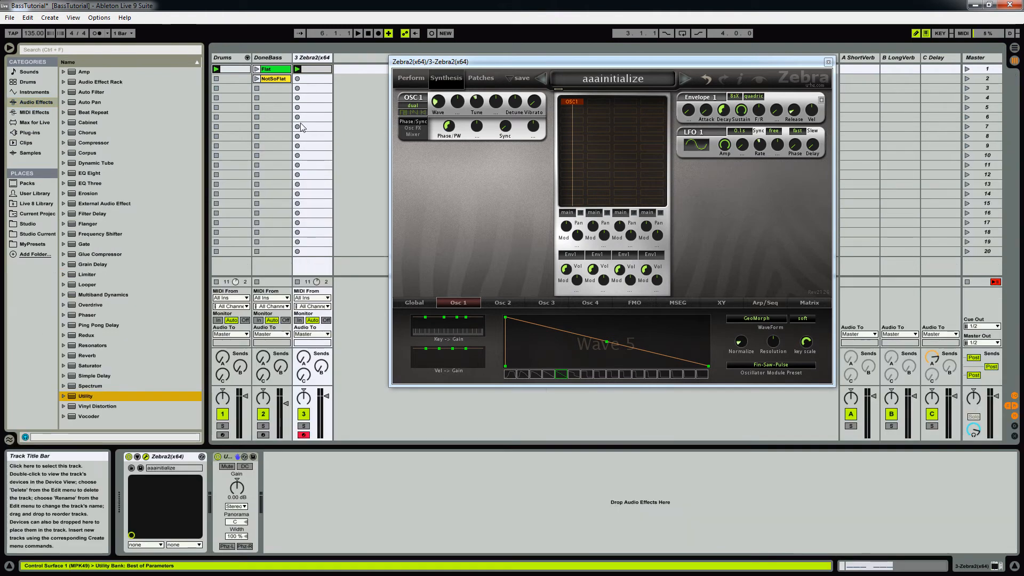
left_click_drag(235, 487, 235, 454)
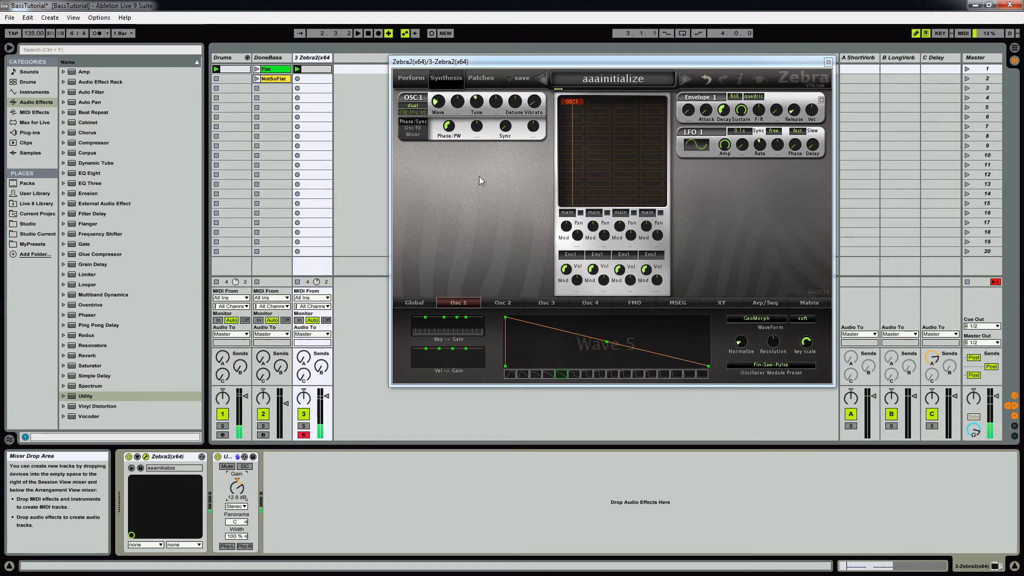
Step: Add oscillator OSC2 below OSC1 in the routing grid and switch its waveform to Wave 11
key("space")
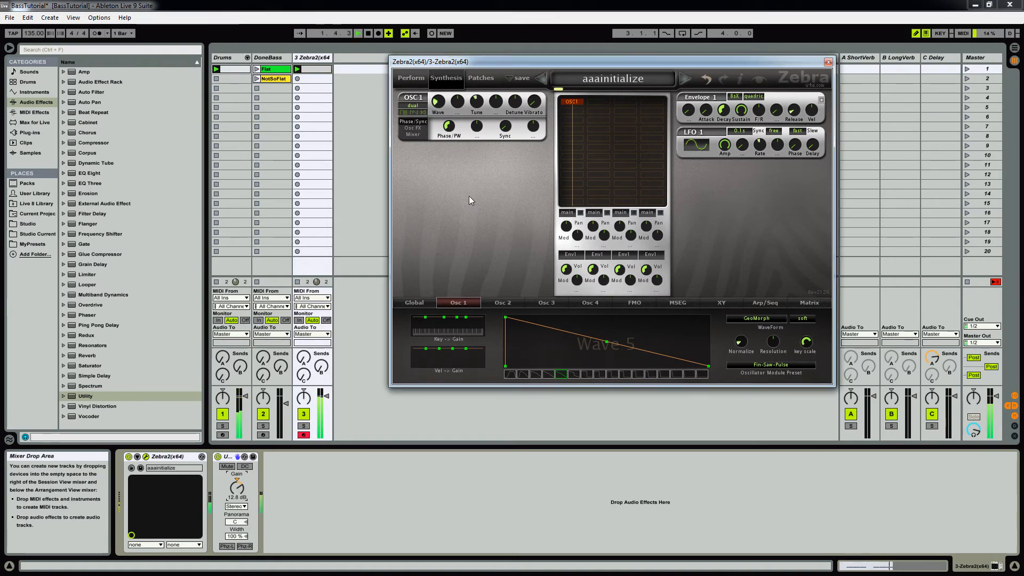
left_click(571, 110)
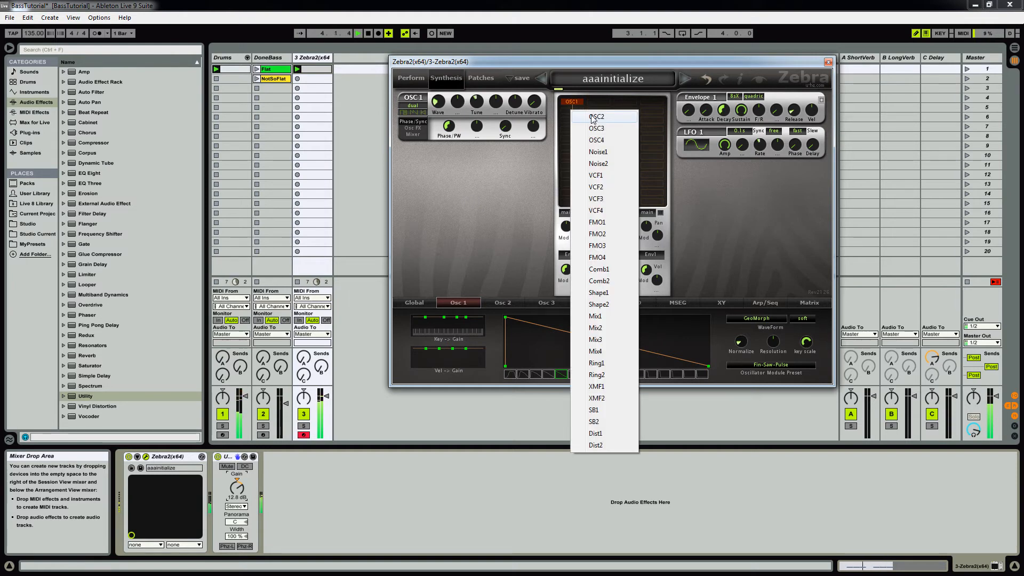
left_click(595, 117)
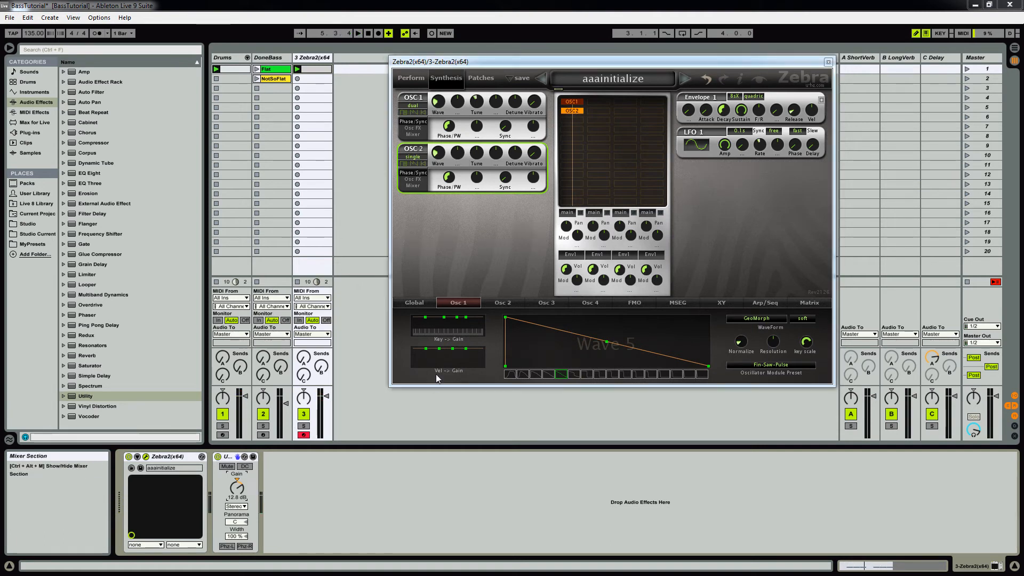
left_click(496, 303)
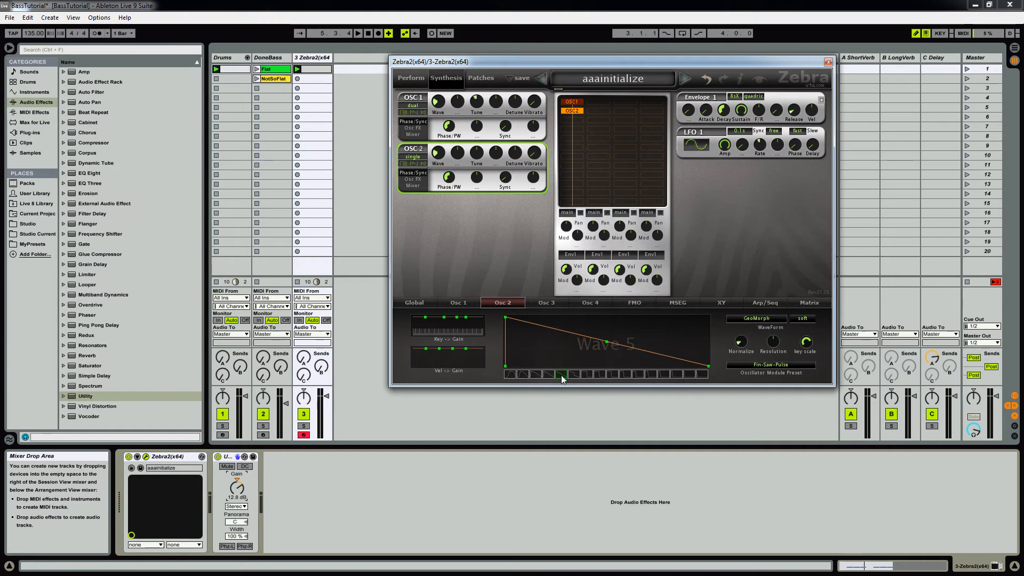
left_click_drag(559, 375, 639, 373)
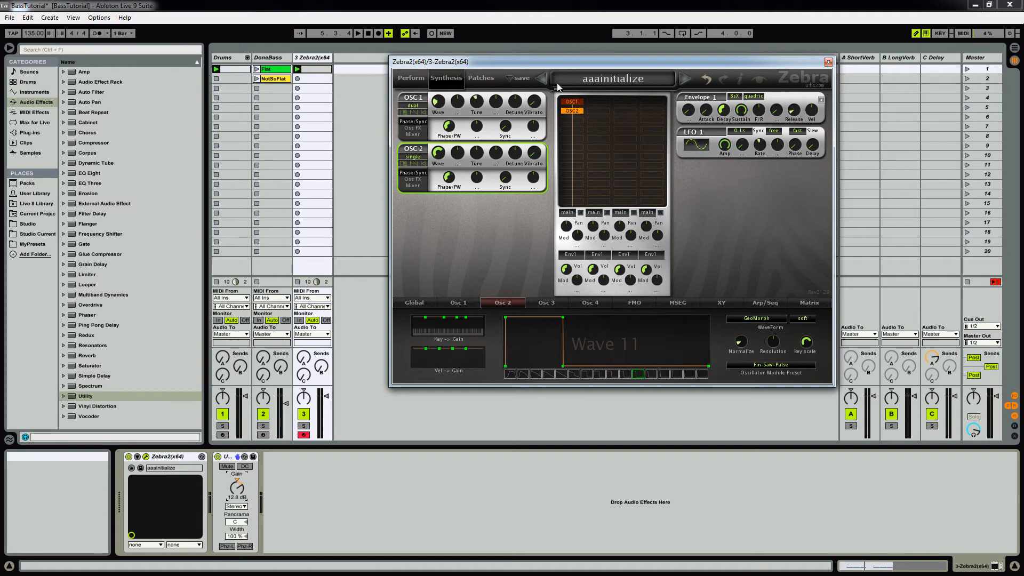
Step: Tune oscillator 2 down to -24.00 during playback and set its voice mode to dual
key("space")
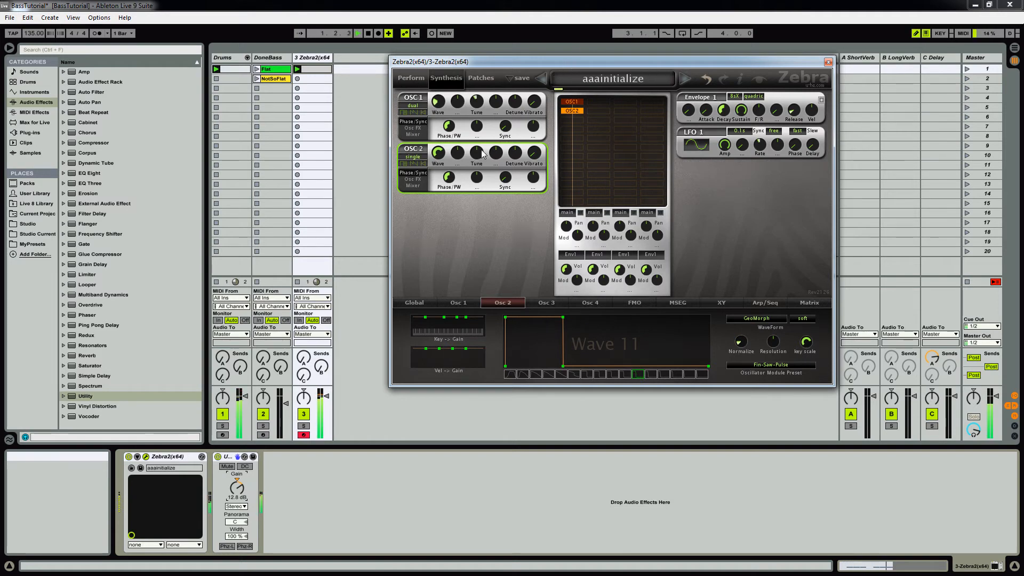
left_click_drag(478, 158, 467, 183)
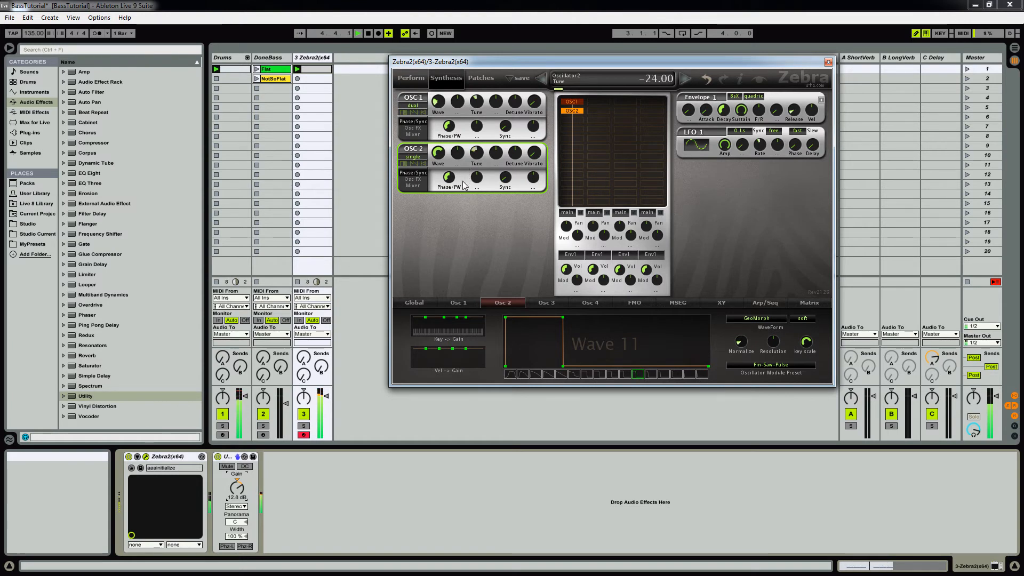
left_click(415, 159)
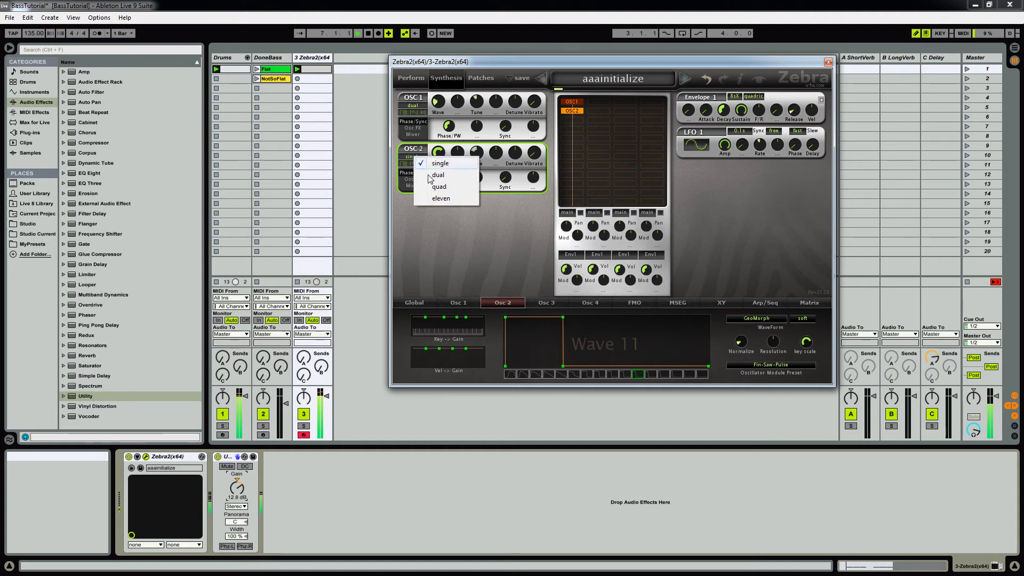
left_click(429, 176)
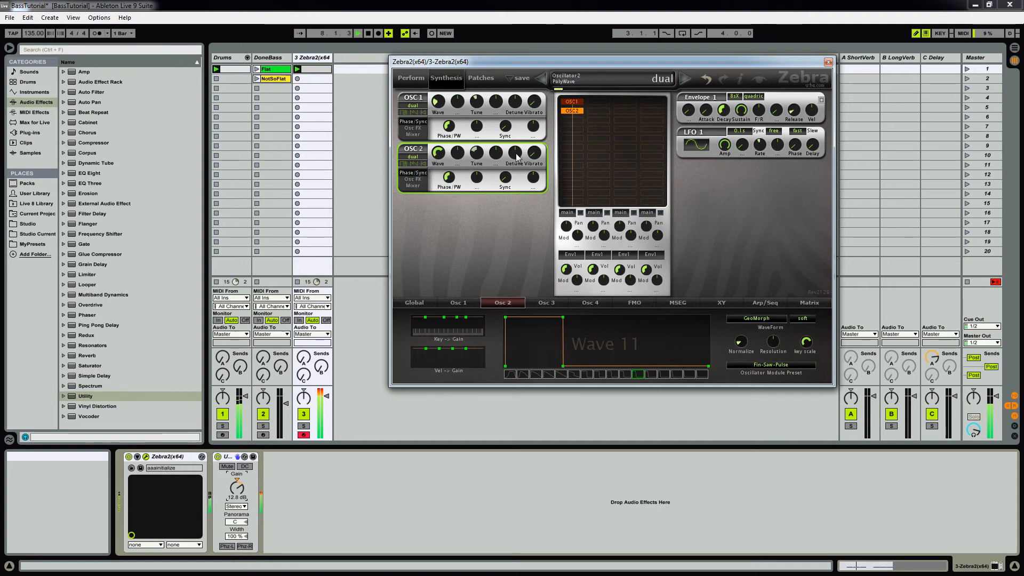
Step: Raise oscillator 2's detune and adjust oscillator 1's detune by ear while the loop plays
left_click_drag(517, 156, 535, 135)
left_click_drag(511, 103, 530, 93)
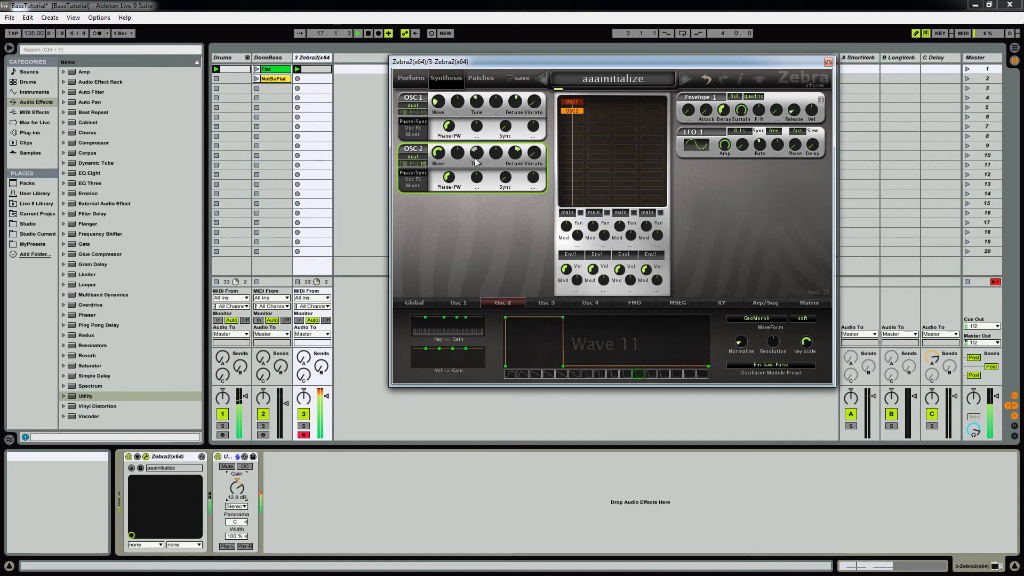
Step: Add oscillator OSC3 below OSC2, show its waveform settings and set its voice mode to quad
left_click(568, 119)
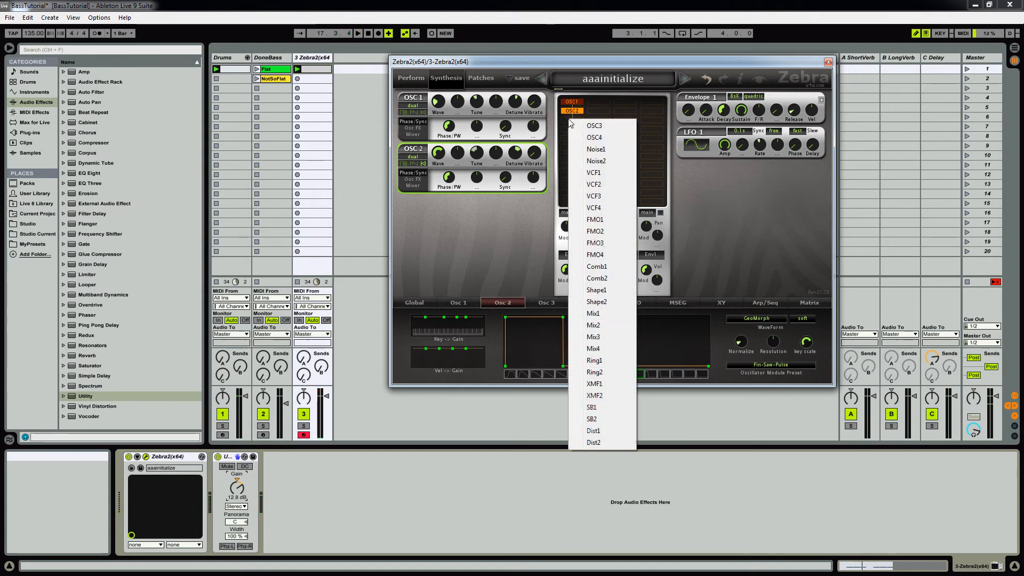
left_click(582, 139)
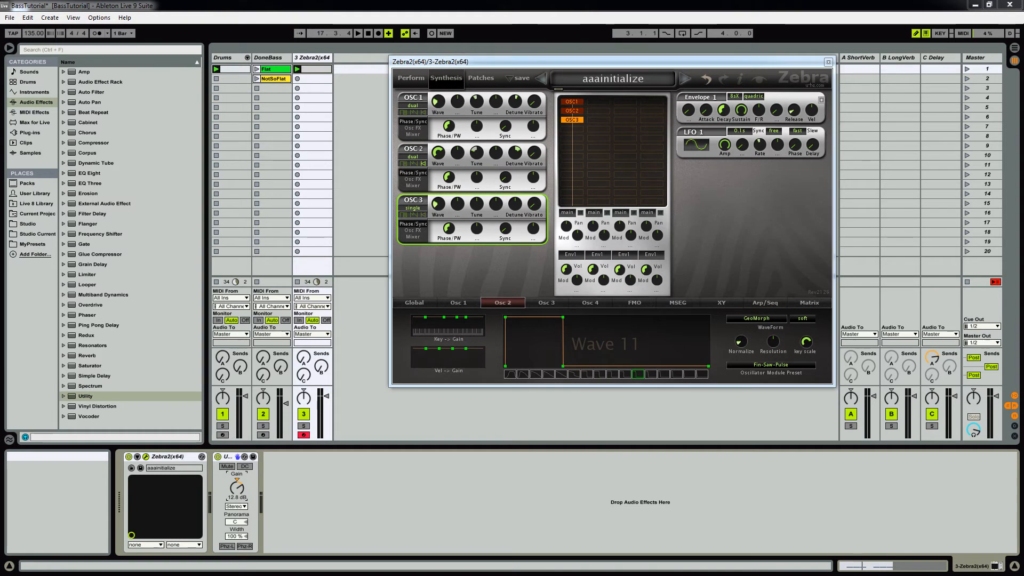
left_click(545, 304)
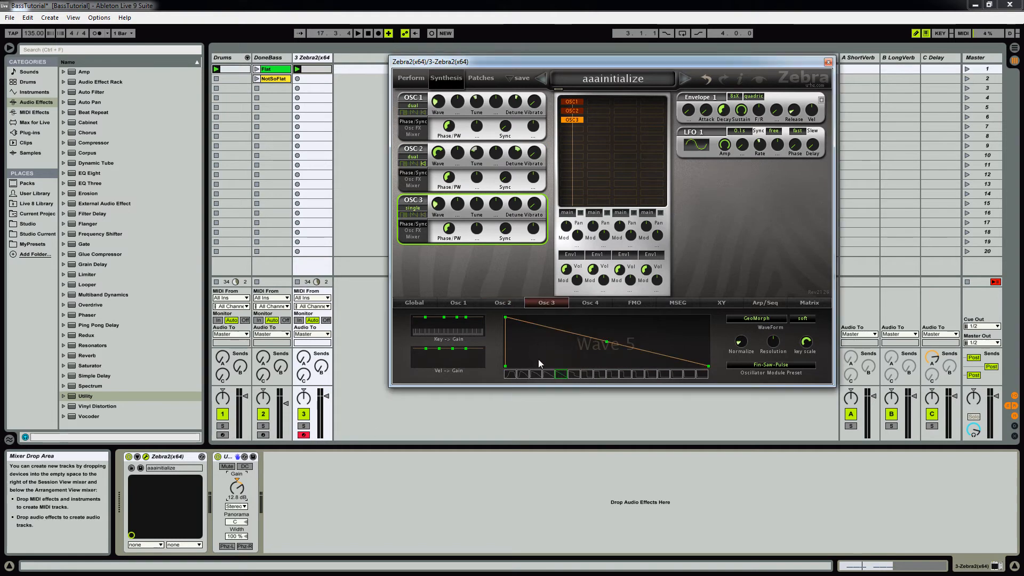
left_click(408, 209)
left_click(421, 239)
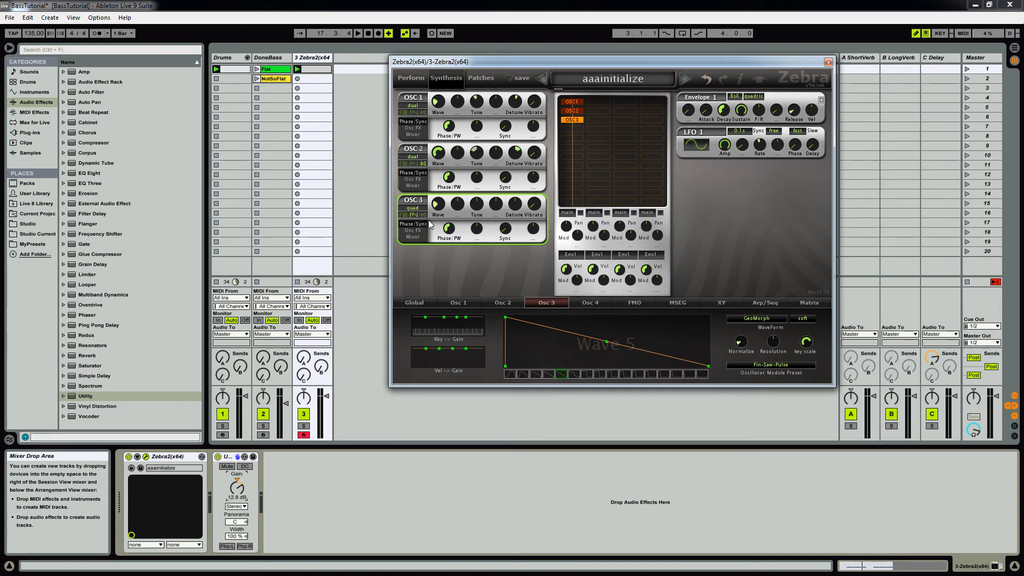
Step: Set oscillator 3's sync to 8.00 and, with the loop playing, its detune to 19.50
left_click_drag(504, 231, 516, 213)
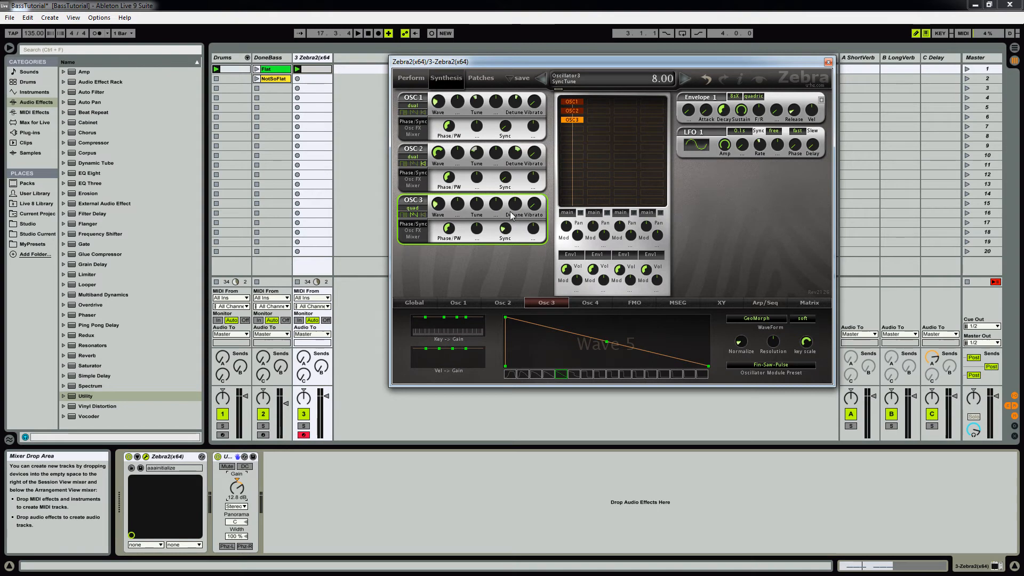
key("space")
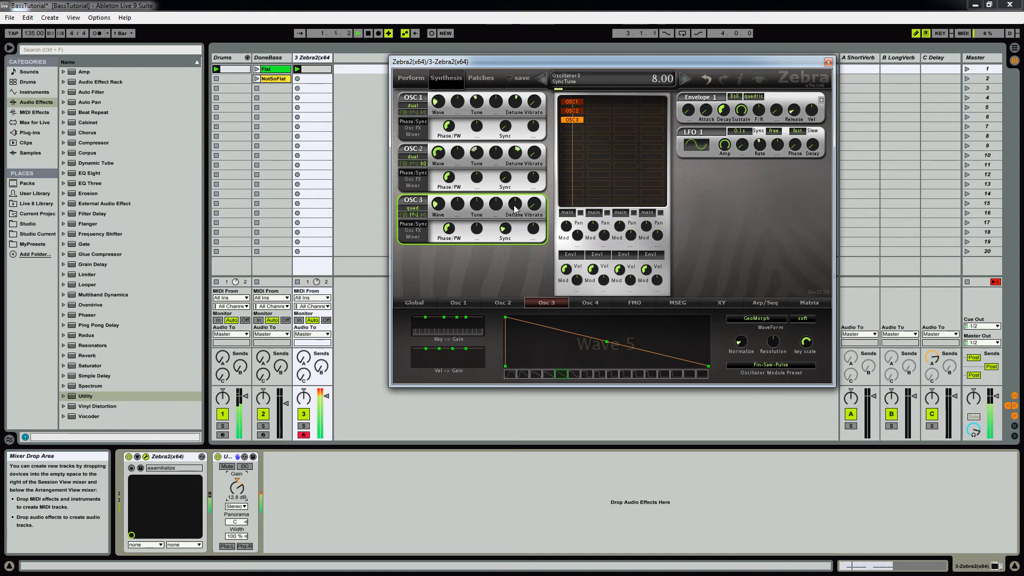
left_click_drag(515, 206, 538, 189)
left_click_drag(514, 205, 514, 203)
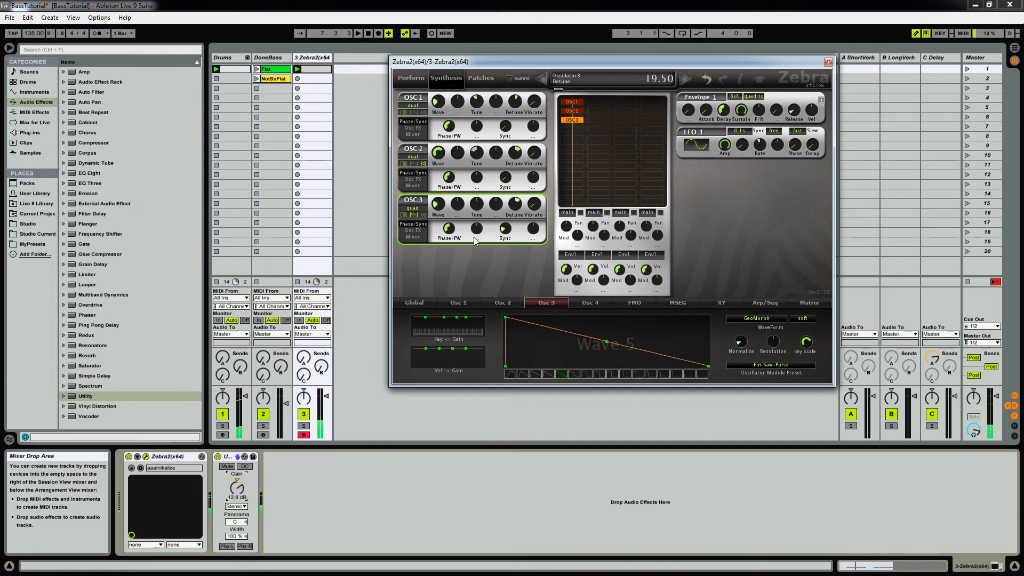
Step: In oscillator 3's mixer settings, set the volume to 48.00 and the width to 89.00 during playback
left_click(32, 320)
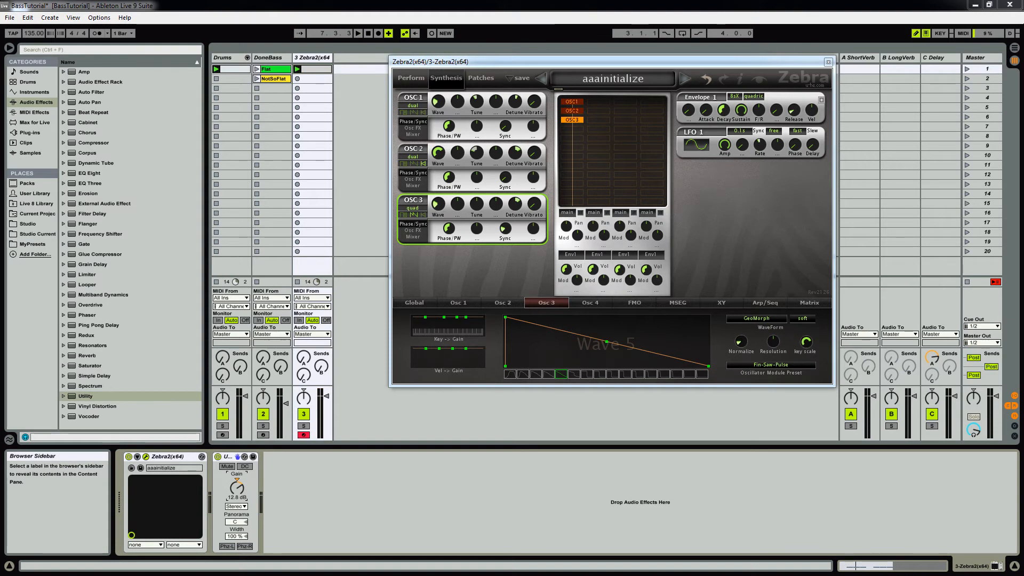
left_click(484, 272)
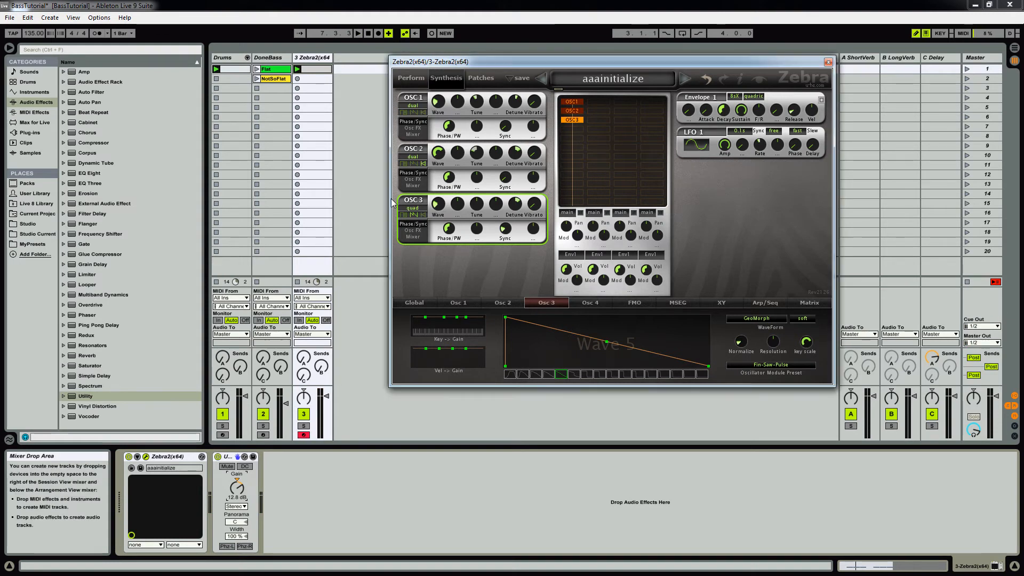
left_click(414, 237)
key("space")
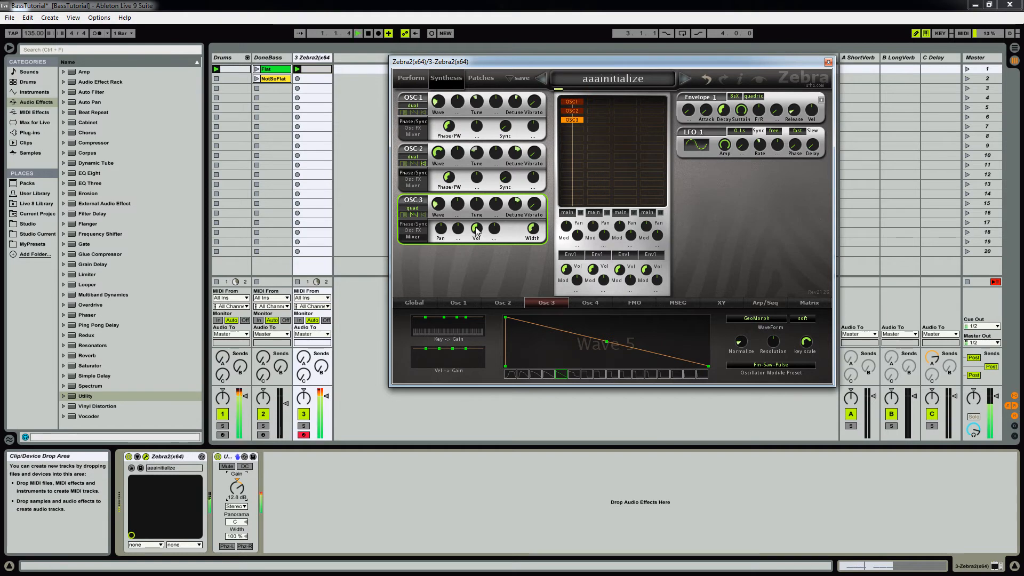
left_click_drag(477, 230, 472, 241)
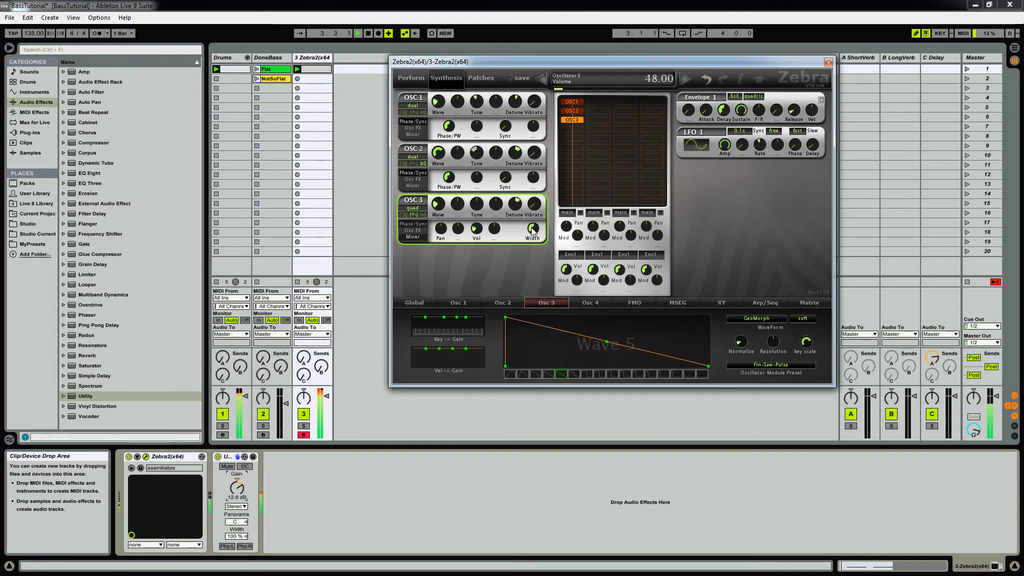
left_click_drag(531, 231, 548, 206)
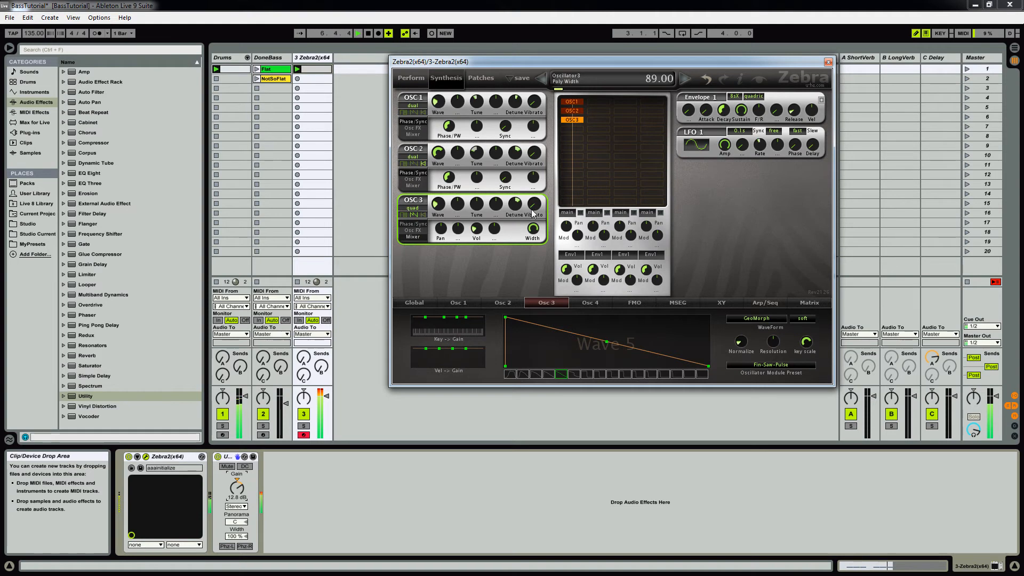
Step: In the mixer settings, set oscillator 2's width to 31.50, check oscillator 1's width by ear and set oscillator 3's volume to 48.00
left_click(413, 186)
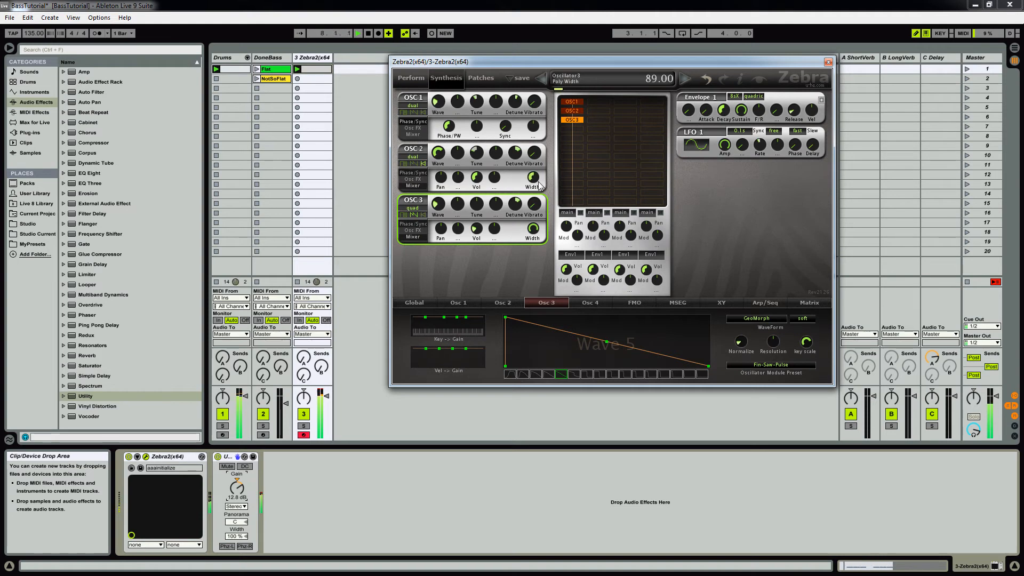
left_click_drag(534, 175, 526, 198)
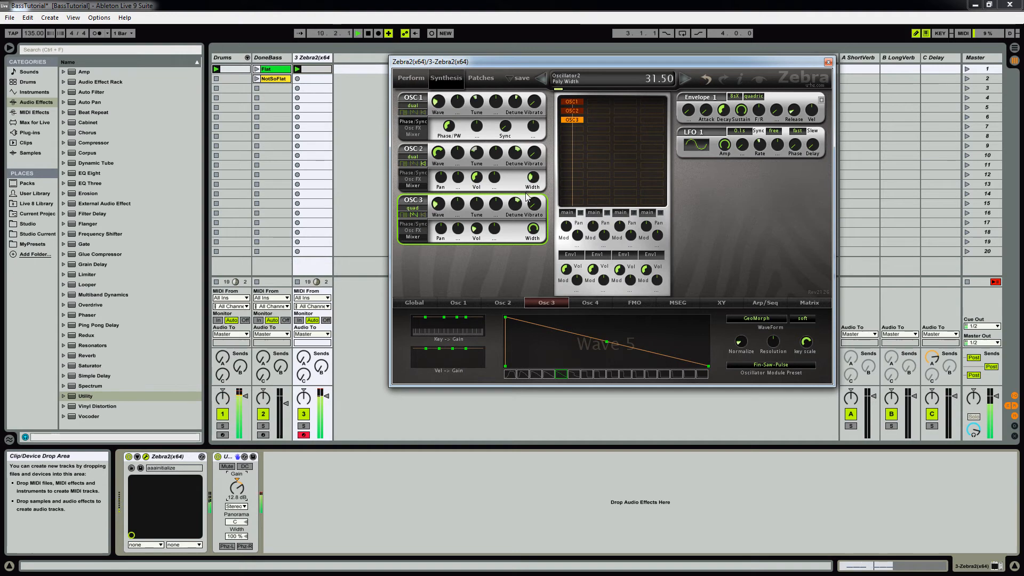
left_click(413, 134)
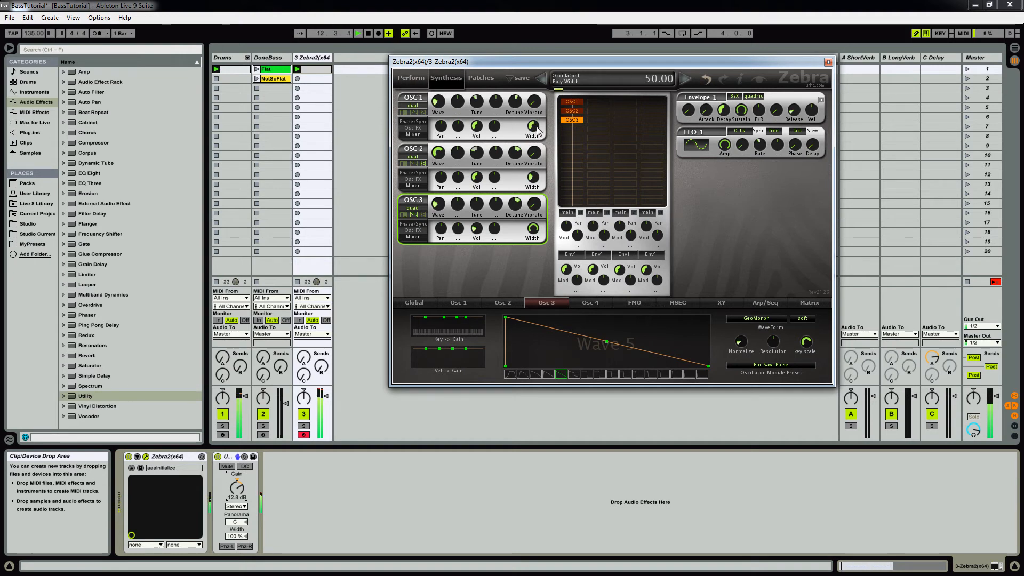
left_click_drag(537, 128, 539, 130)
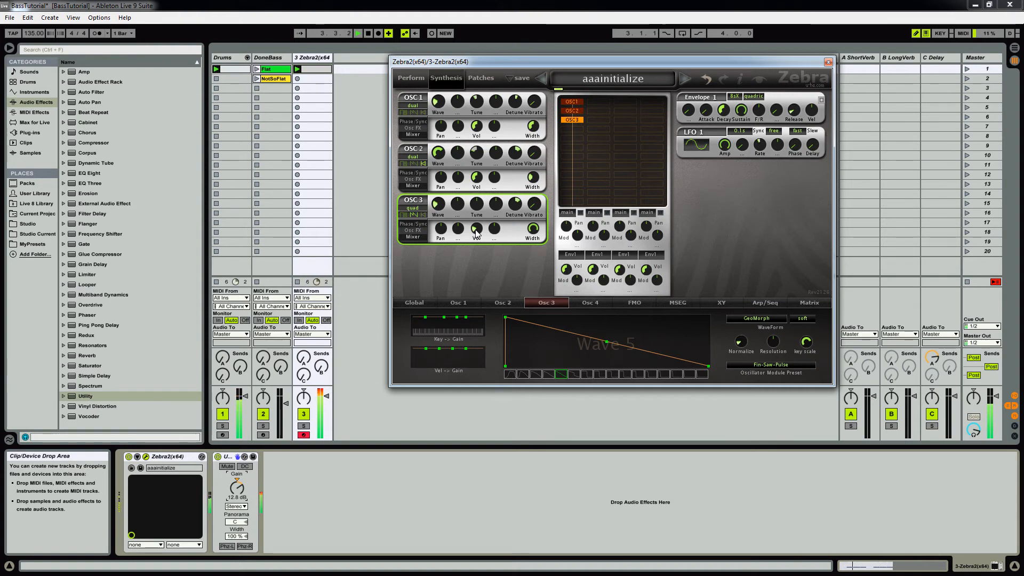
left_click_drag(476, 230, 475, 230)
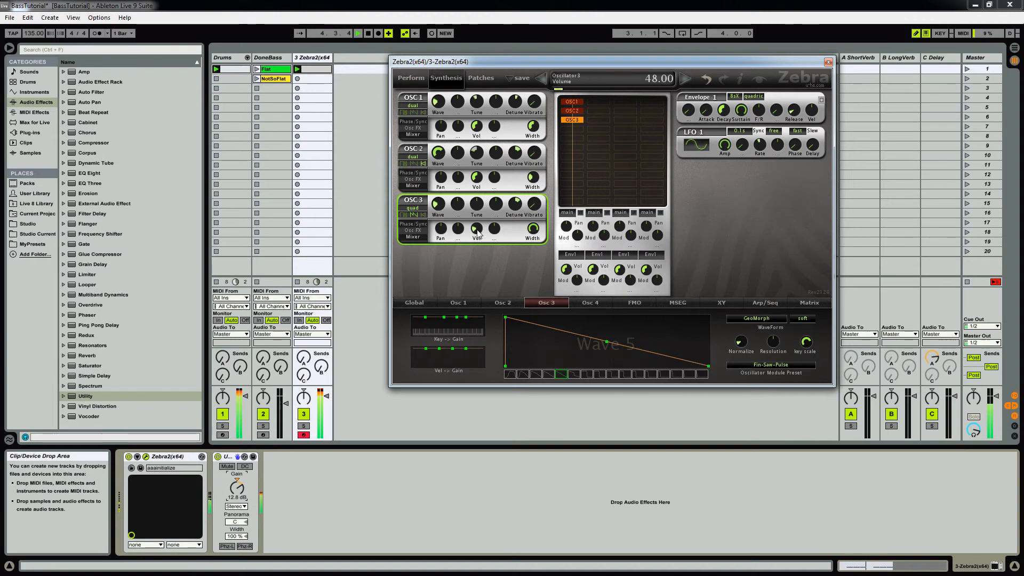
Step: Add filter VCF1 below the oscillators as type LP OldDrive, with Env2 as its first modulation source
left_click(567, 137)
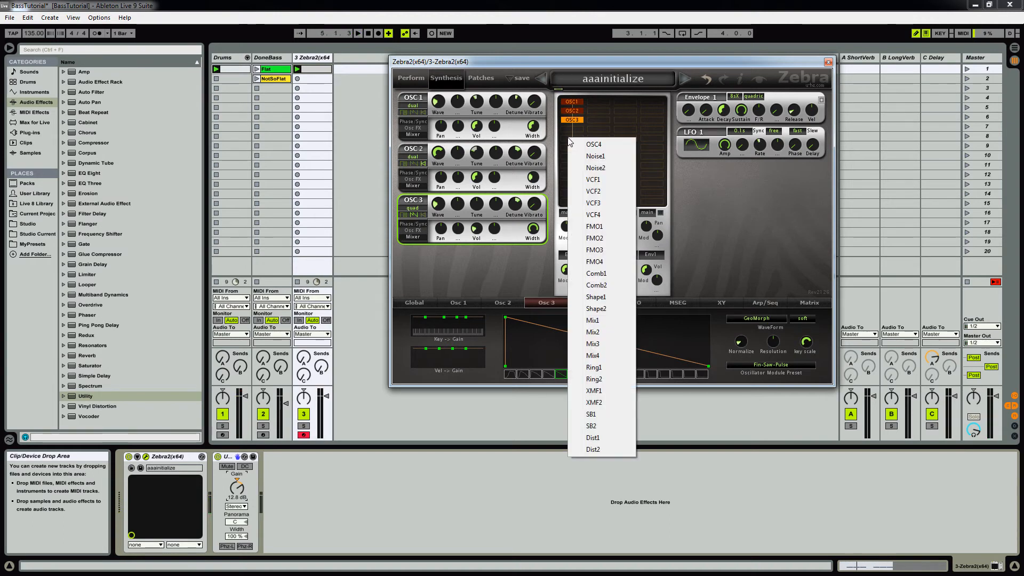
left_click(593, 180)
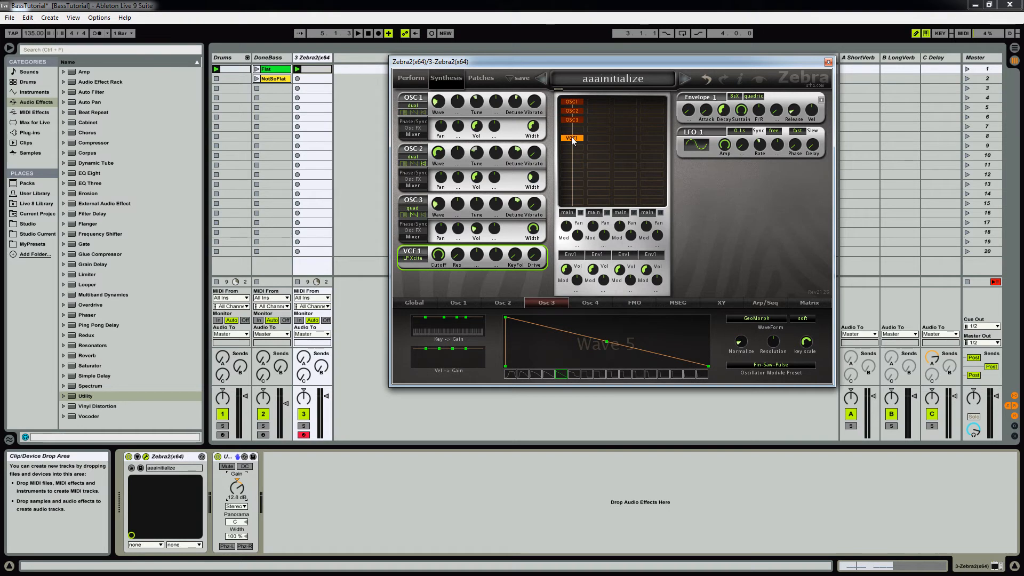
left_click(415, 260)
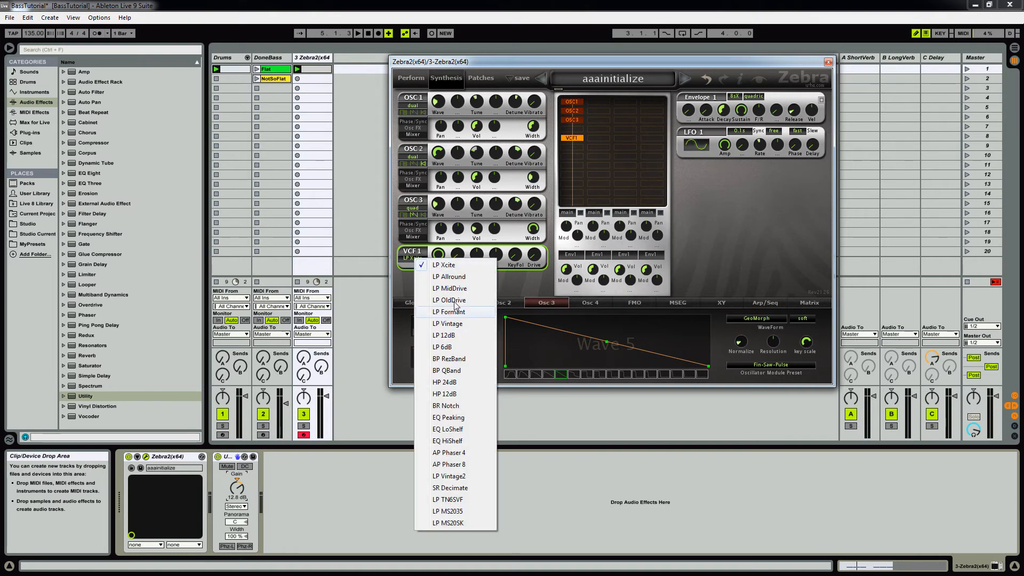
left_click(479, 302)
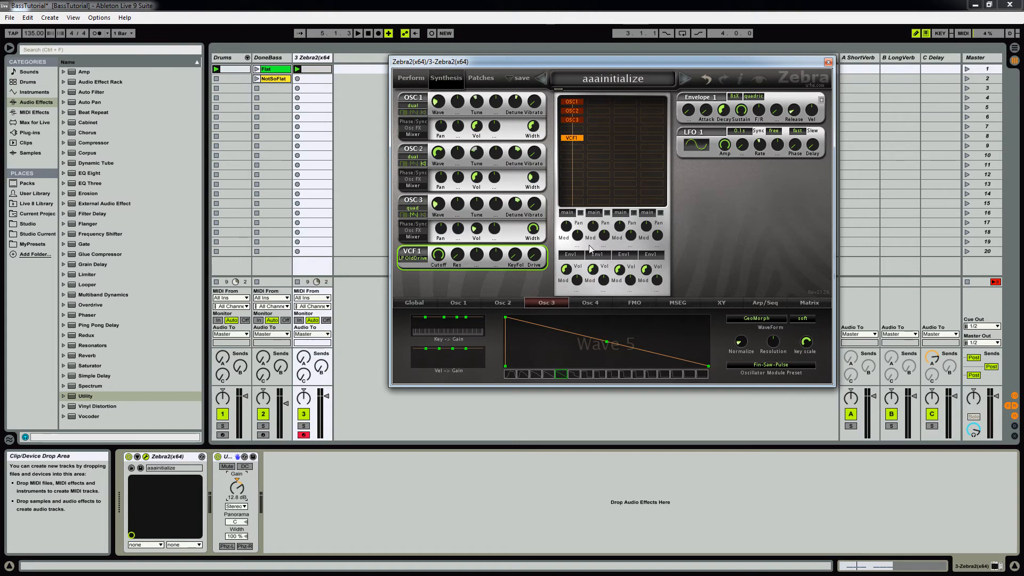
left_click(478, 259)
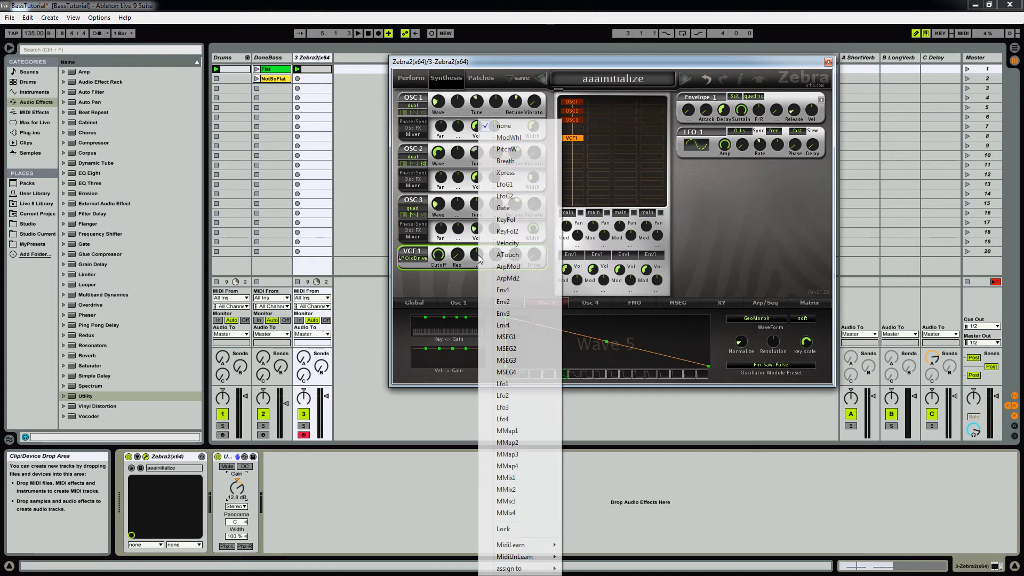
left_click(504, 302)
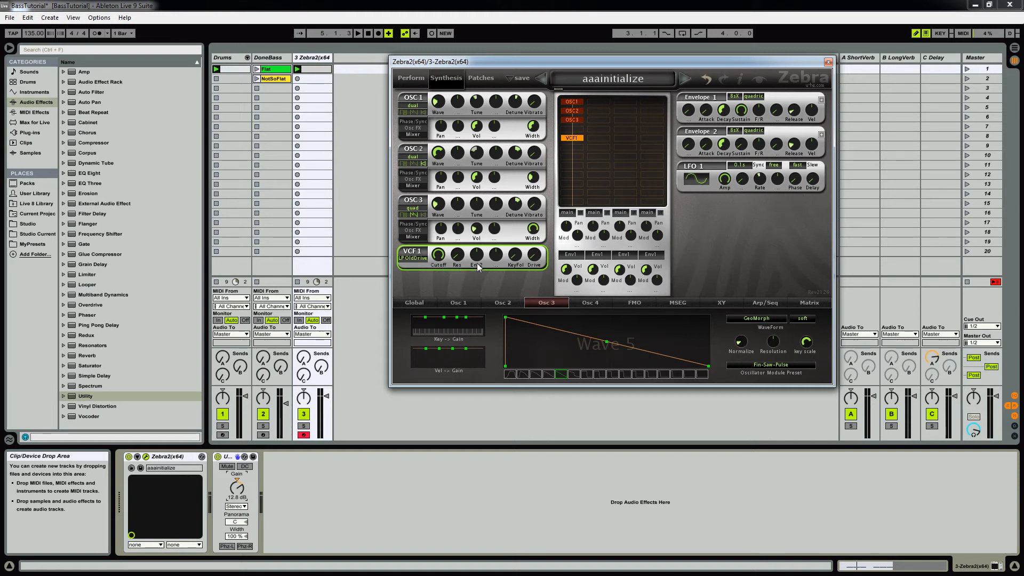
Step: Set the VCF1 cutoff to 56.00 and its key follow to 19.50 while the loop plays
key("space")
left_click_drag(438, 254, 433, 277)
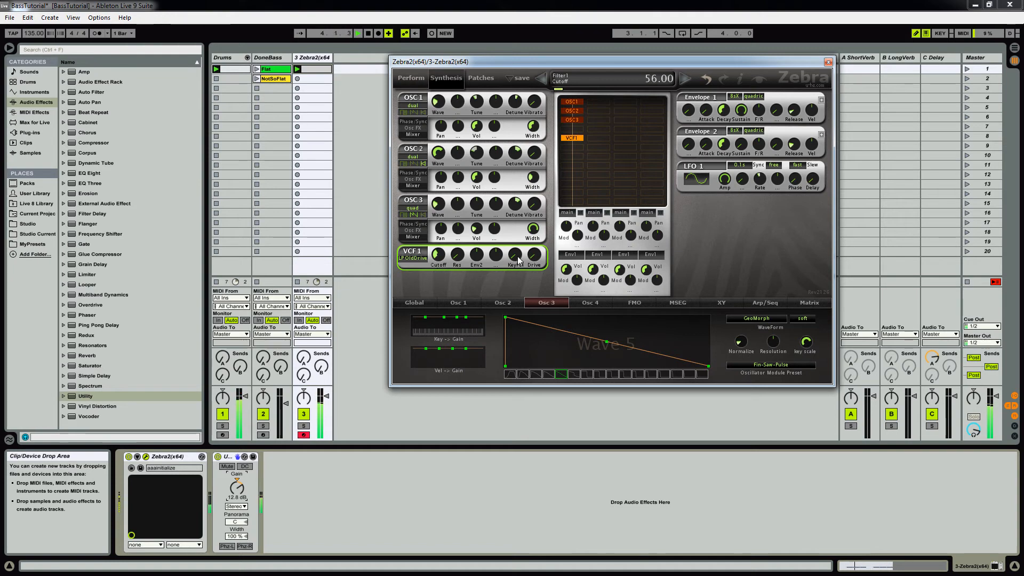
mouse_move(515, 253)
left_mouse_down()
mouse_move(521, 237)
mouse_move(517, 259)
left_mouse_up()
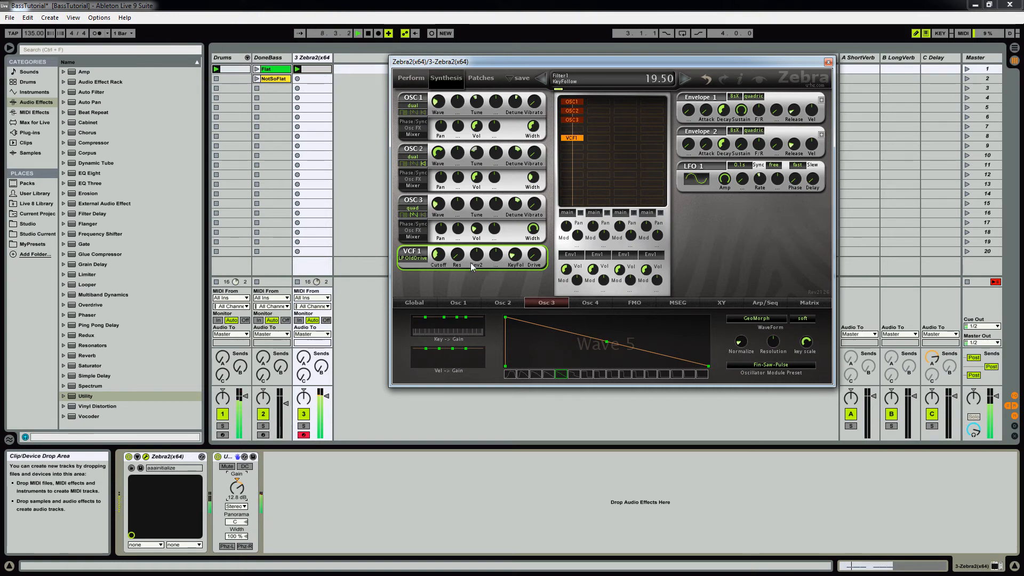
Step: Set VCF1's Env2 modulation depth to 64.00 and Envelope 2's decay to 30.50 while the loop plays
left_click_drag(459, 262, 496, 244)
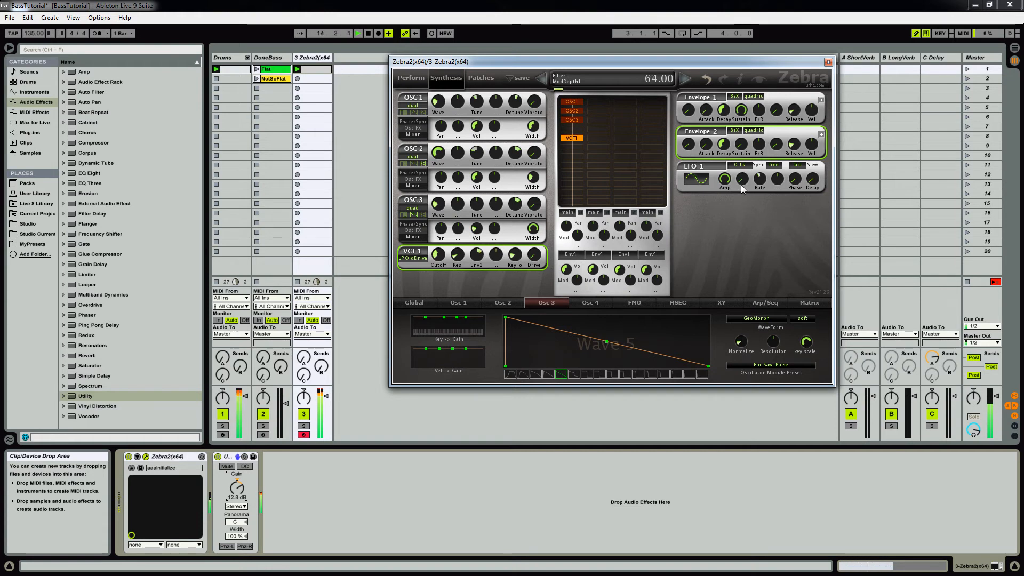
mouse_move(725, 142)
left_mouse_down()
mouse_move(720, 162)
mouse_move(723, 150)
left_mouse_up()
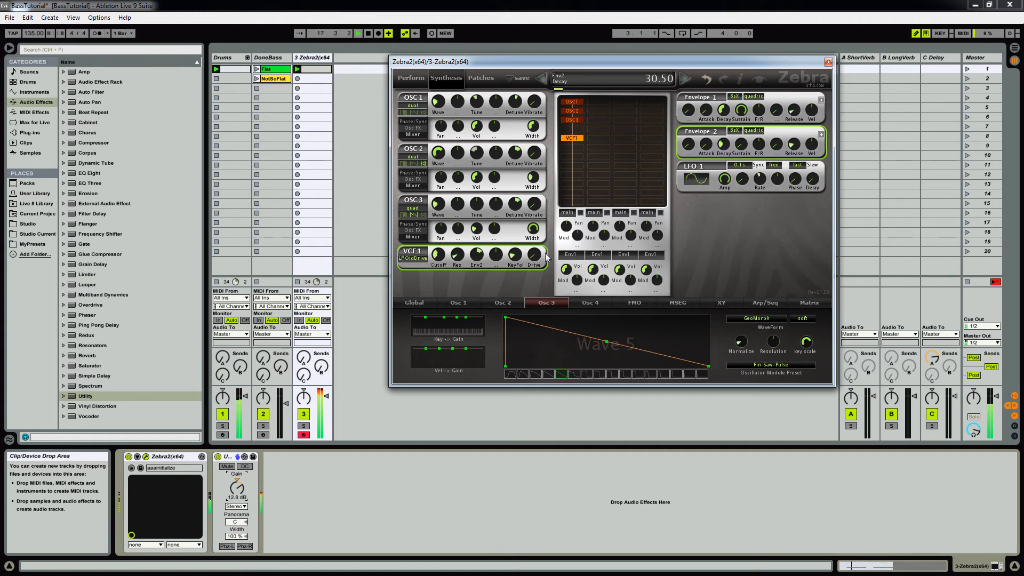
Step: Set VCF1's drive to 28.00 and its Env2 modulation depth to 70.00, checking key follow and Envelope 2's release by ear
left_click_drag(439, 258, 543, 228)
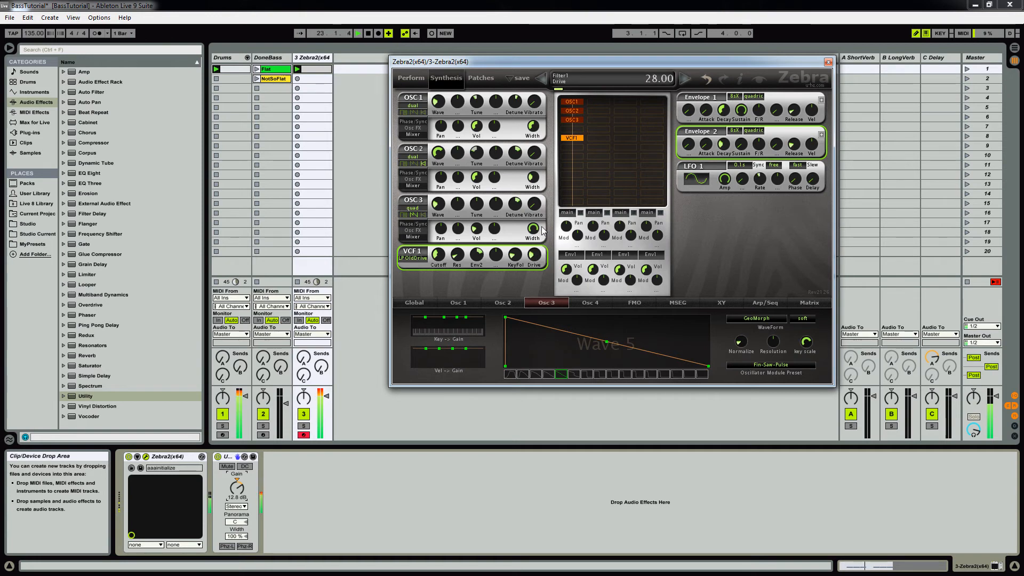
left_click_drag(480, 261, 476, 262)
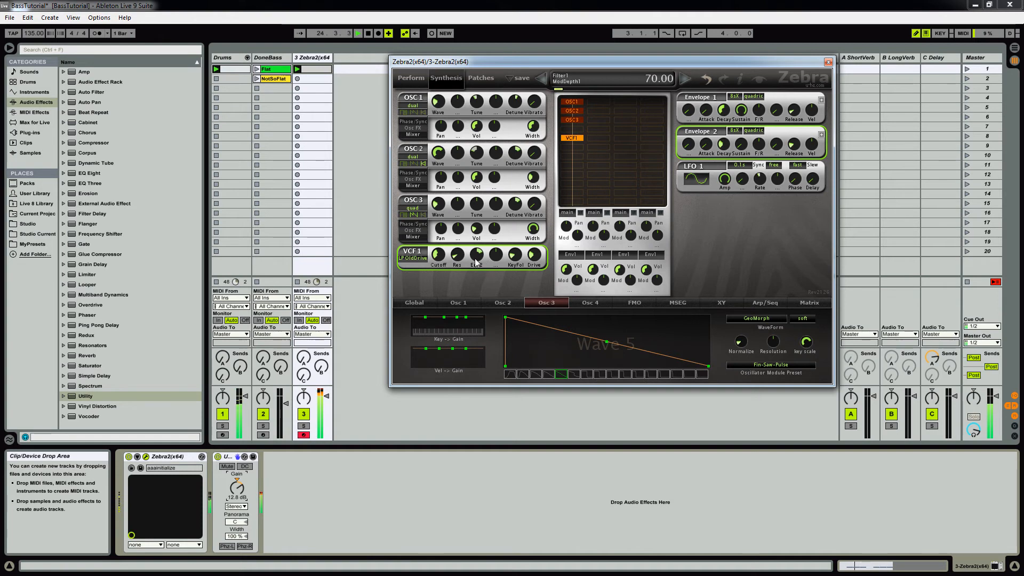
left_click(517, 258)
left_click_drag(792, 150, 804, 145)
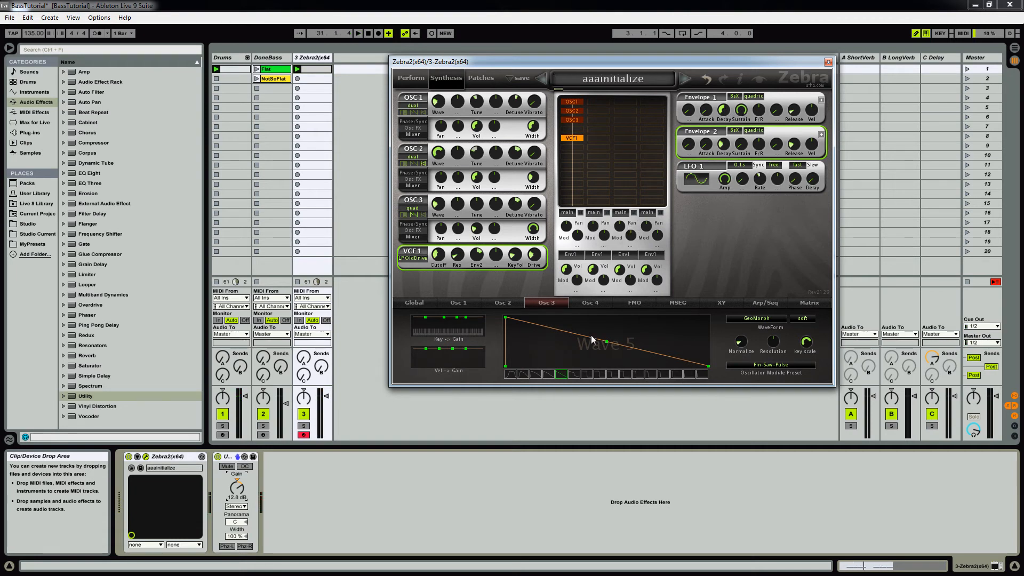
Step: Show Zebra2's global settings and check the effect chain on the DoneBass track for reference
left_click(415, 303)
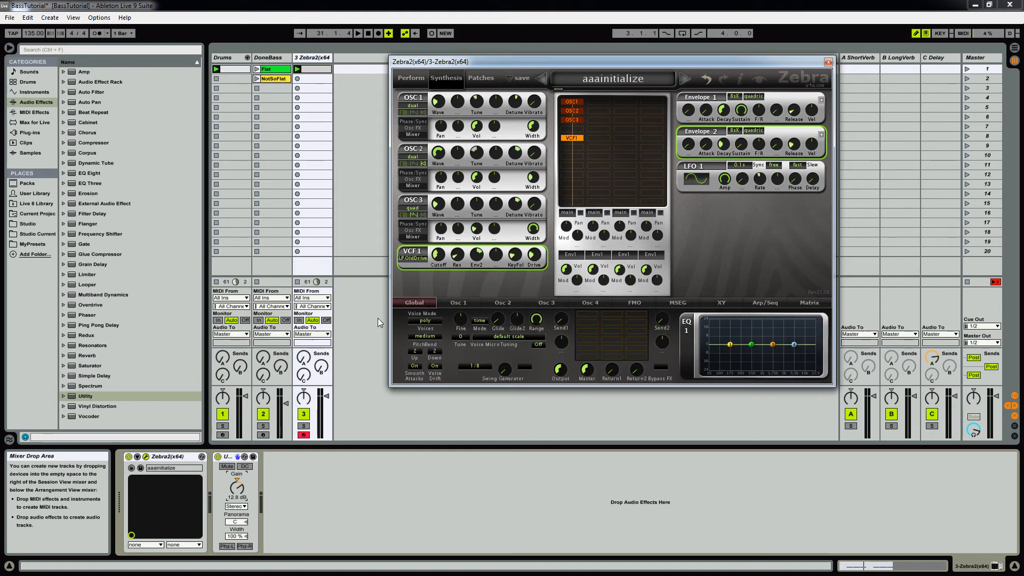
left_click(264, 58)
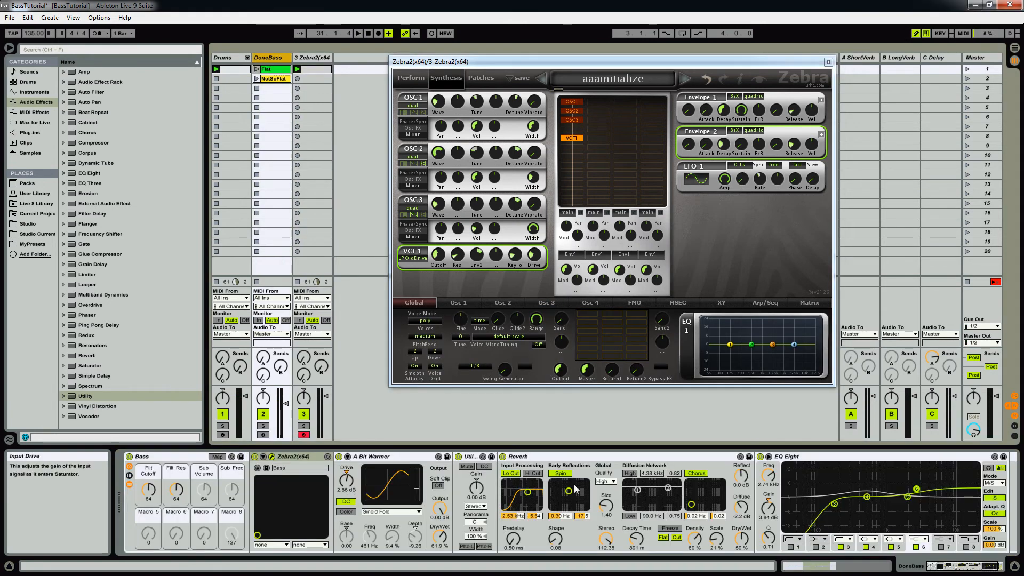
left_click(312, 59)
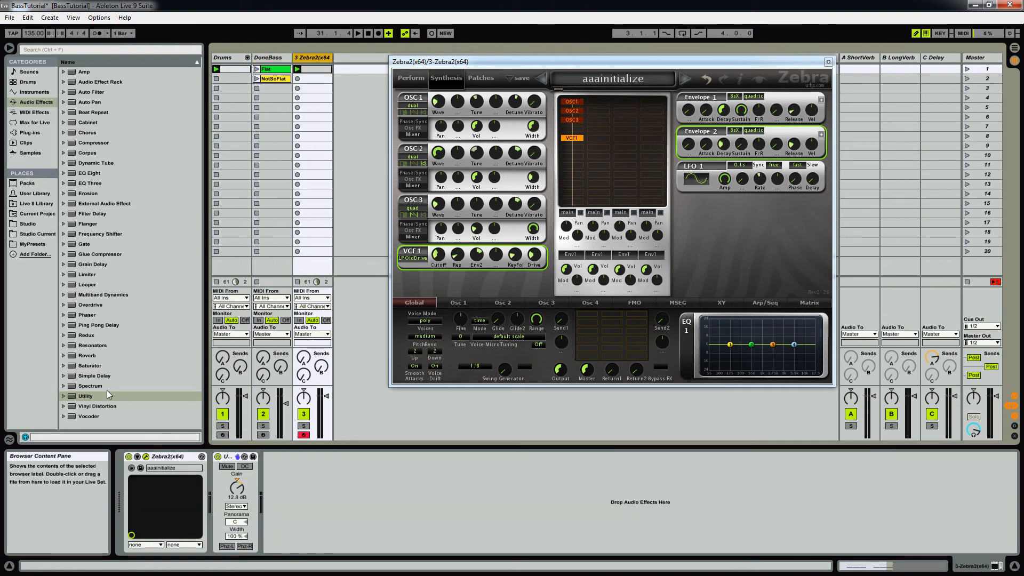
Step: Add a Saturator after the Utility on the Zebra2 track, load its A Bit Warmer preset and set the drive to 4.00 dB during playback
left_click_drag(86, 367, 314, 78)
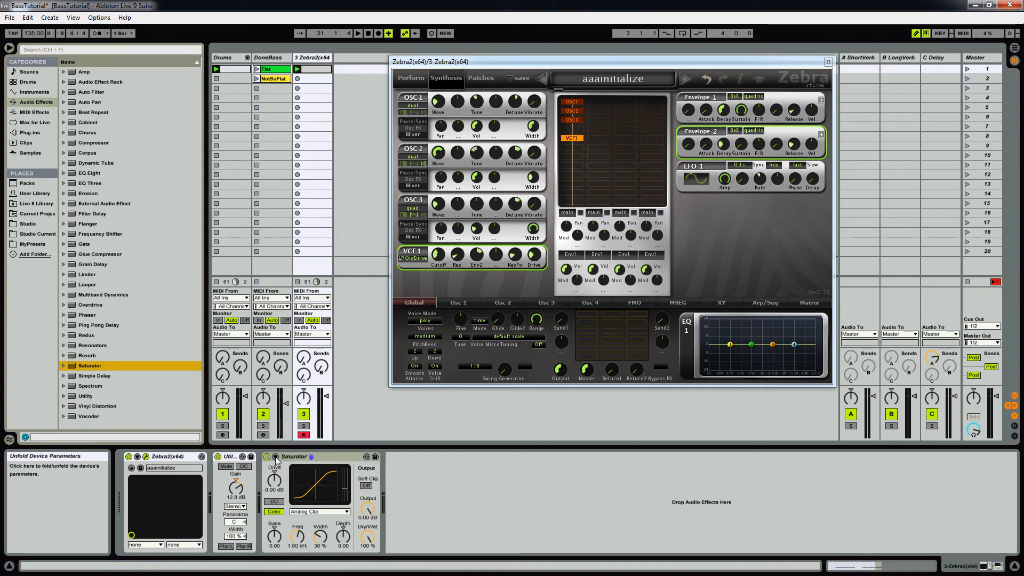
left_click(367, 456)
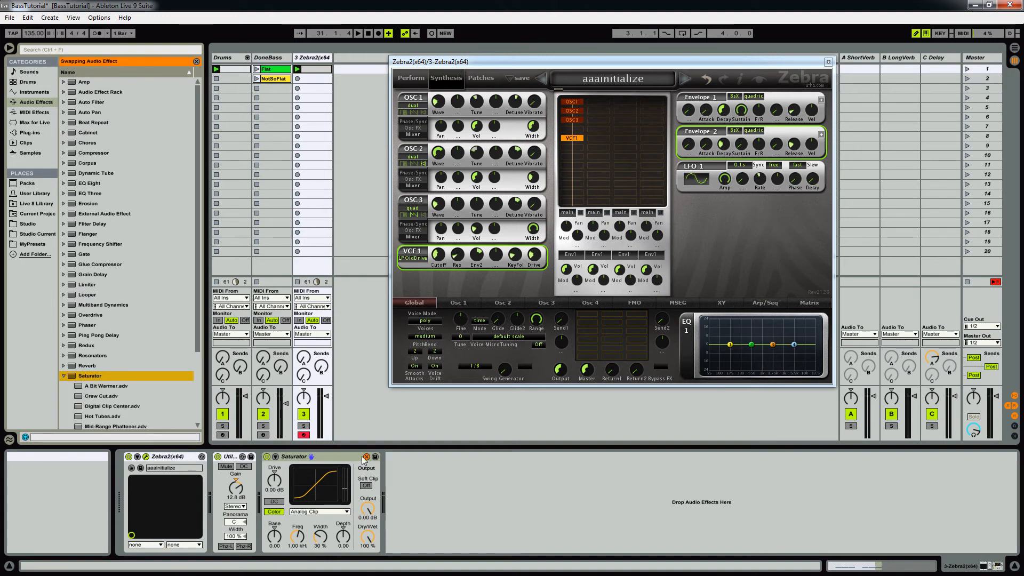
scroll(182, 342, "down", 3)
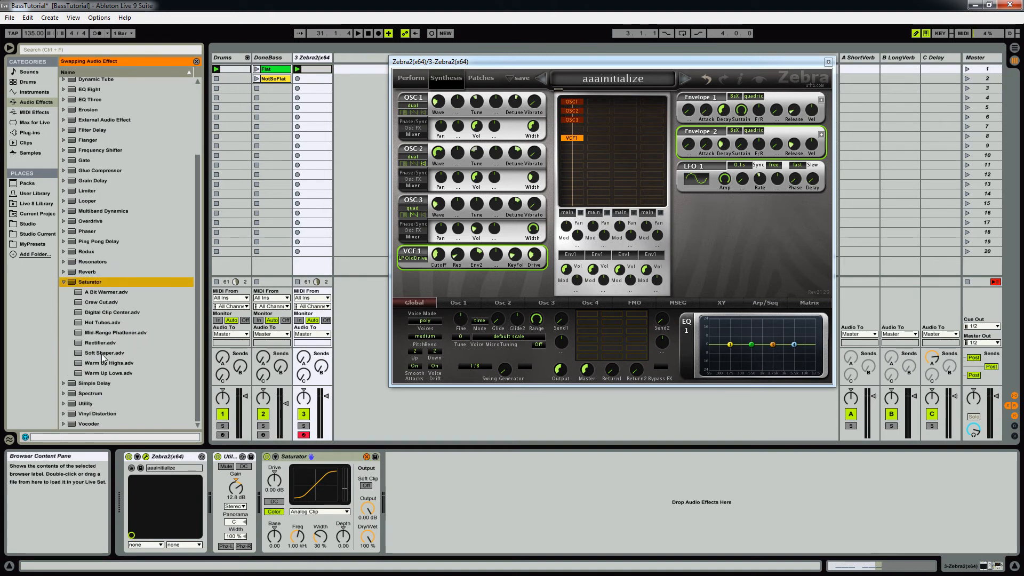
left_click(99, 293)
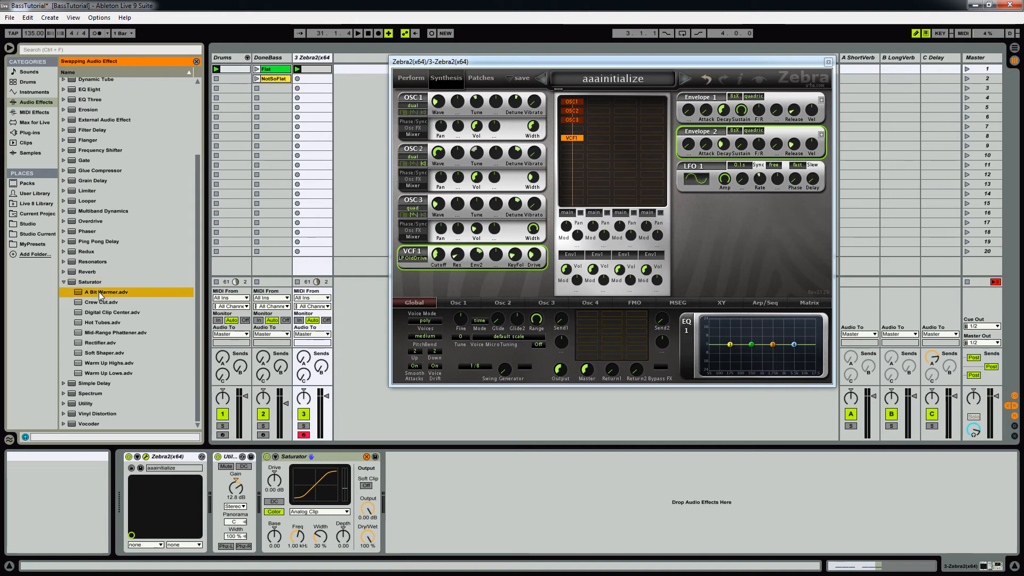
double_click(100, 293)
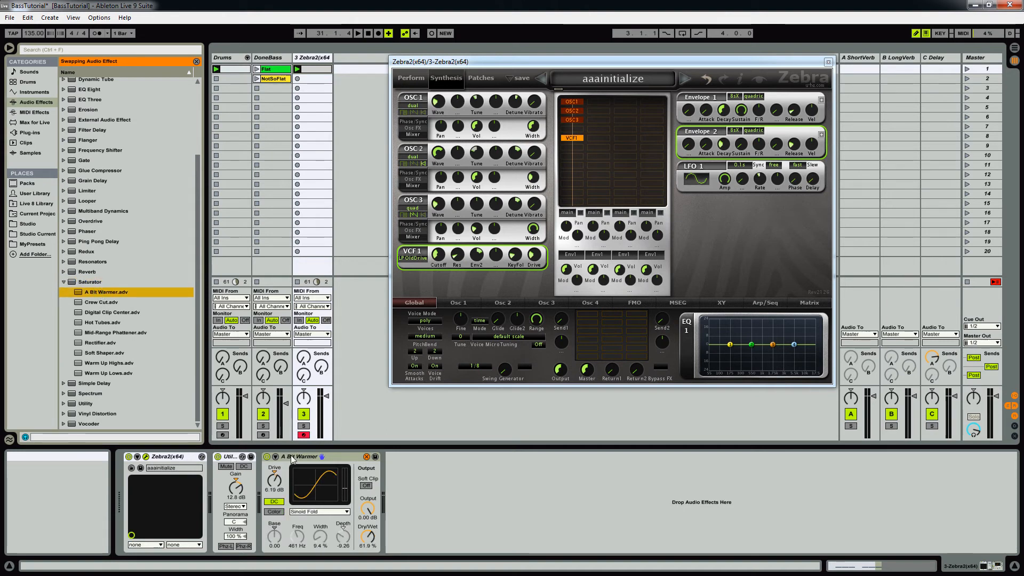
left_click(337, 457)
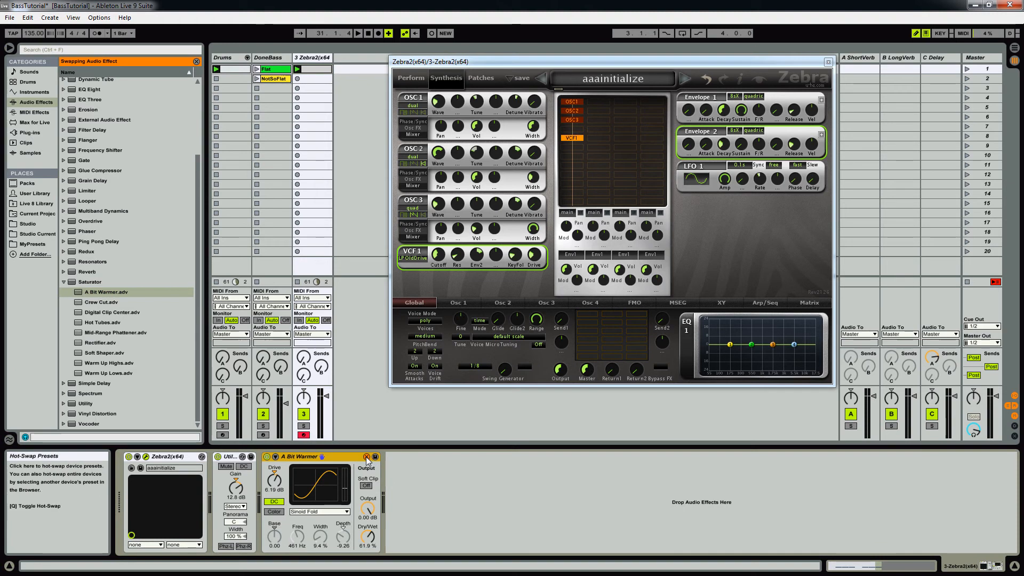
left_click(367, 457)
key("space")
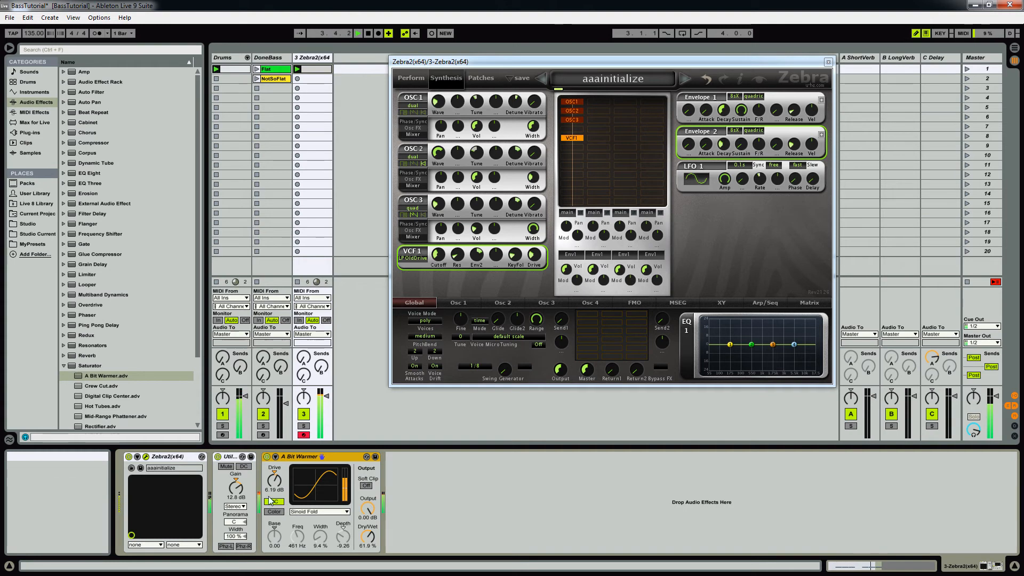
left_click(274, 480)
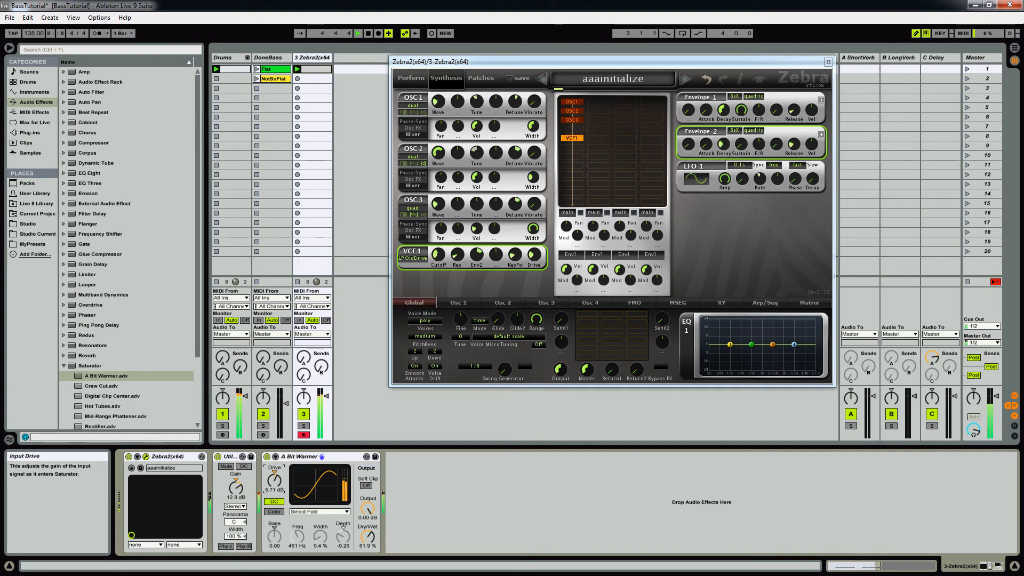
Step: Bypass the Utility device and set Zebra2's global output to 200.00 and its master level to 56.50 instead
left_click(218, 456)
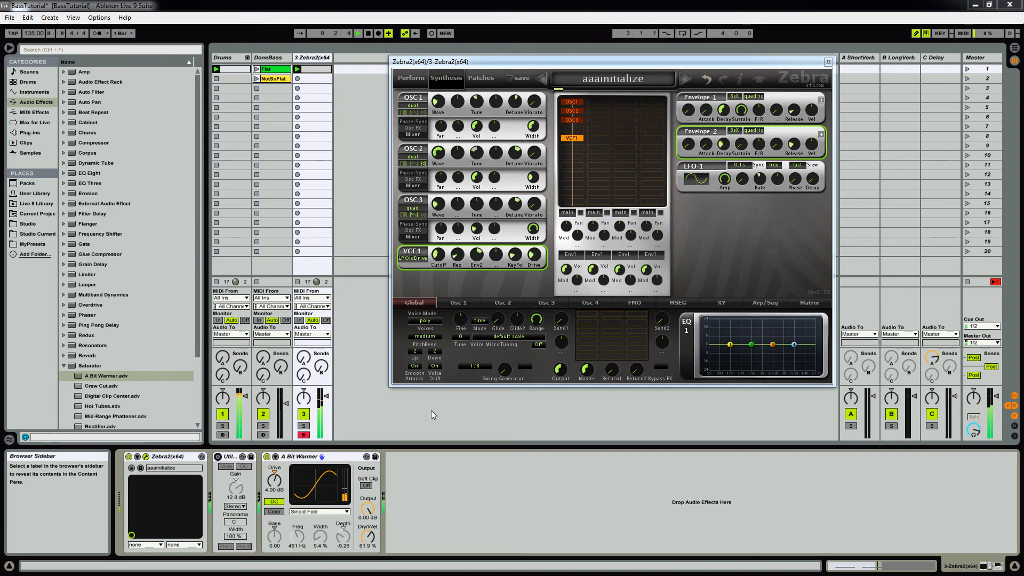
left_click_drag(559, 369, 574, 338)
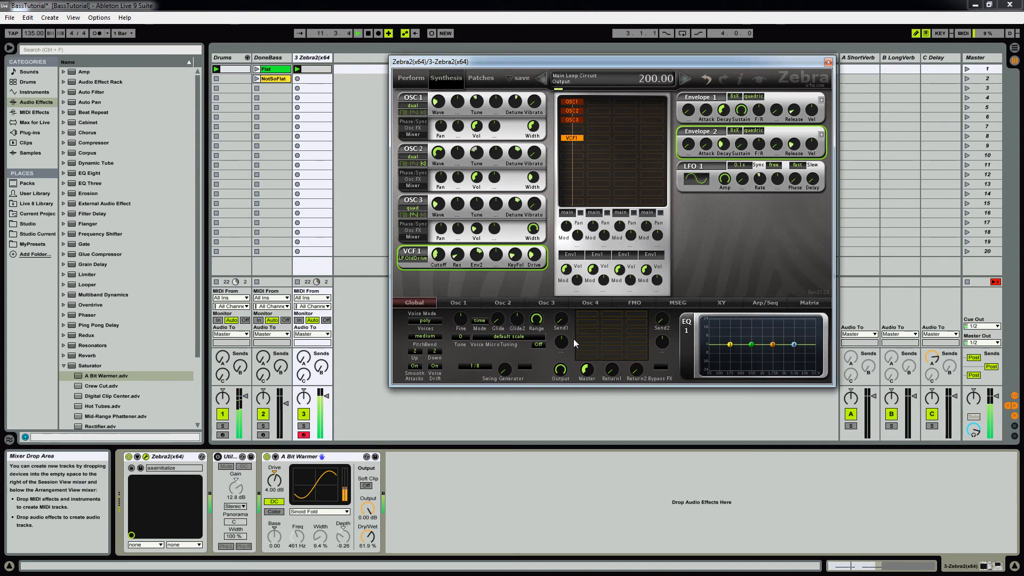
left_click_drag(590, 376, 600, 369)
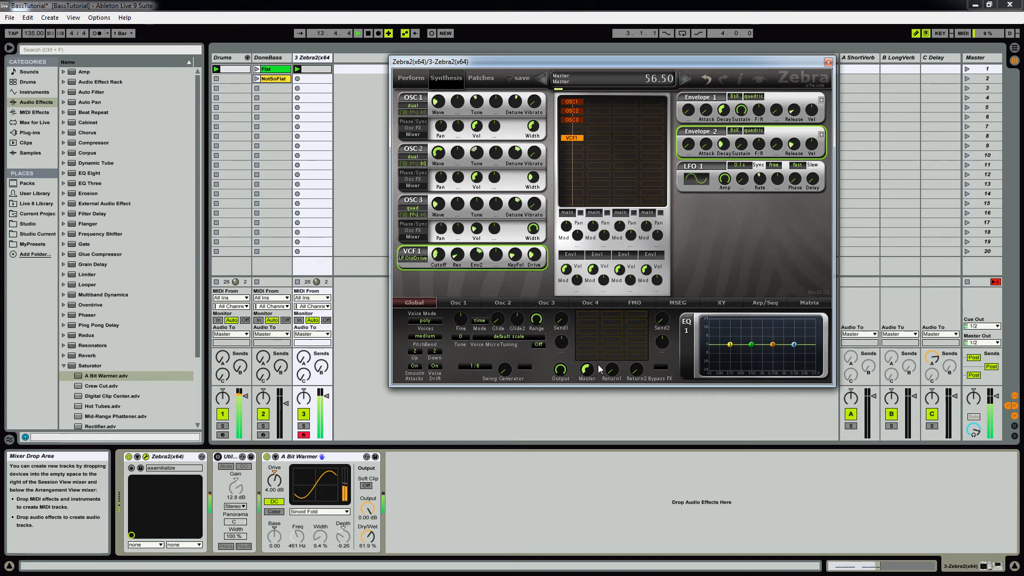
Step: Set the A Bit Warmer drive to 6.86 dB and delete the bypassed Utility device from the Zebra2 track
left_click(274, 481)
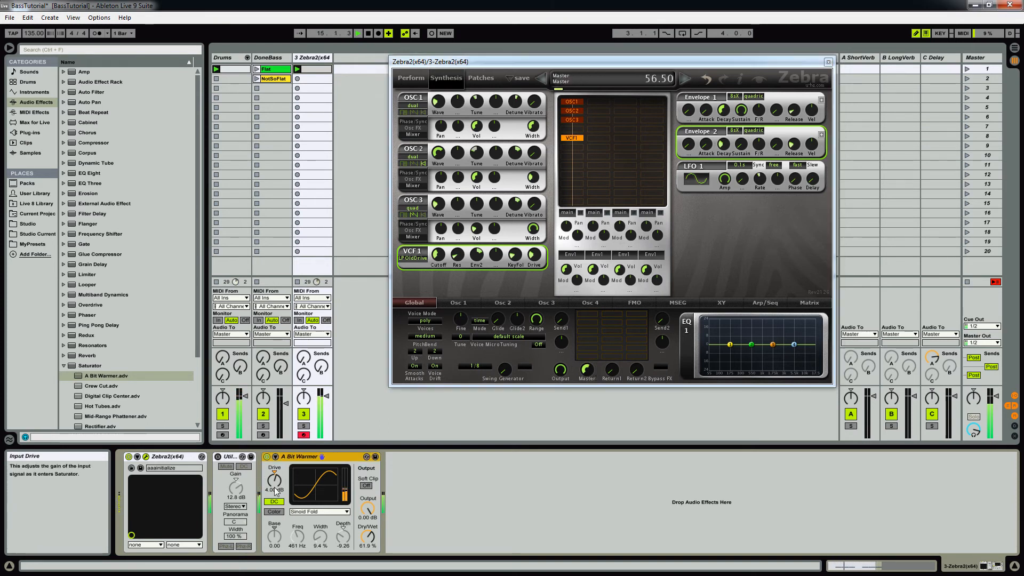
left_click(274, 481)
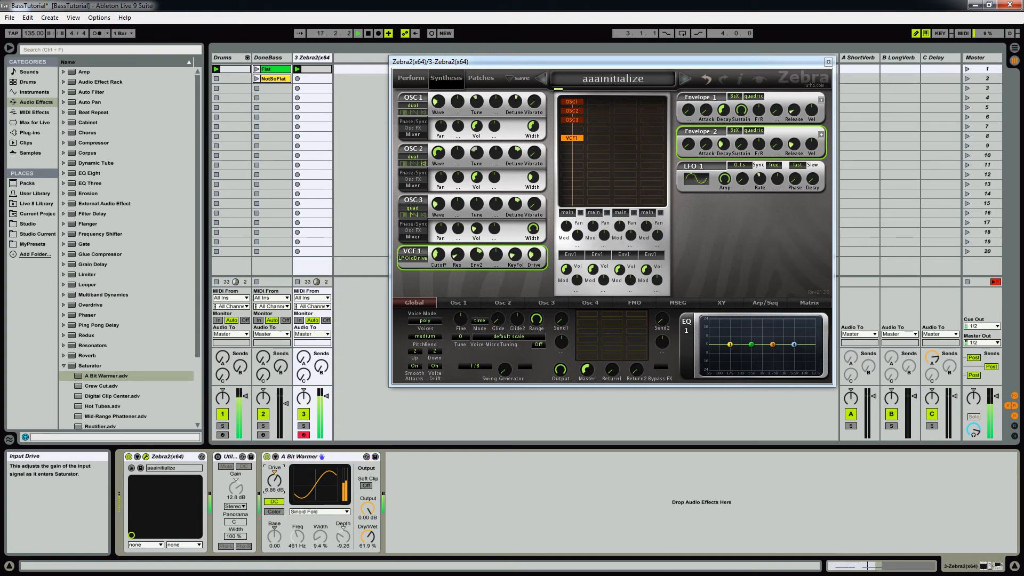
left_click(229, 459)
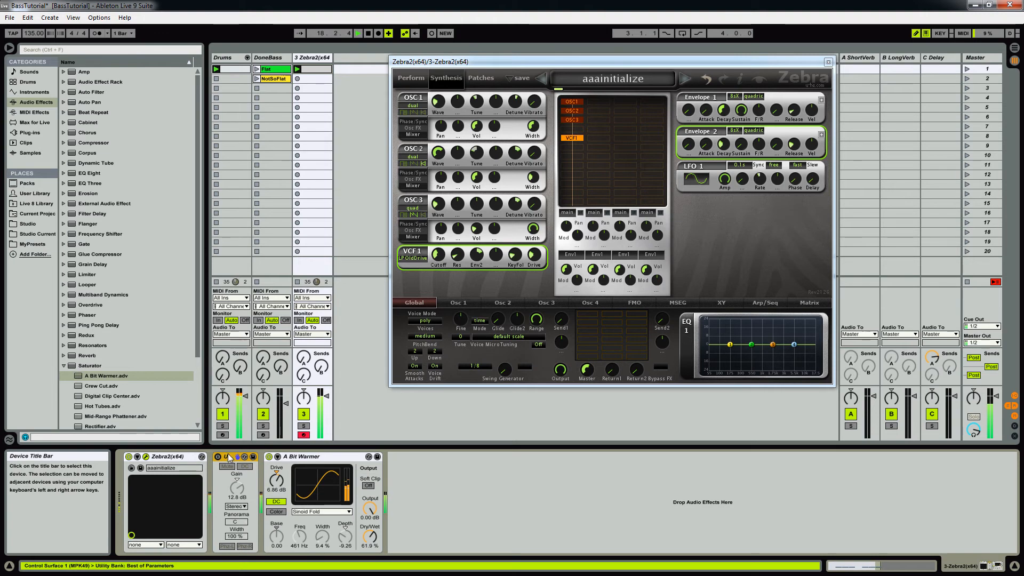
key("Delete")
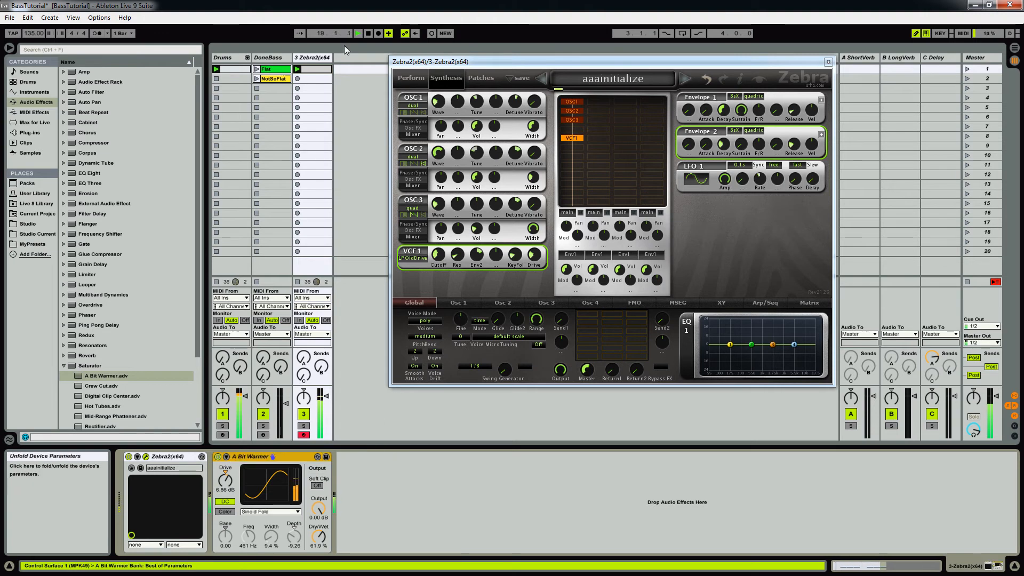
left_click(218, 457)
Step: Check the DoneBass track's effect chain and add a Reverb after A Bit Warmer on the Zebra2 track
left_click(276, 60)
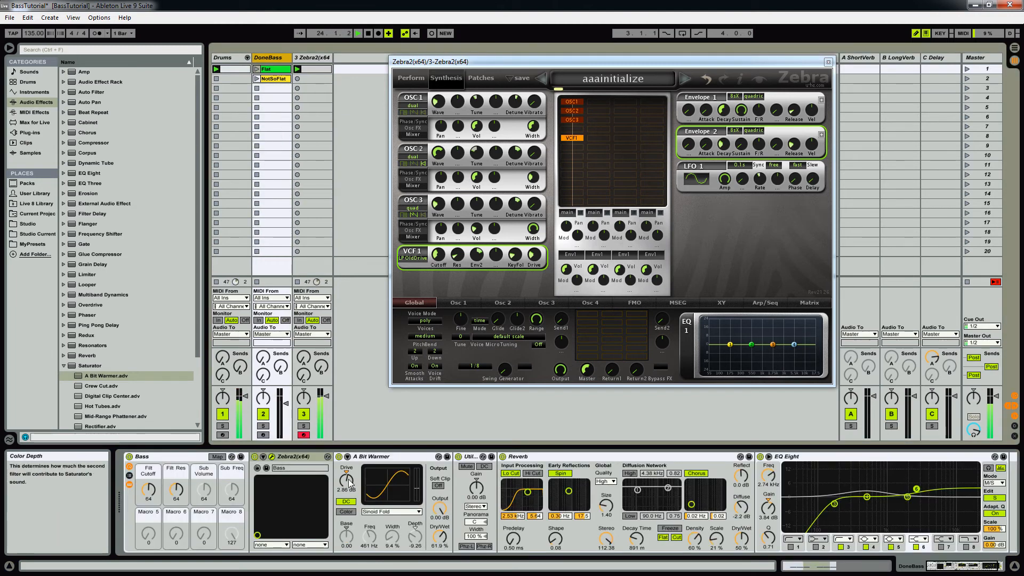
left_click(309, 57)
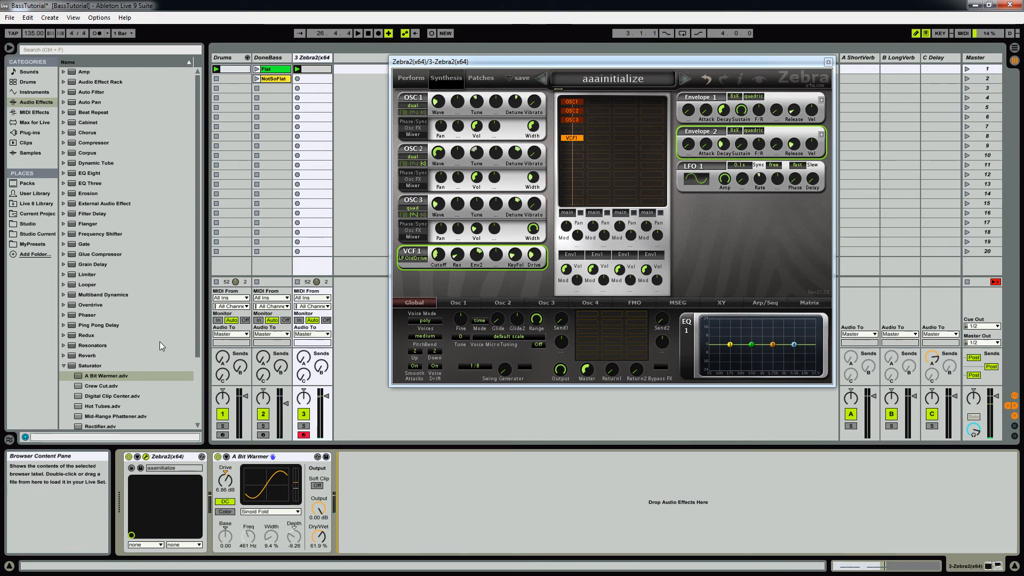
left_click(64, 366)
left_click_drag(80, 355, 373, 484)
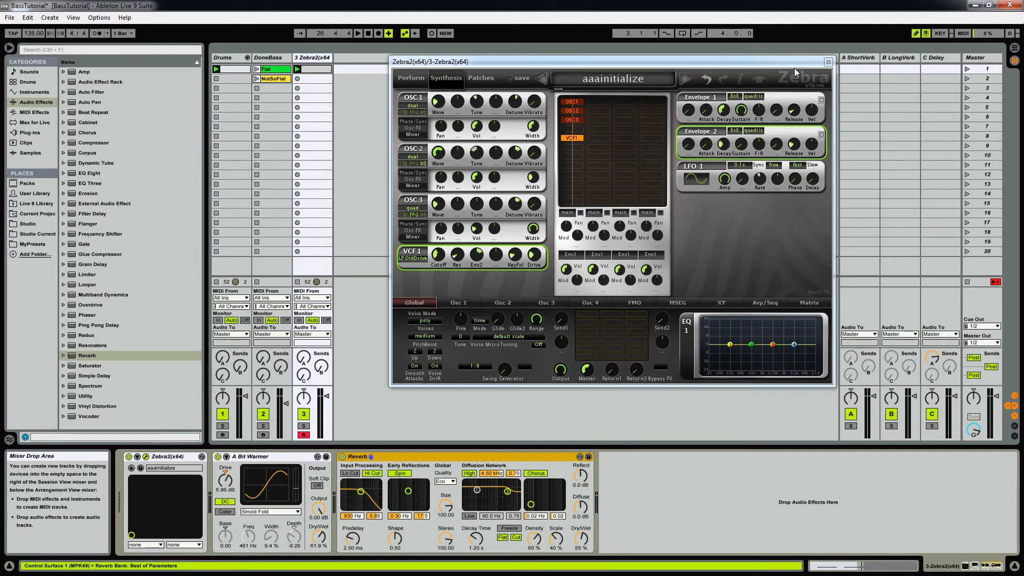
mouse_move(751, 60)
left_mouse_down()
mouse_move(838, 65)
mouse_move(870, 48)
mouse_move(906, 50)
mouse_move(742, 65)
left_mouse_up()
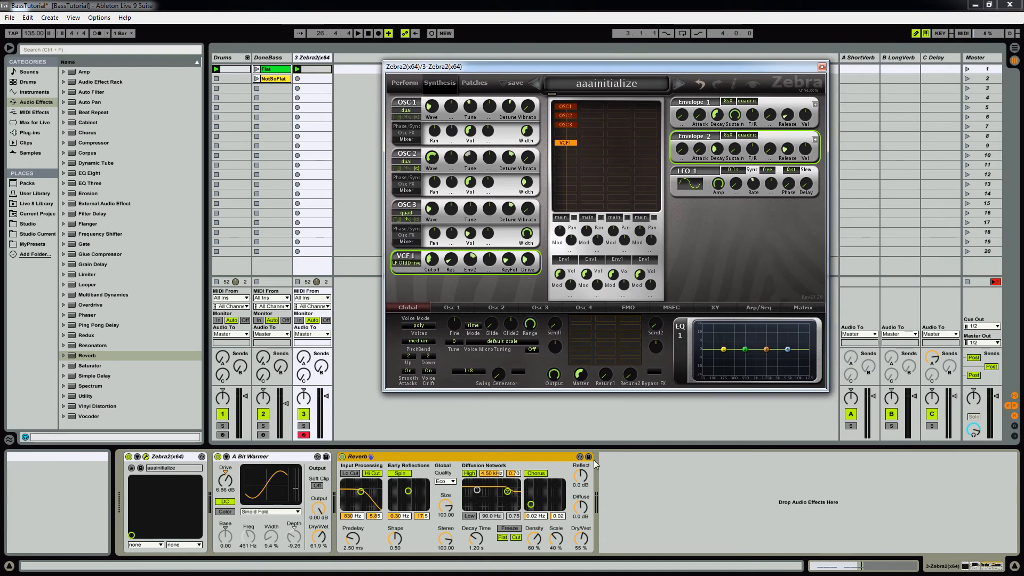
Step: Switch the reverb's input filter from high cut to low cut at 1.94 kHz, and play the soloed Zebra2 track at 100% wet
left_click(372, 473)
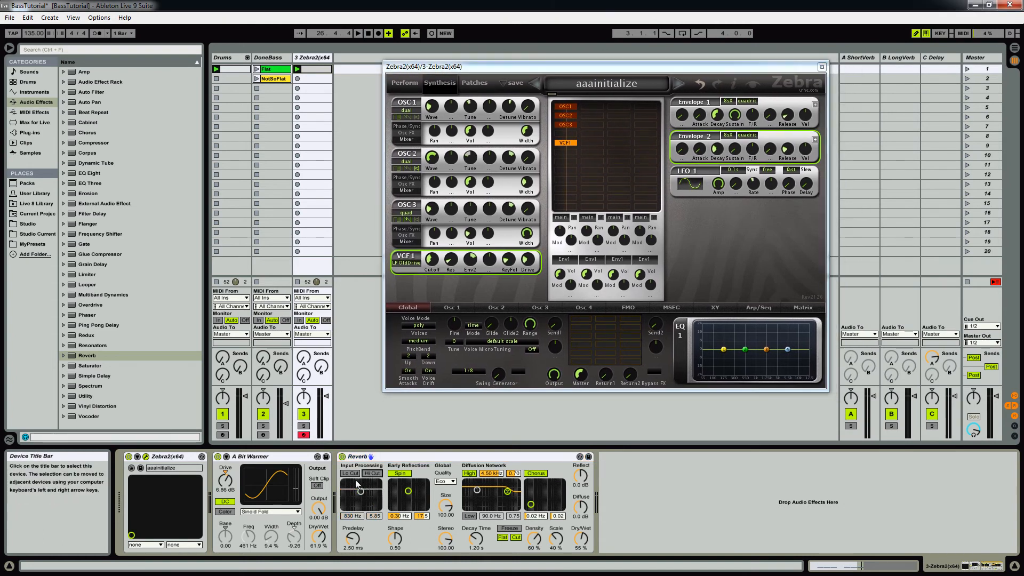
left_click(351, 473)
left_click_drag(361, 491, 369, 491)
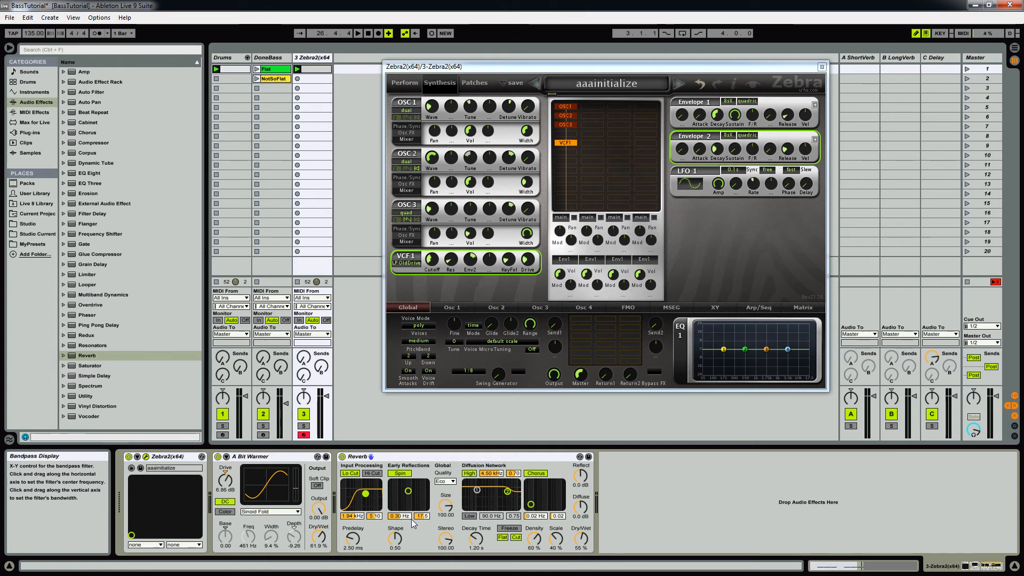
left_click(305, 427)
key("space")
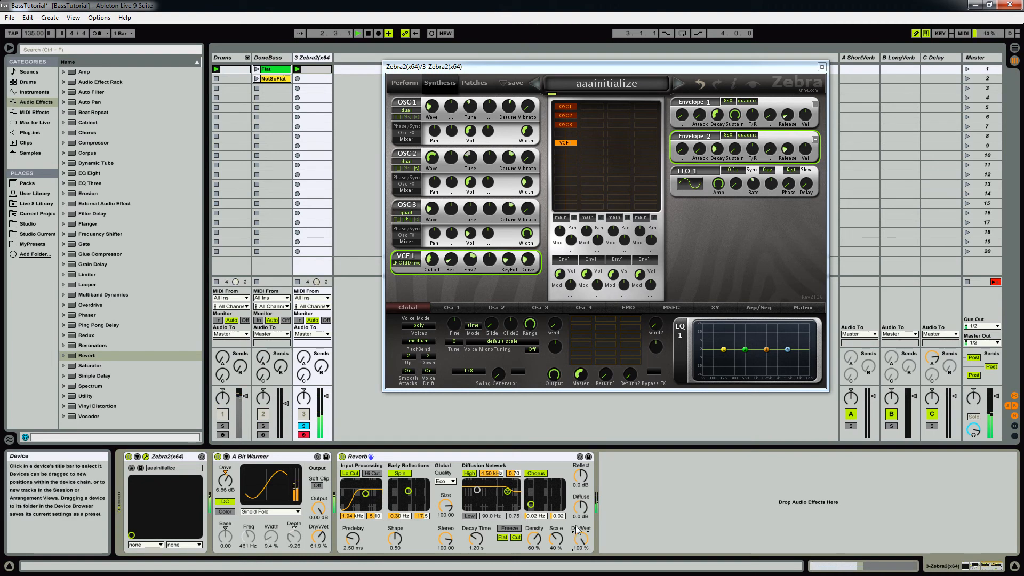
Step: Turn off the high filter in the reverb's diffusion network and set the reverb quality to High
left_click(471, 475)
left_click(445, 481)
left_click(445, 504)
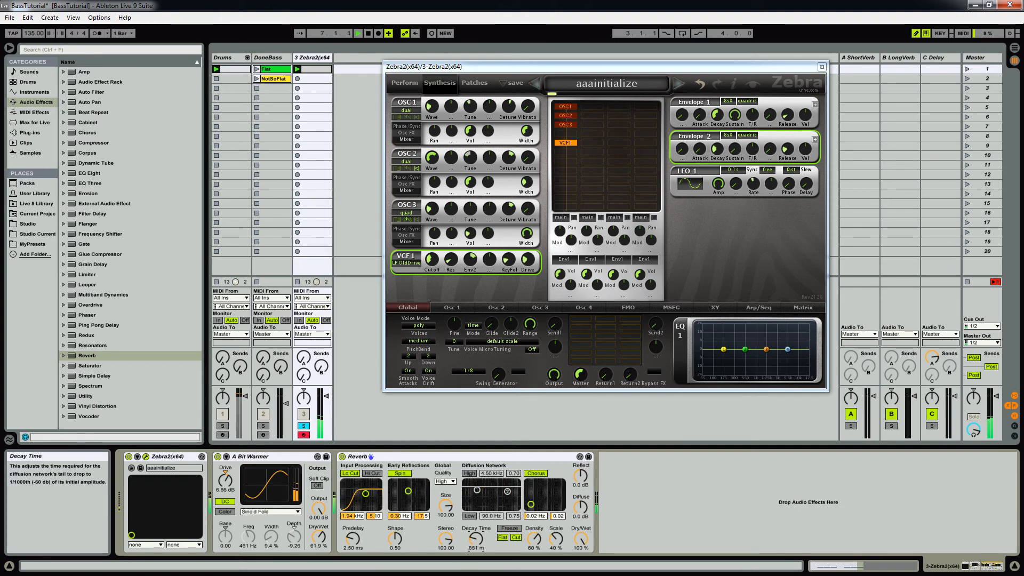
Step: Shorten the reverb's decay time to 452 ms and set its room size to 0.71
left_click_drag(476, 539, 476, 537)
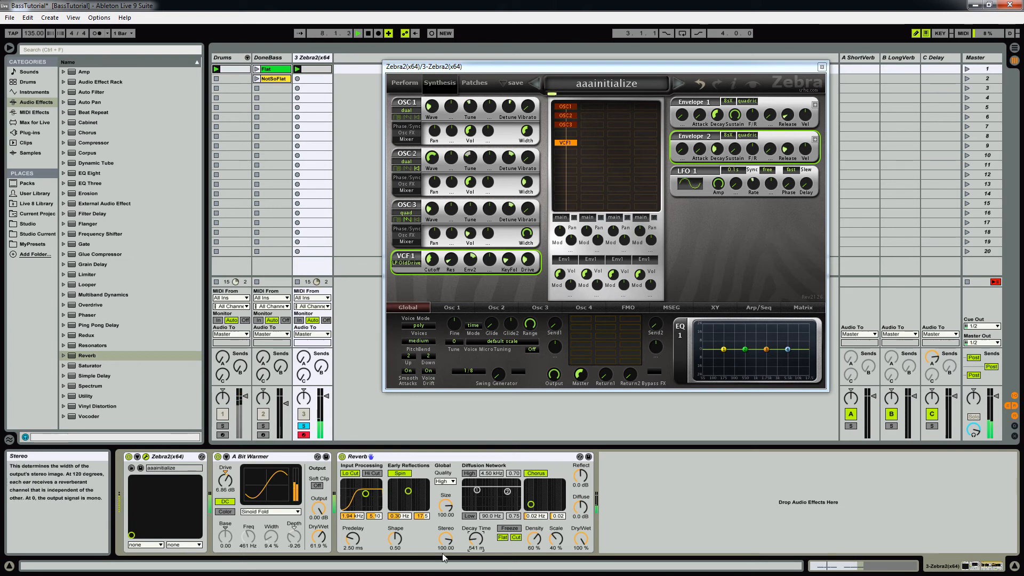
left_click_drag(445, 506, 446, 515)
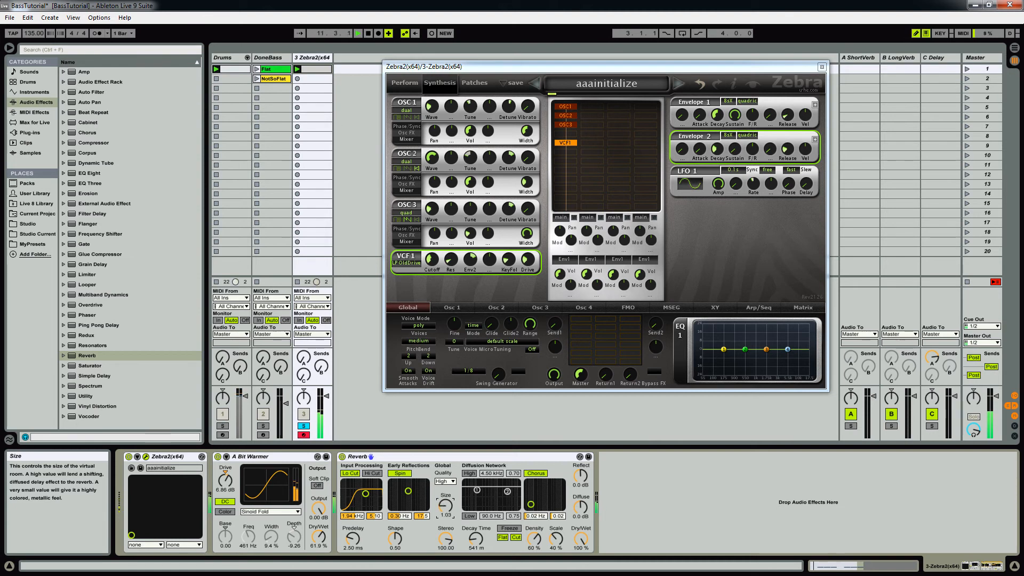
left_click(475, 539)
left_click_drag(446, 506, 445, 508)
Step: Set the reverb's predelay to 0.50 ms and its dry/wet mix to 50%
left_click_drag(363, 540, 364, 549)
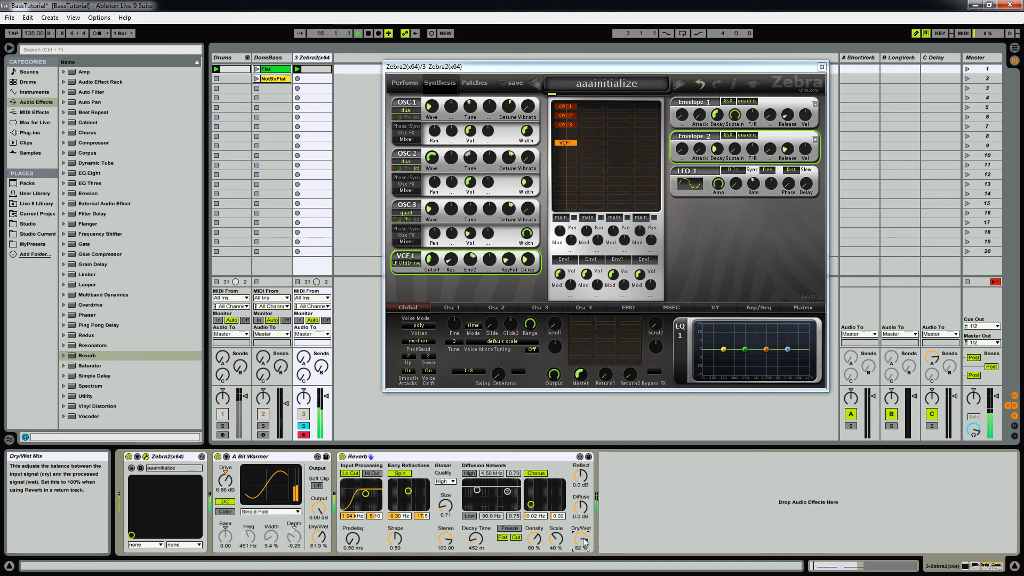
left_click_drag(585, 542, 586, 554)
mouse_move(581, 540)
left_mouse_down()
mouse_move(581, 551)
mouse_move(581, 529)
left_mouse_up()
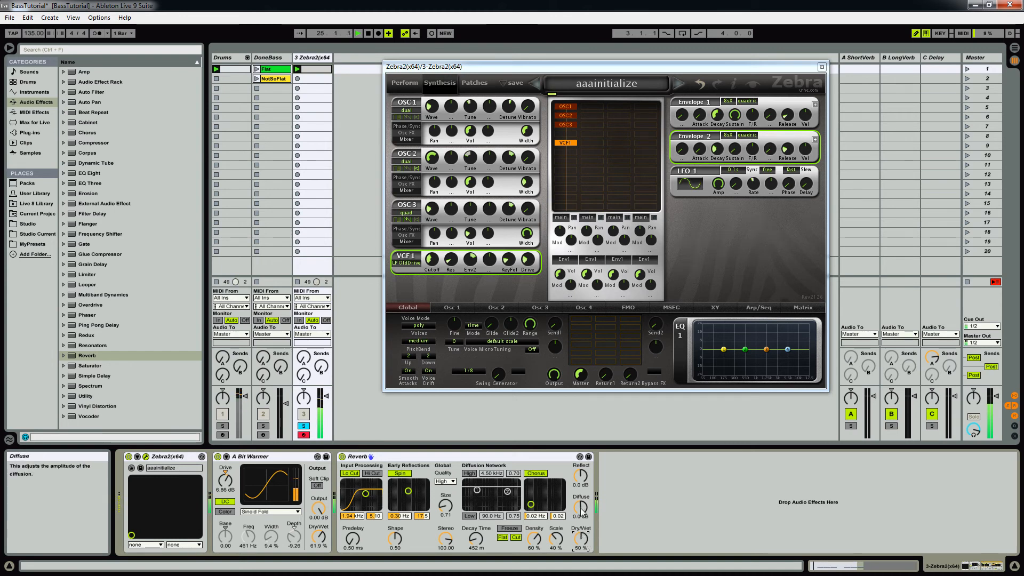
Step: Raise the reverb's diffuse level to 1.5 dB
left_click_drag(581, 505, 581, 505)
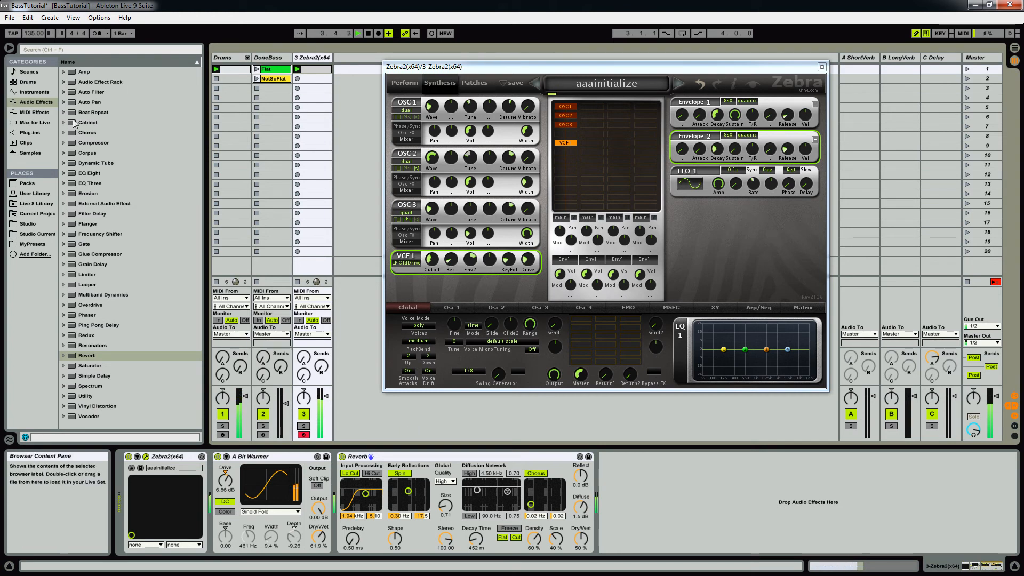
Step: Add an EQ Eight after the reverb, set it to M/S mode and switch its editing to the side channel
mouse_move(96, 174)
left_mouse_down()
mouse_move(105, 164)
mouse_move(625, 503)
mouse_move(648, 493)
left_mouse_up()
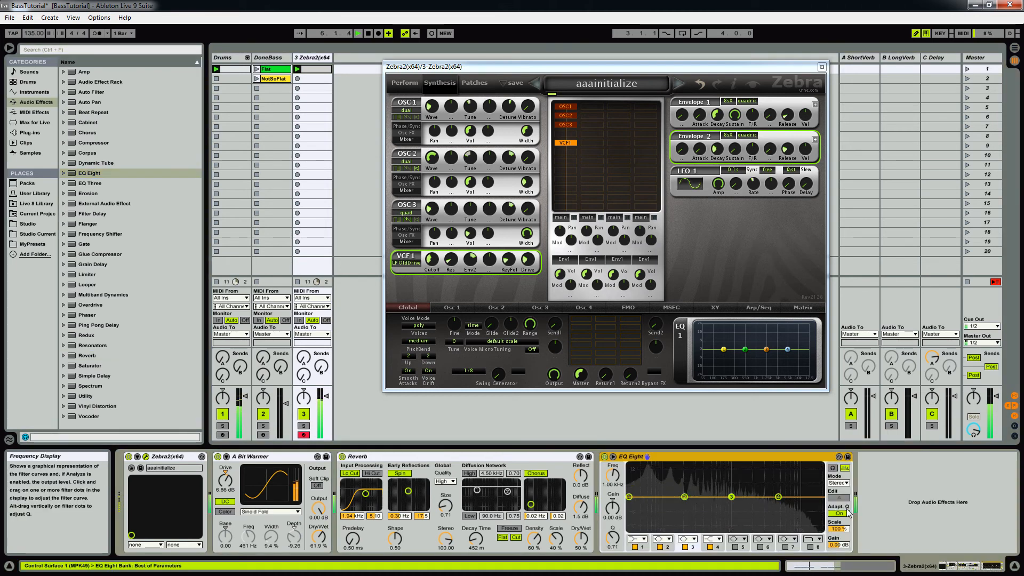
left_click(845, 484)
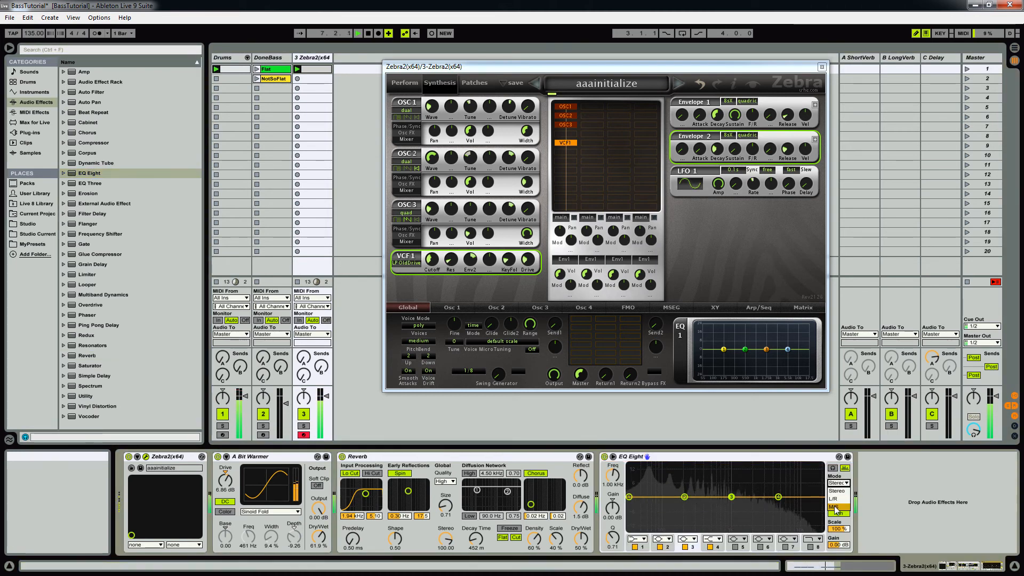
left_click(839, 501)
left_click(839, 498)
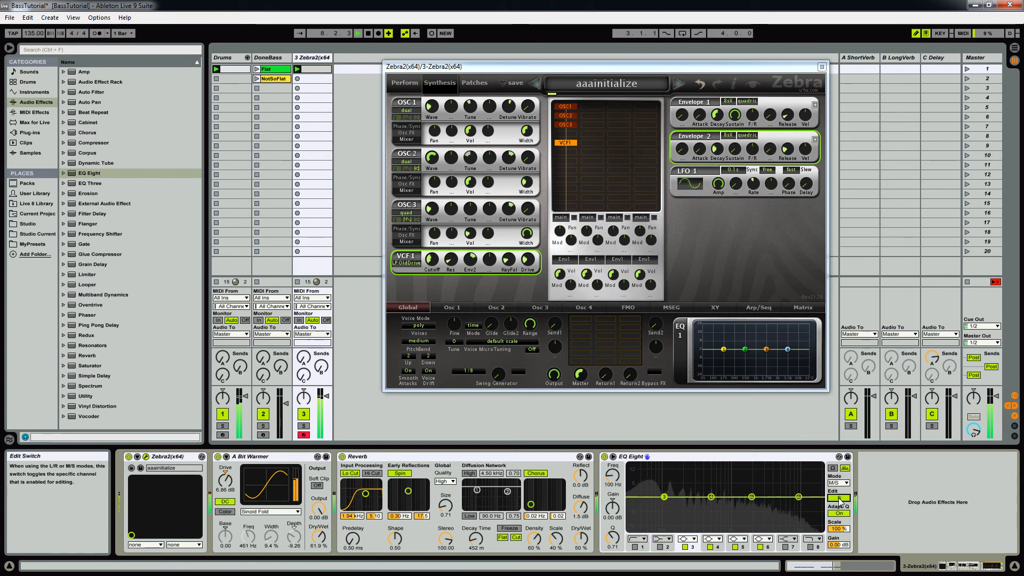
Step: Change the side channel's band 3 to a low cut at 204 Hz
left_click(687, 539)
left_click(694, 483)
left_click_drag(664, 496, 685, 504)
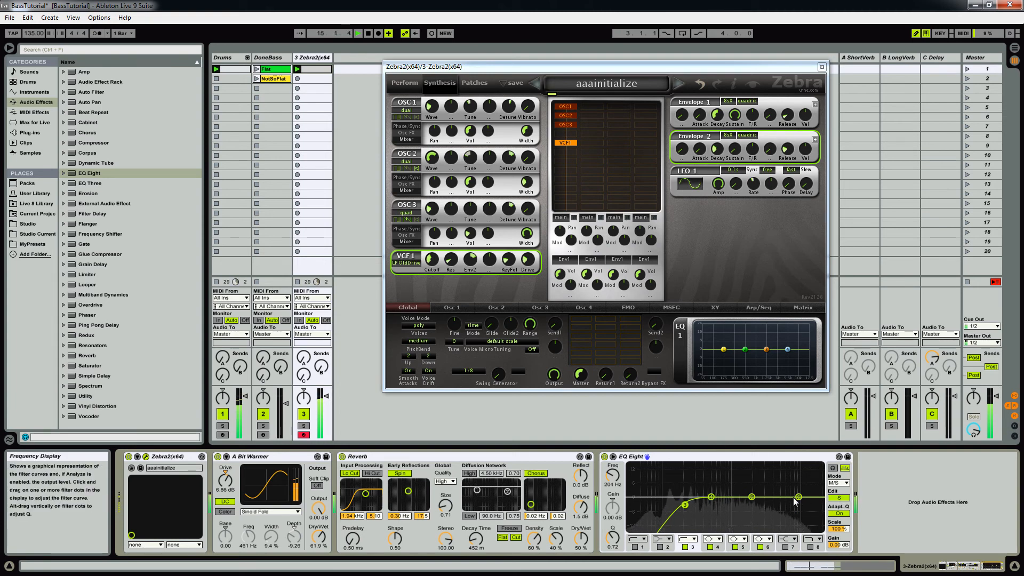
Step: Turn the side channel's band 6 into a high shelf boosting 3.84 dB at 2.84 kHz
left_click_drag(798, 497, 781, 490)
left_click(763, 538)
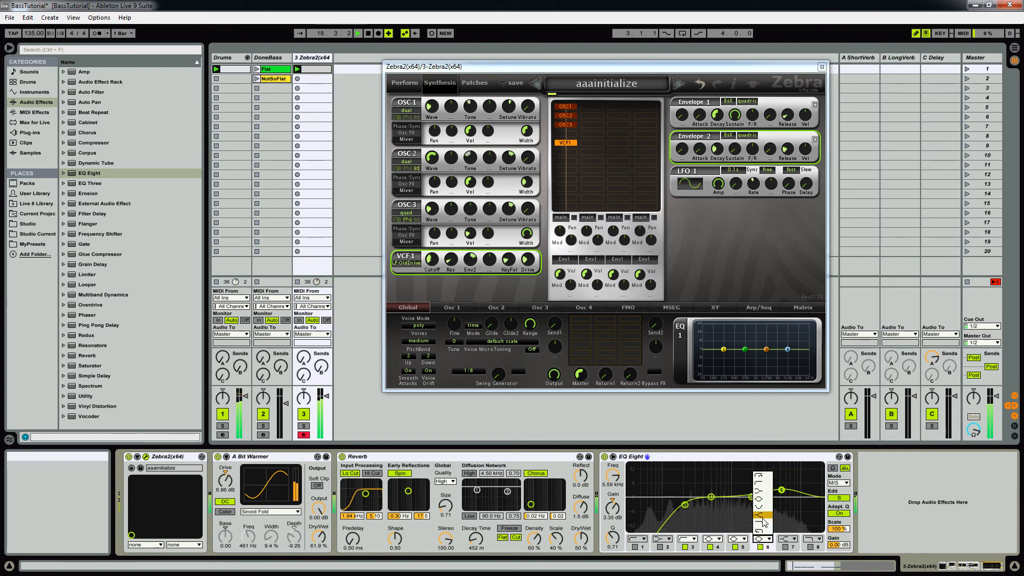
left_click(762, 515)
mouse_move(782, 492)
left_mouse_down()
mouse_move(738, 474)
mouse_move(761, 489)
left_mouse_up()
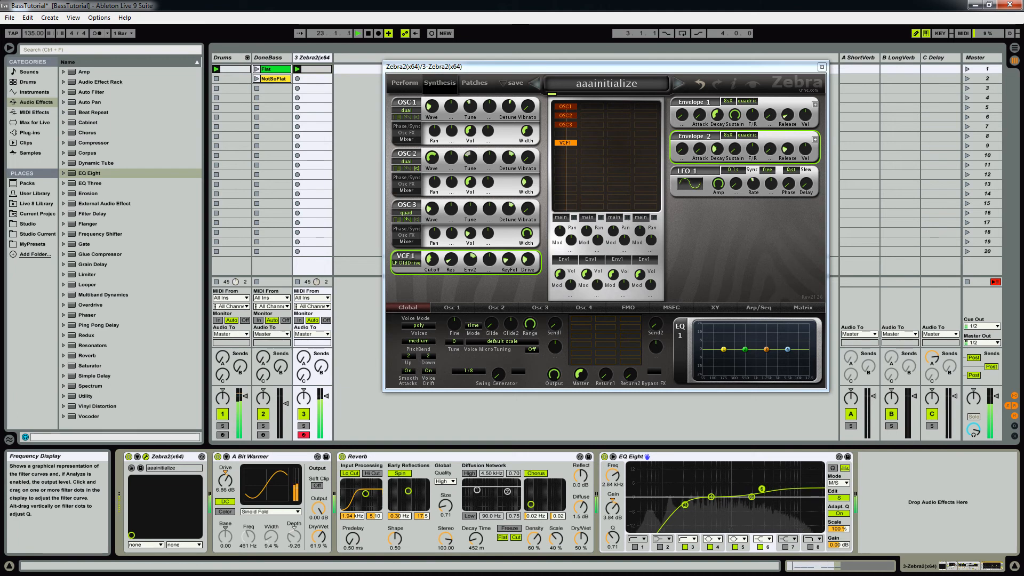
Step: Switch the EQ Eight to mid-channel editing and boost band 3 by 3.60 dB at 1.00 kHz
left_click(841, 499)
left_click(736, 494)
left_click_drag(736, 495, 731, 489)
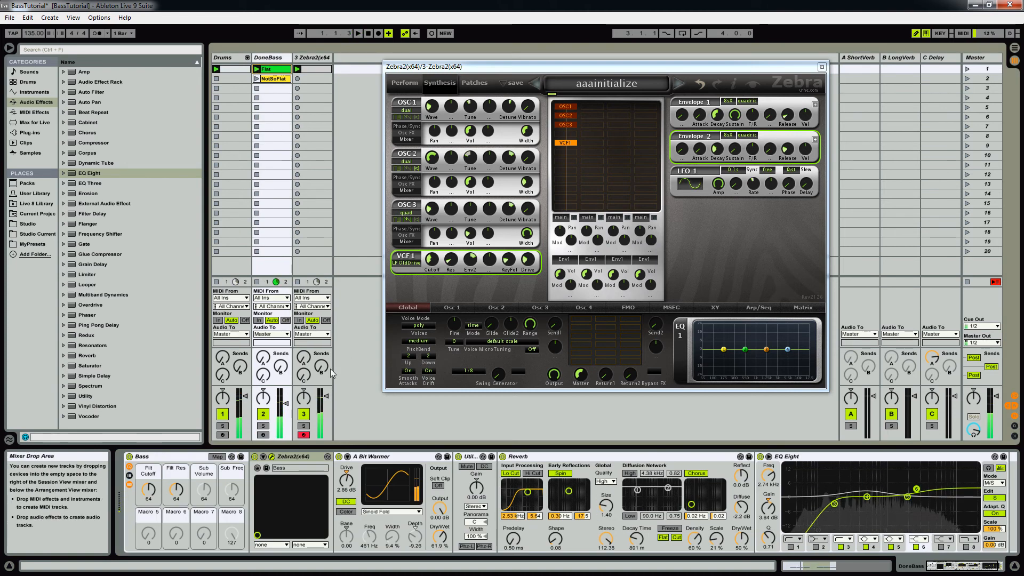
Step: Compare the new Zebra2 bass with the DoneBass track by toggling their activators, and look over DoneBass's device chain
left_click(304, 415)
left_click(304, 415)
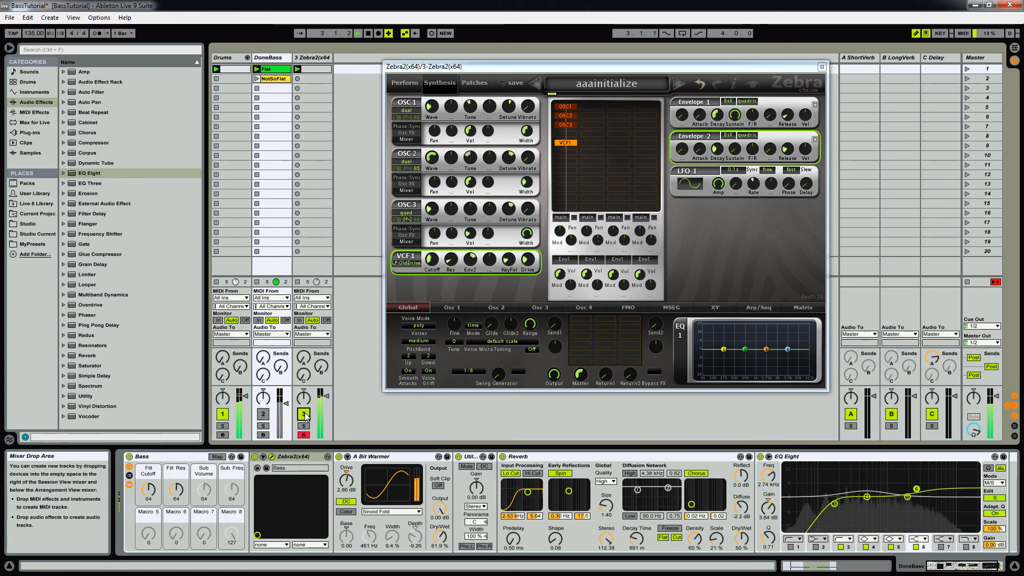
left_click(304, 414)
left_click(304, 415)
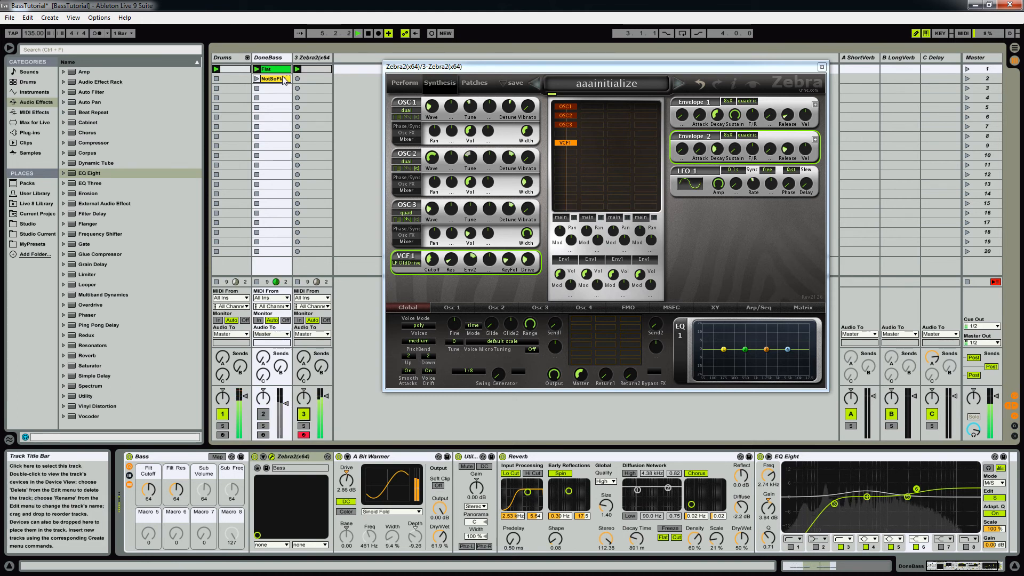
left_click(966, 569)
left_click_drag(970, 569, 952, 568)
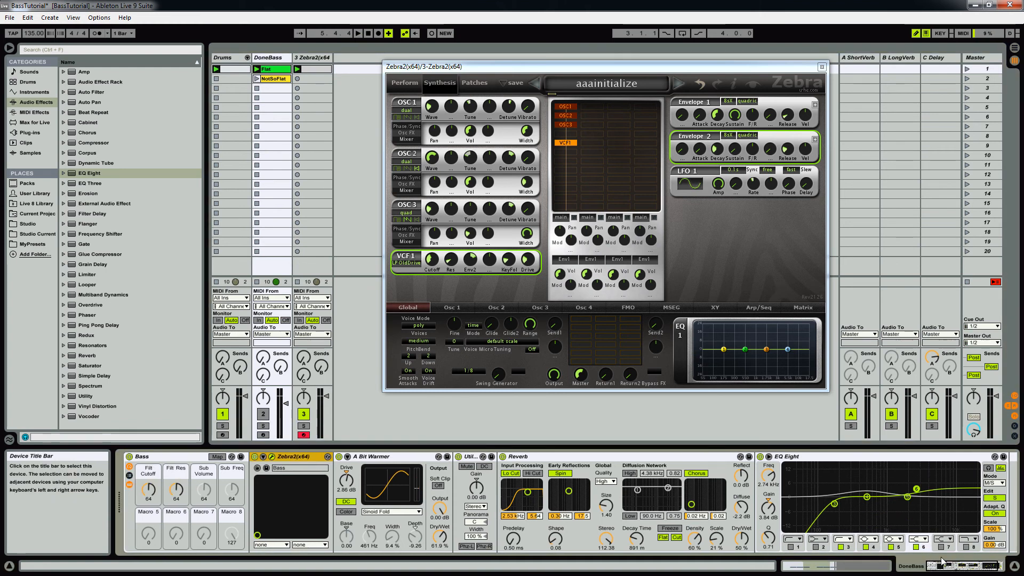
Step: On the Zebra2 track, assign the XY1 pad's X axis to the Filter1 cutoff
left_click(319, 70)
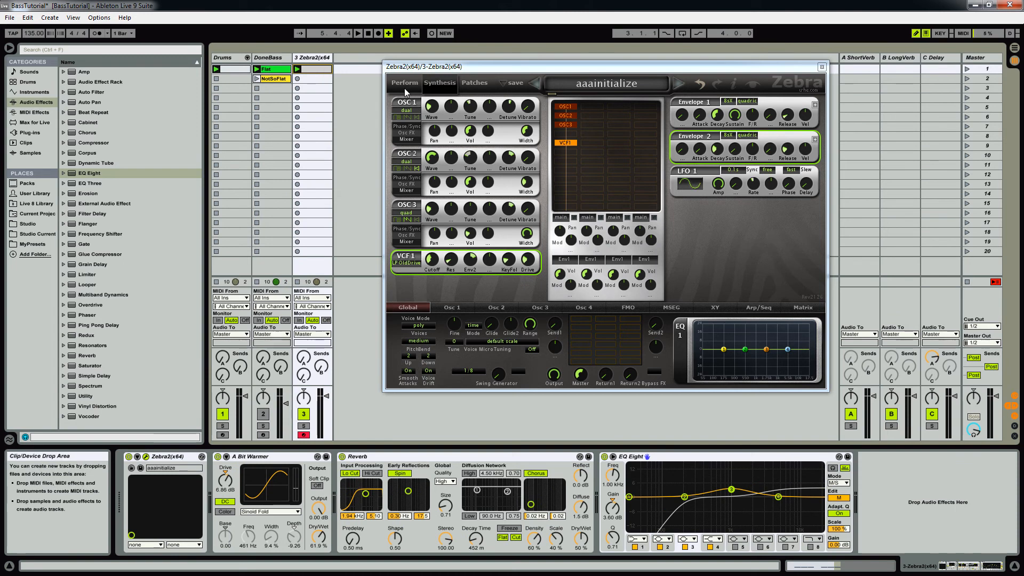
left_click(714, 309)
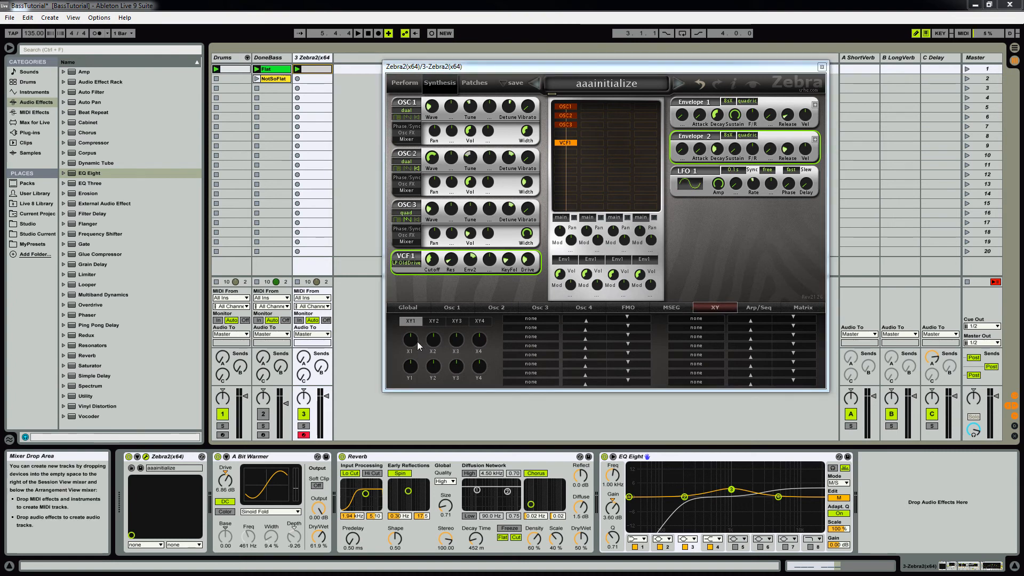
left_click(524, 319)
mouse_move(560, 381)
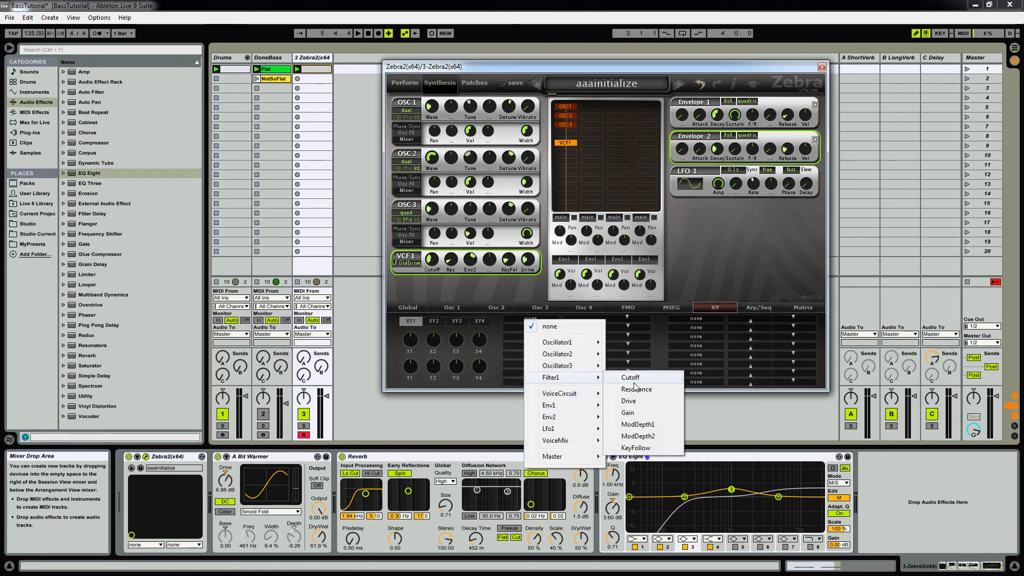
left_click(631, 378)
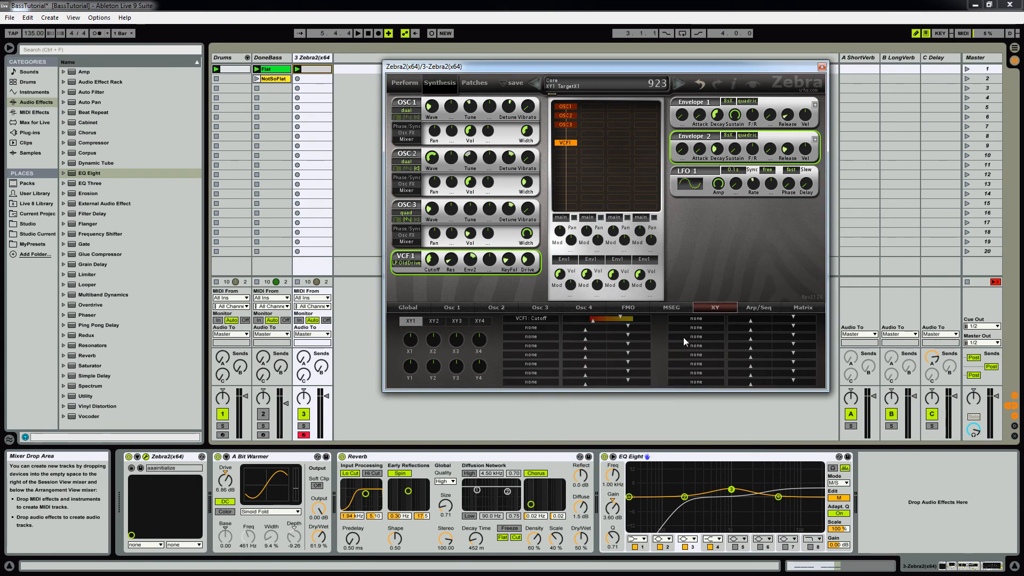
Step: Assign the XY1 pad's Y axis to the Filter1 resonance
left_click(695, 319)
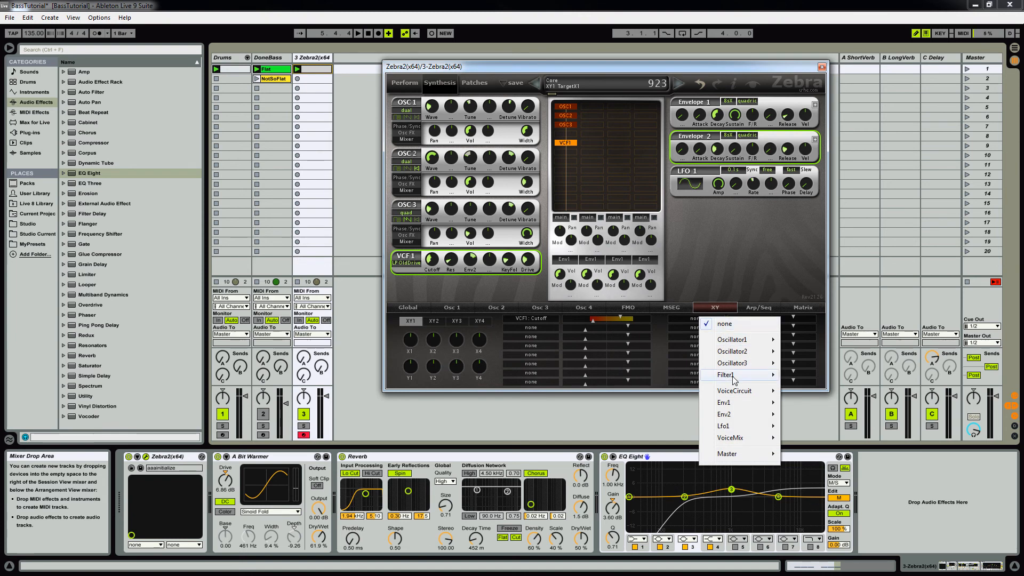
mouse_move(733, 380)
left_click(811, 388)
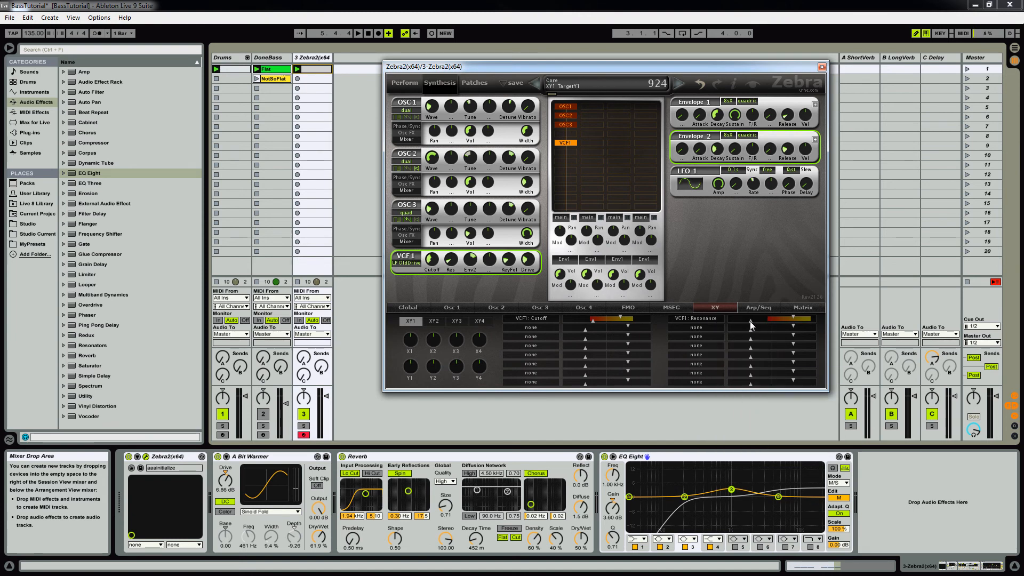
Step: During playback, test XY1 in the Perform view and narrow its cutoff range on both sides, with 22.50 as the right limit
left_click(406, 83)
key("space")
left_click_drag(444, 181, 398, 182)
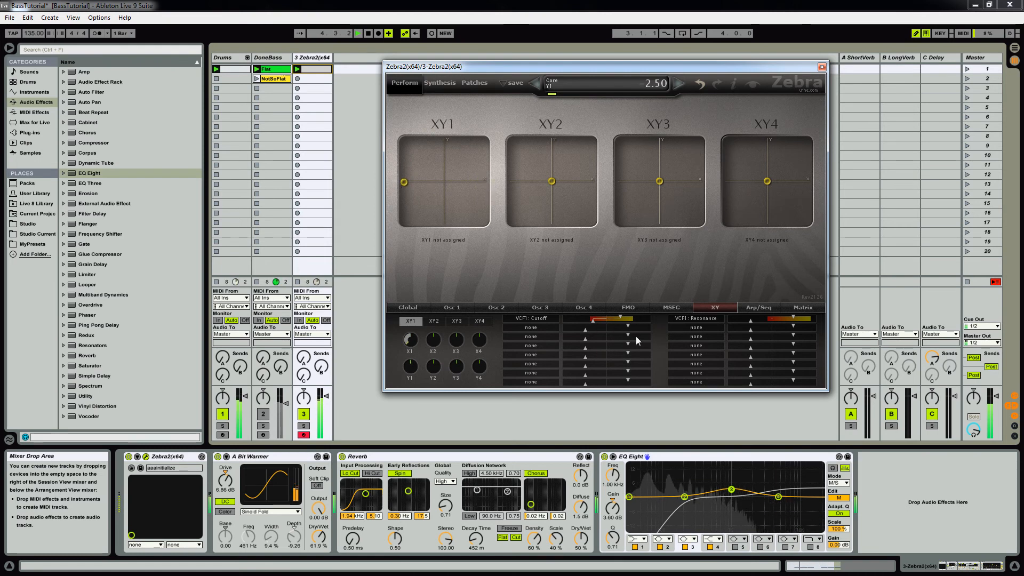
left_click_drag(593, 322, 596, 322)
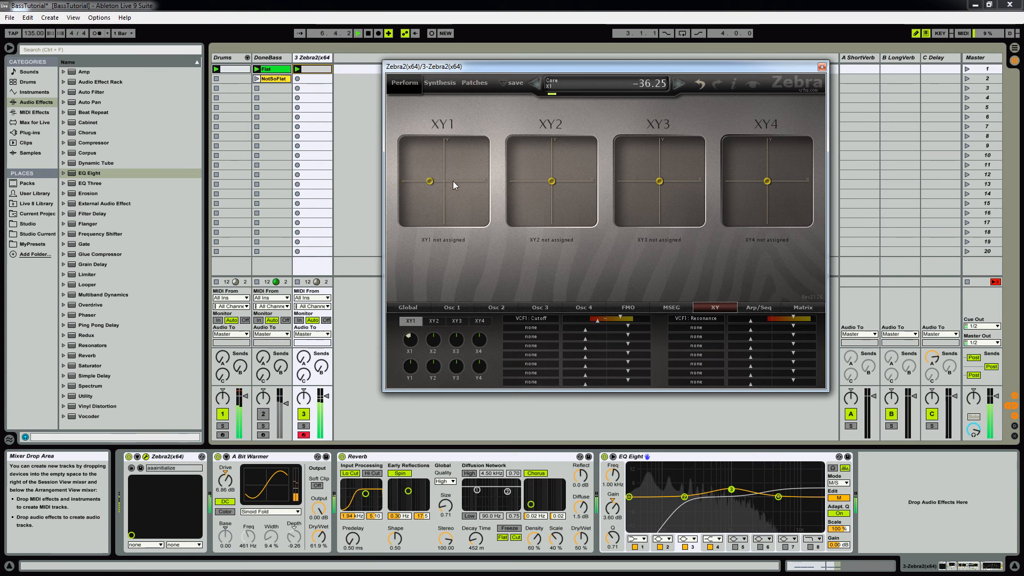
left_click_drag(622, 319, 618, 320)
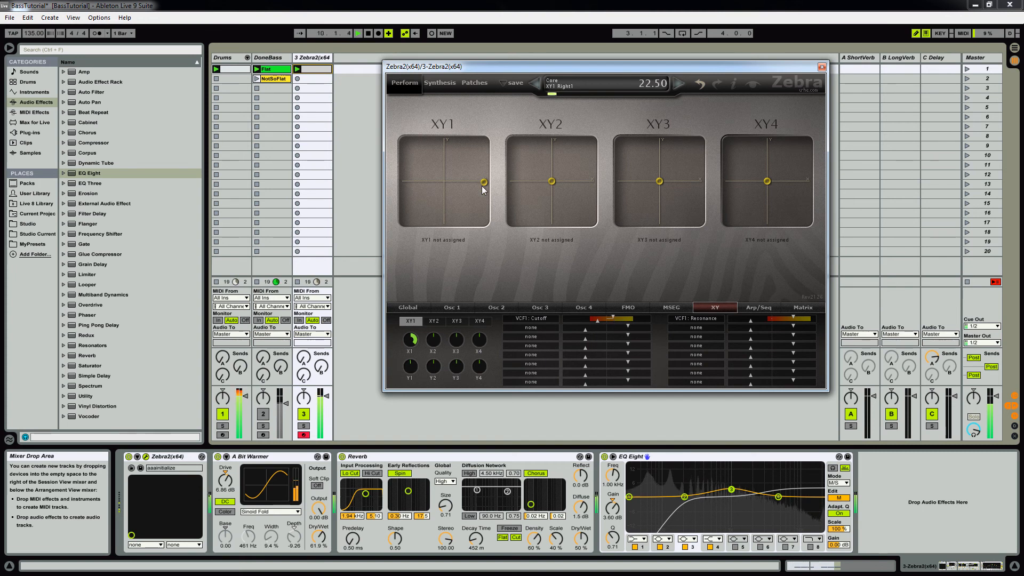
Step: Limit XY1's resonance range to 21.25 upward and -8.75 downward, testing the extremes and returning the pad near its centre
left_click_drag(445, 183, 444, 182)
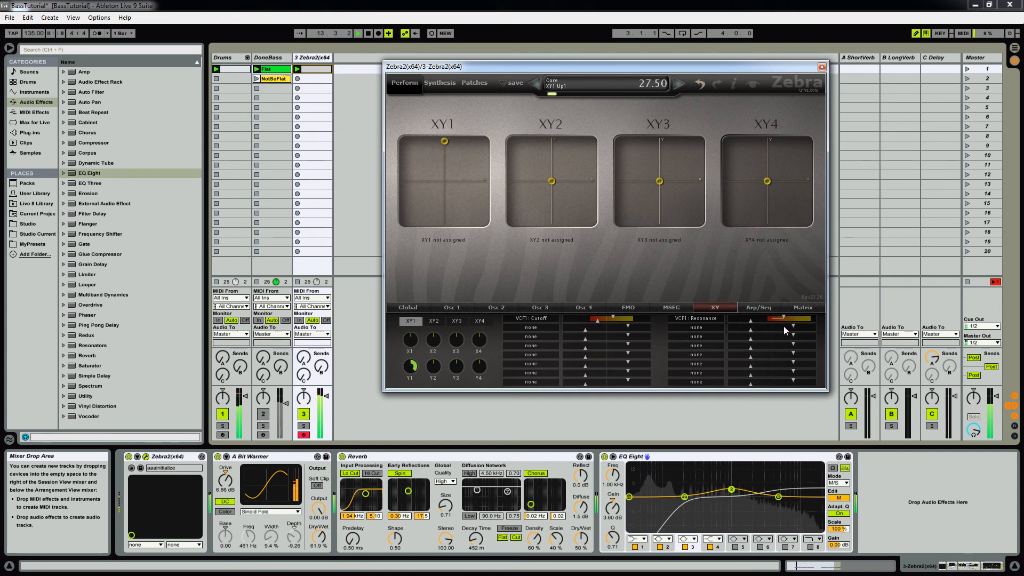
left_click_drag(781, 328, 780, 327)
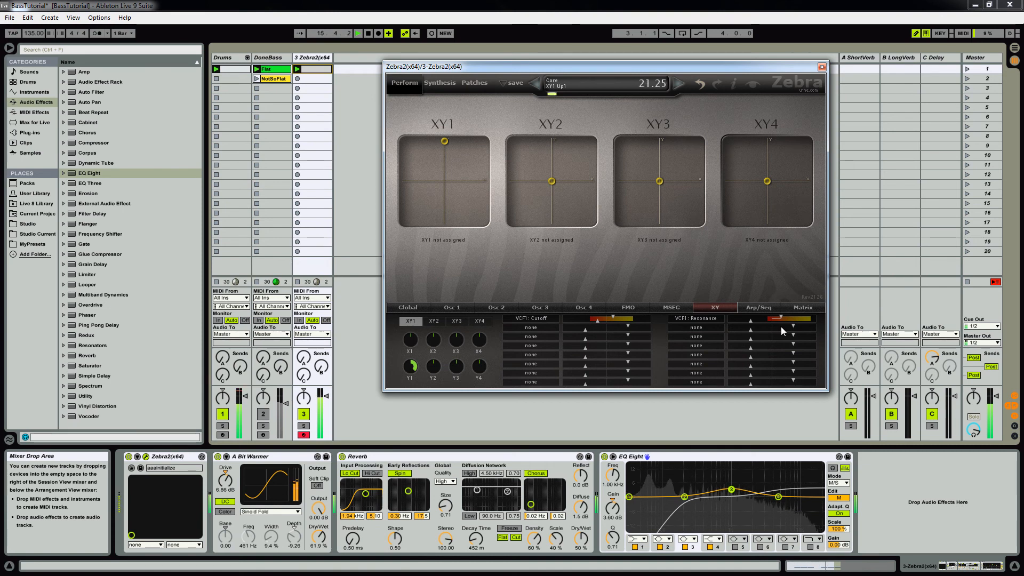
left_click_drag(445, 142, 440, 243)
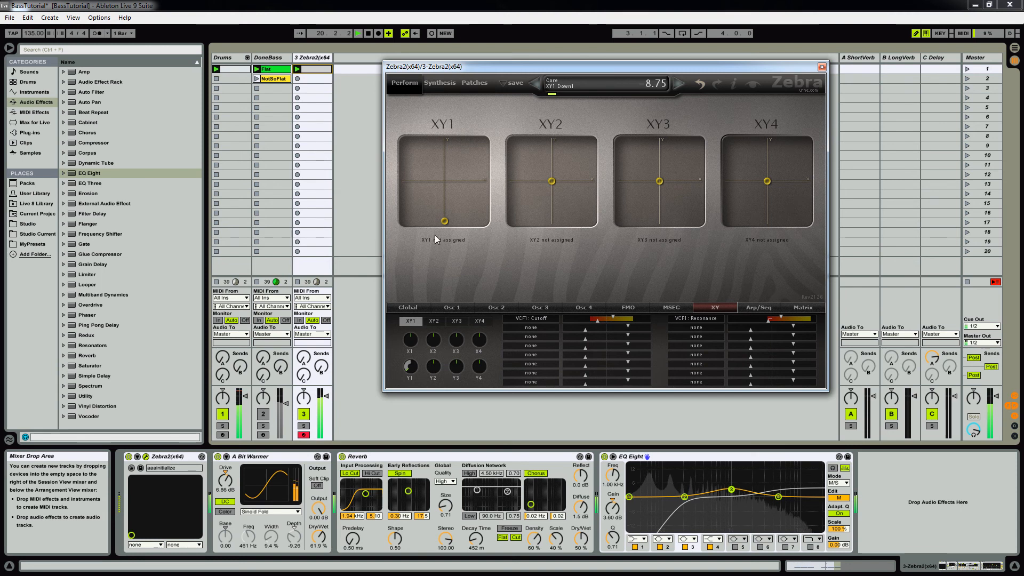
left_click_drag(443, 221, 446, 189)
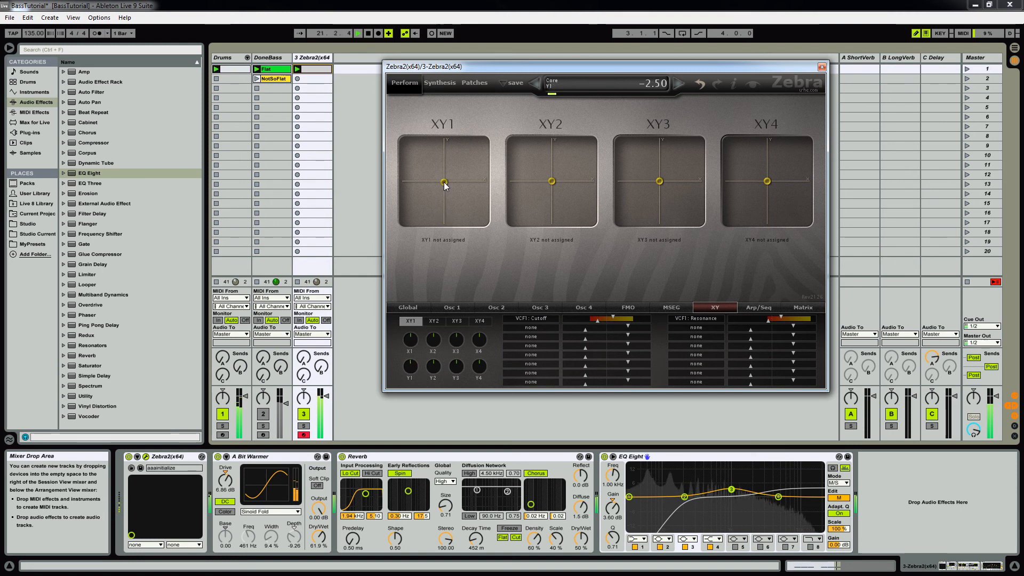
Step: Expose Zebra2's X_1 and Y_1 parameters in its Live device panel using Configure mode
left_click(137, 457)
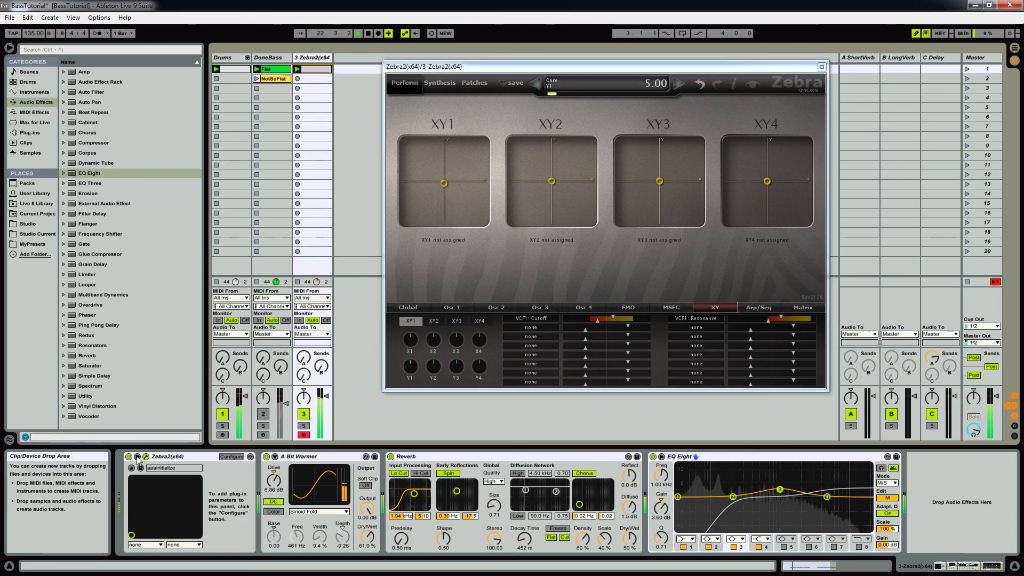
left_click(225, 456)
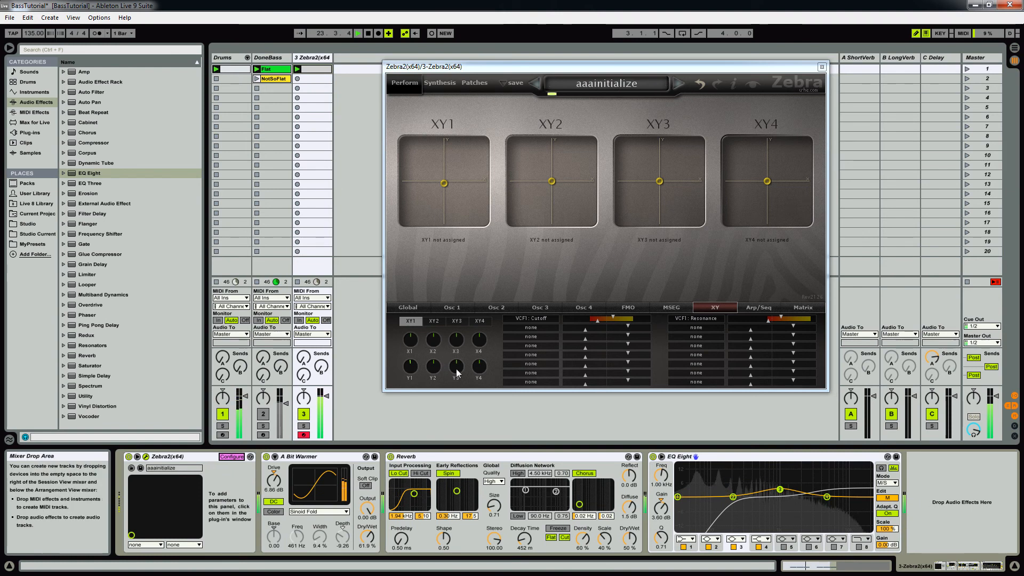
left_click(409, 339)
left_click(410, 366)
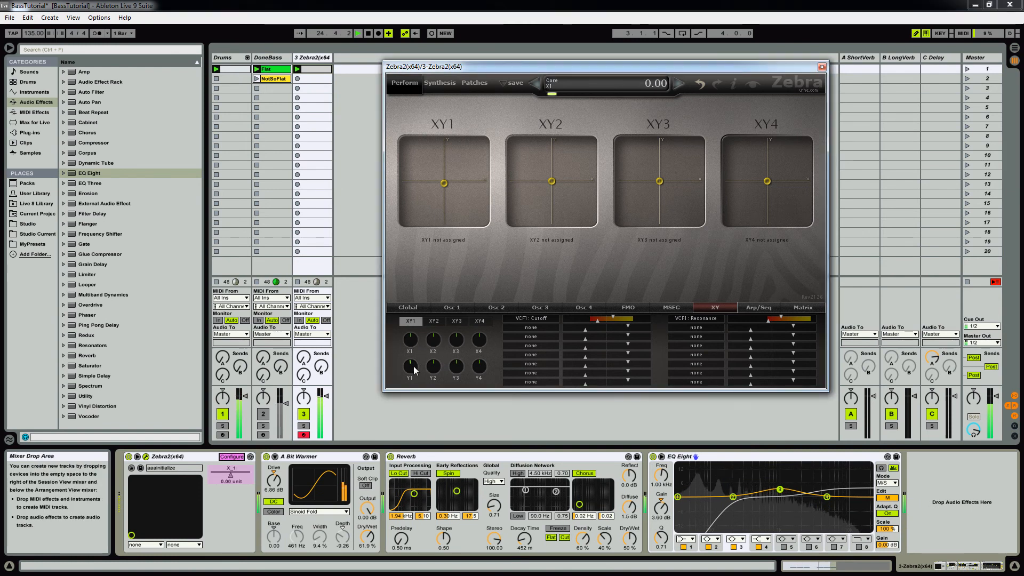
left_click(231, 457)
Step: Group Zebra2 into an Instrument Rack and map X_1 to Macro 1 and Y_1 to Macro 2
left_click(198, 457)
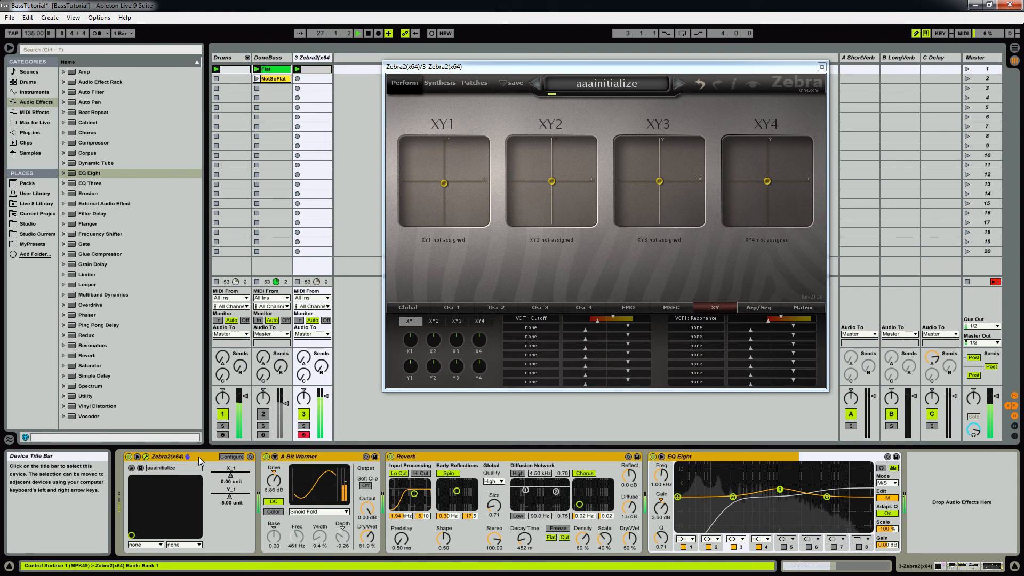
key("ctrl+g")
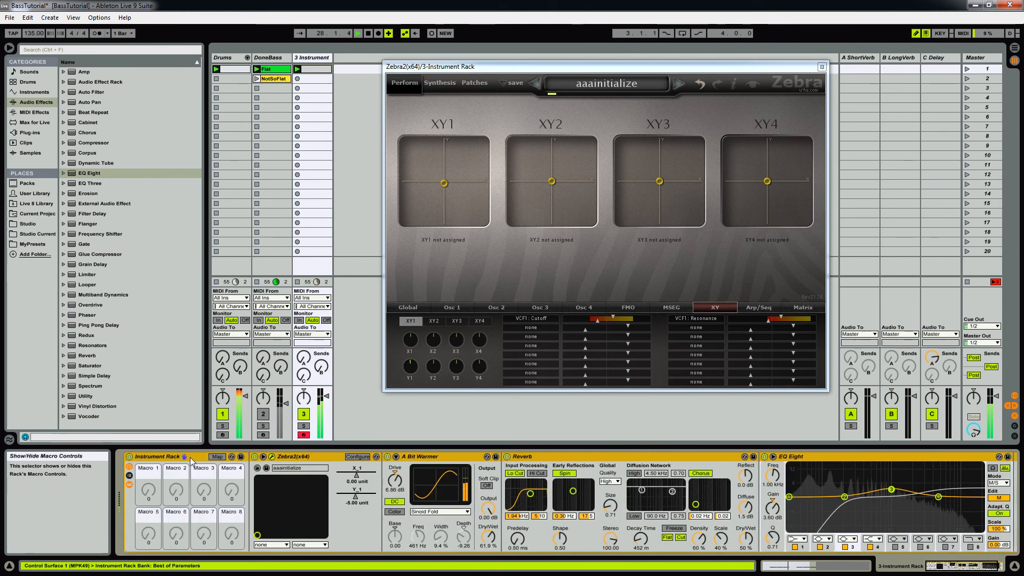
left_click(216, 457)
left_click(354, 474)
left_click(148, 499)
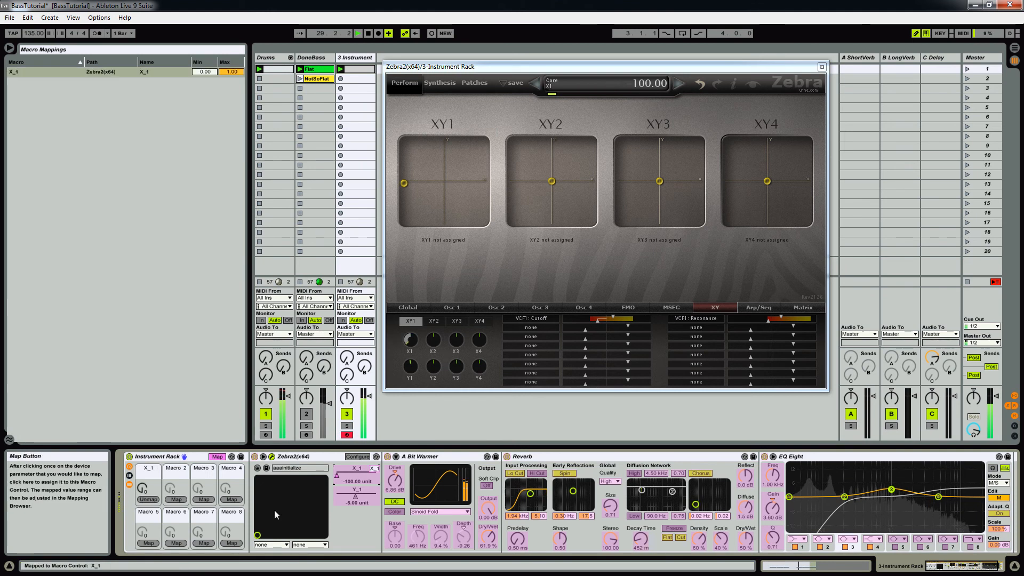
left_click(176, 499)
Step: Rename the first two macros Cutoff and Res, and leave macro mapping mode
left_click(144, 469)
type("Cutoff")
key("Tab")
type("R")
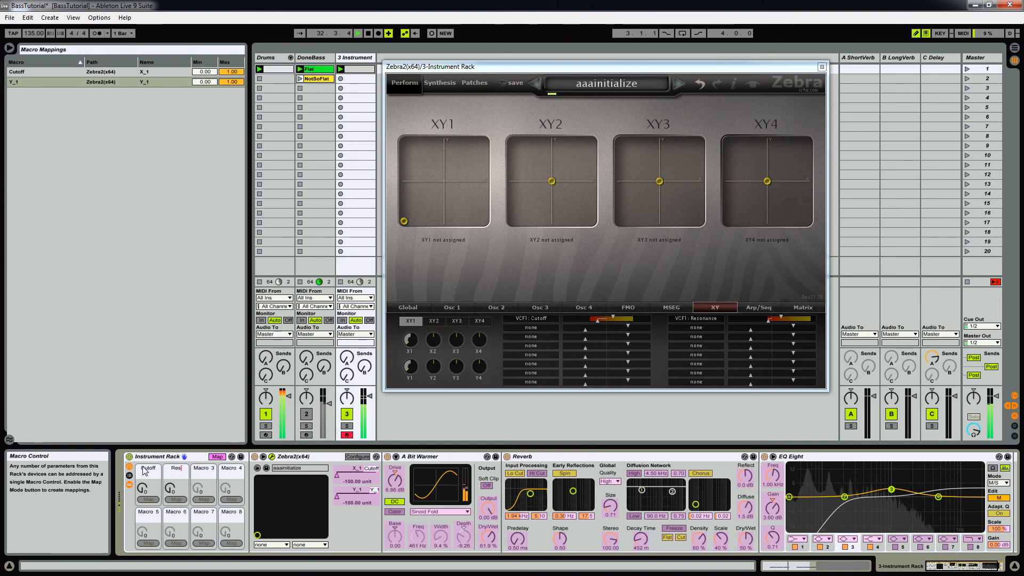
left_click(216, 457)
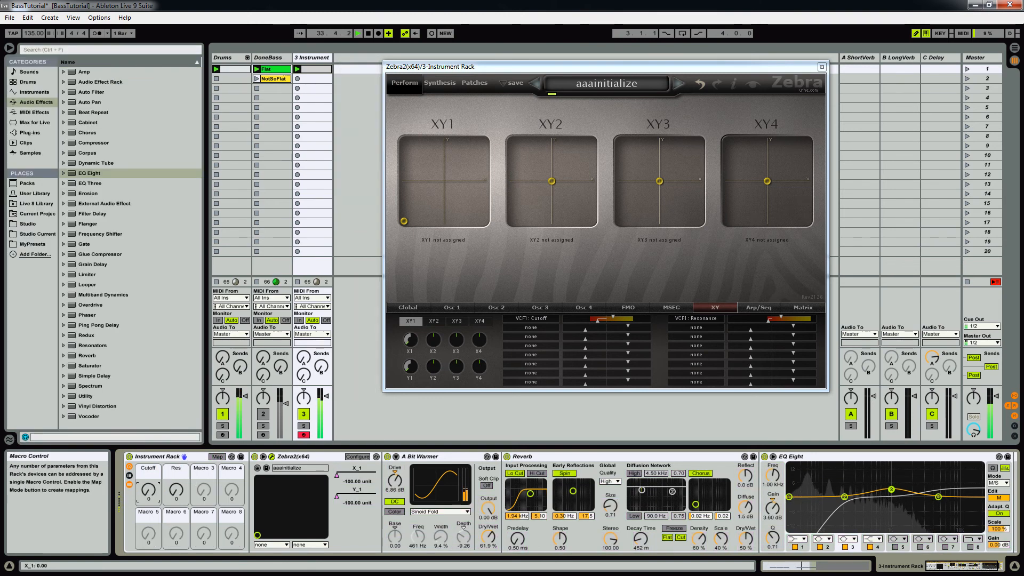
Step: Set both the Cutoff and Res macros to 64
left_click_drag(149, 489, 149, 459)
left_click_drag(176, 490, 176, 459)
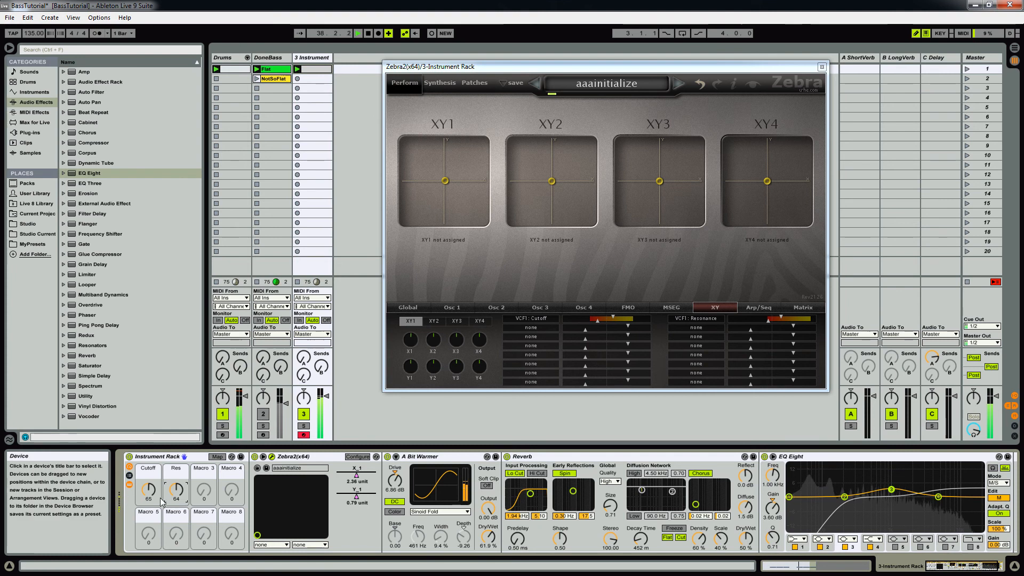
mouse_move(148, 489)
left_mouse_down()
mouse_move(149, 479)
mouse_move(148, 531)
mouse_move(149, 498)
left_mouse_up()
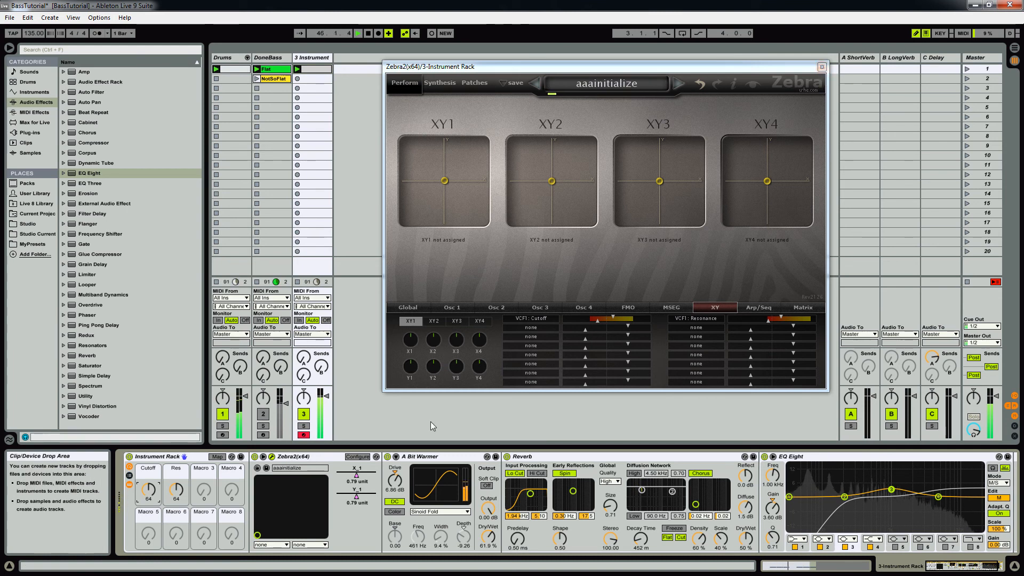
left_click(395, 482)
left_click(360, 477)
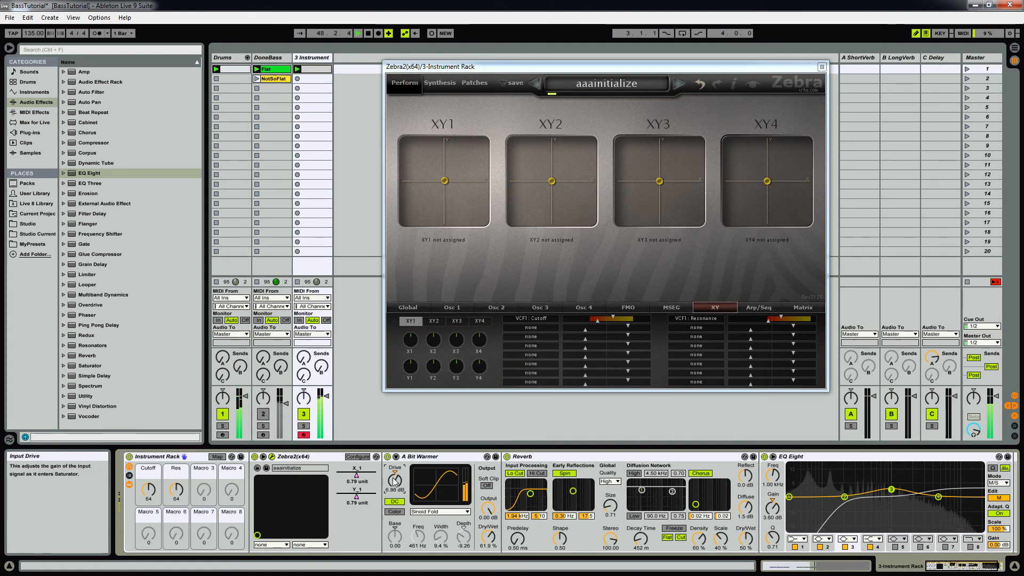
Step: Sweep the Drive of the A Bit Warmer saturator down and back up, leaving it at 6.29 dB
mouse_move(394, 481)
left_mouse_down()
mouse_move(394, 444)
mouse_move(395, 487)
left_mouse_up()
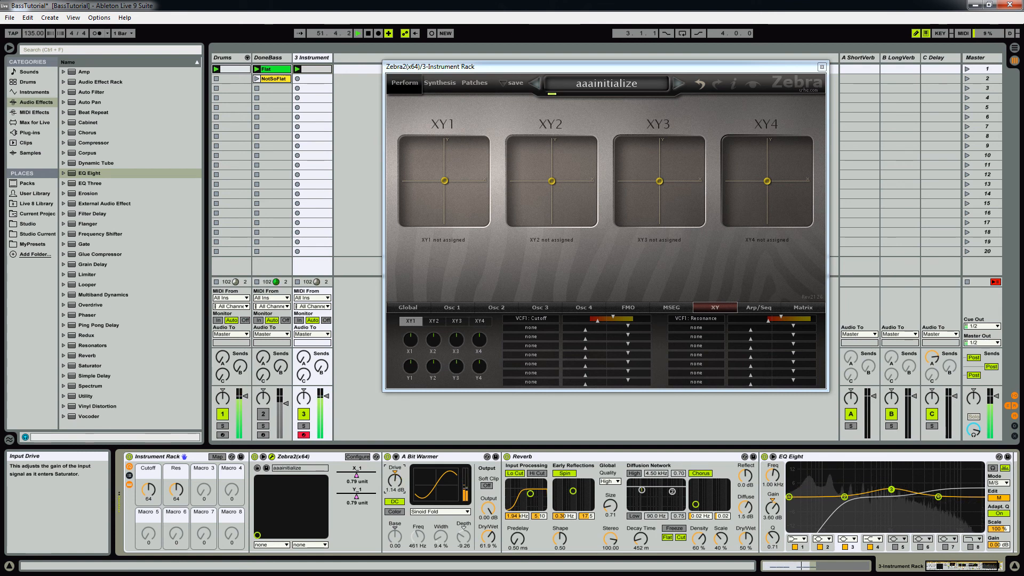
left_click_drag(395, 443, 395, 482)
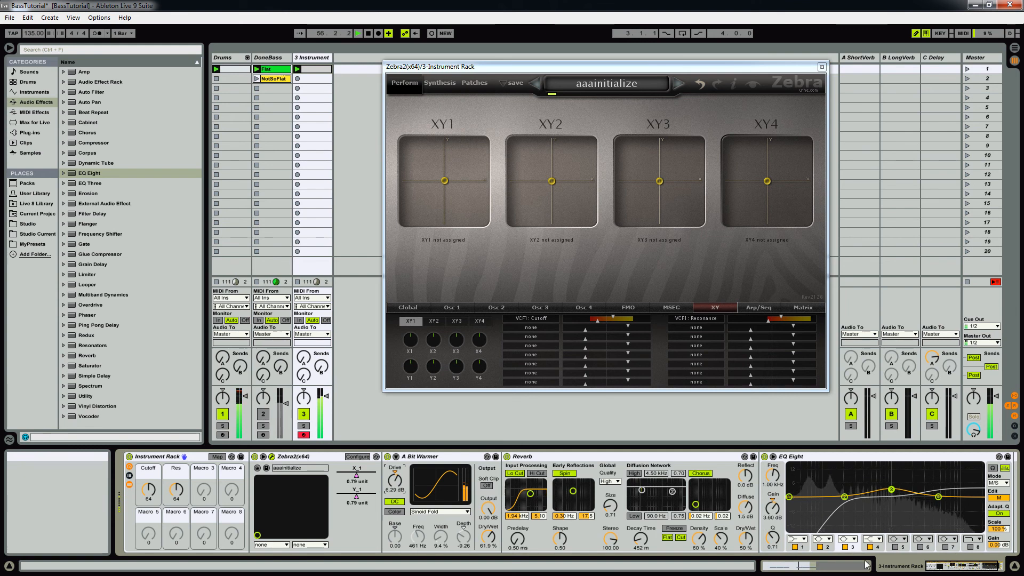
left_click(979, 568)
left_click_drag(979, 566, 959, 567)
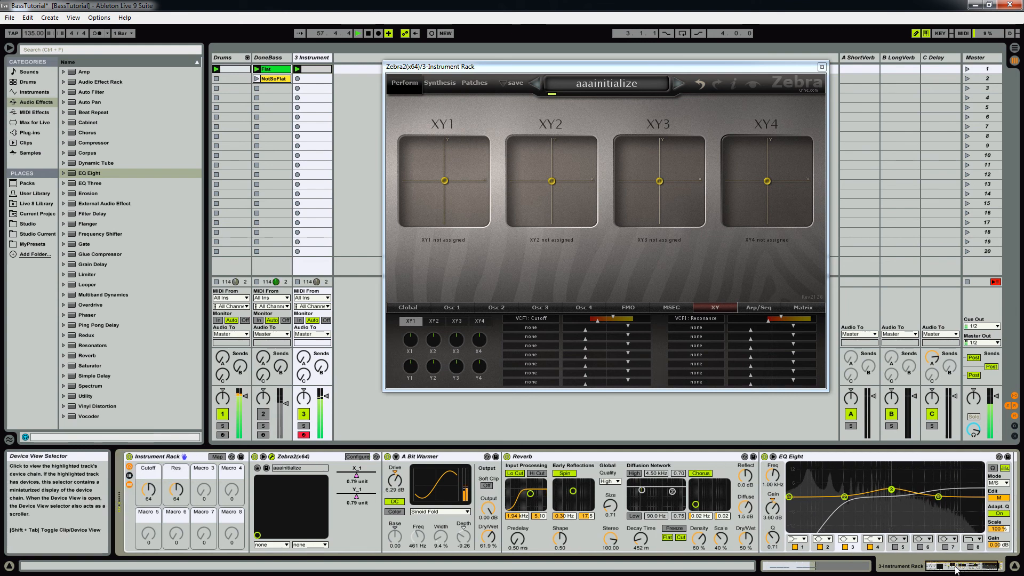
Step: Copy the bass clip on the Instrument track into the second clip slot and launch the copy
left_click(822, 67)
double_click(320, 70)
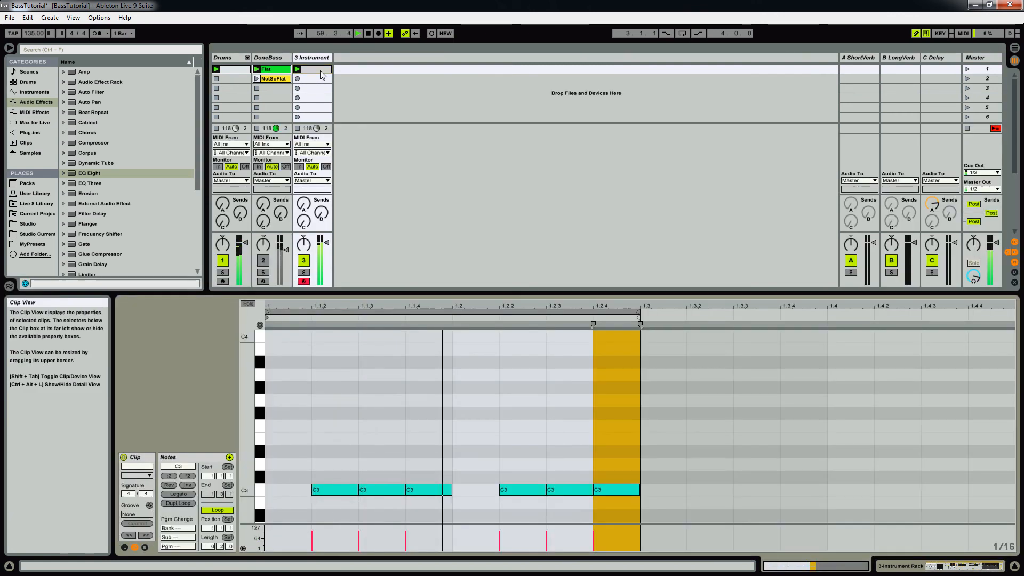
left_click_drag(322, 74, 317, 80)
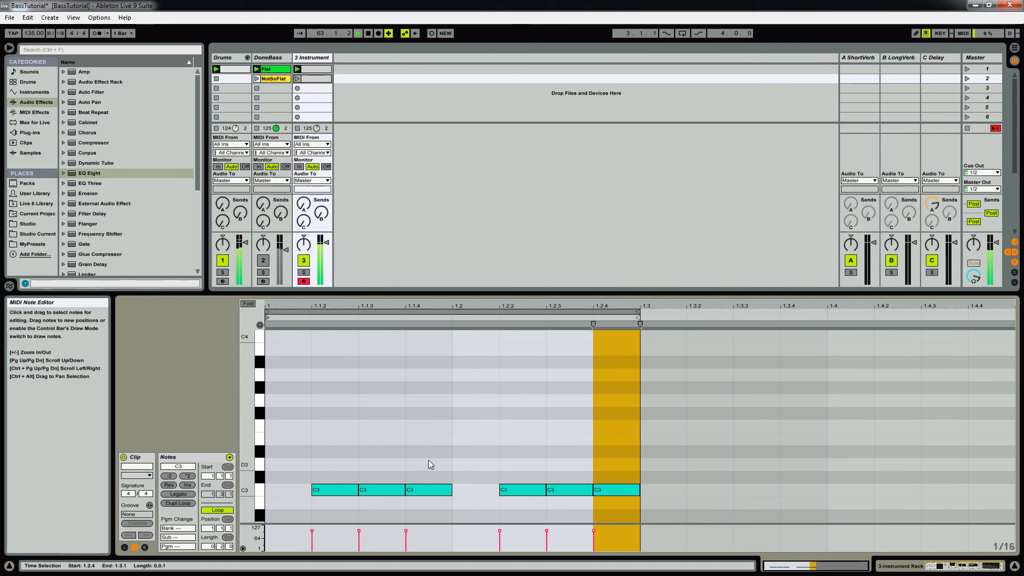
left_click(427, 453)
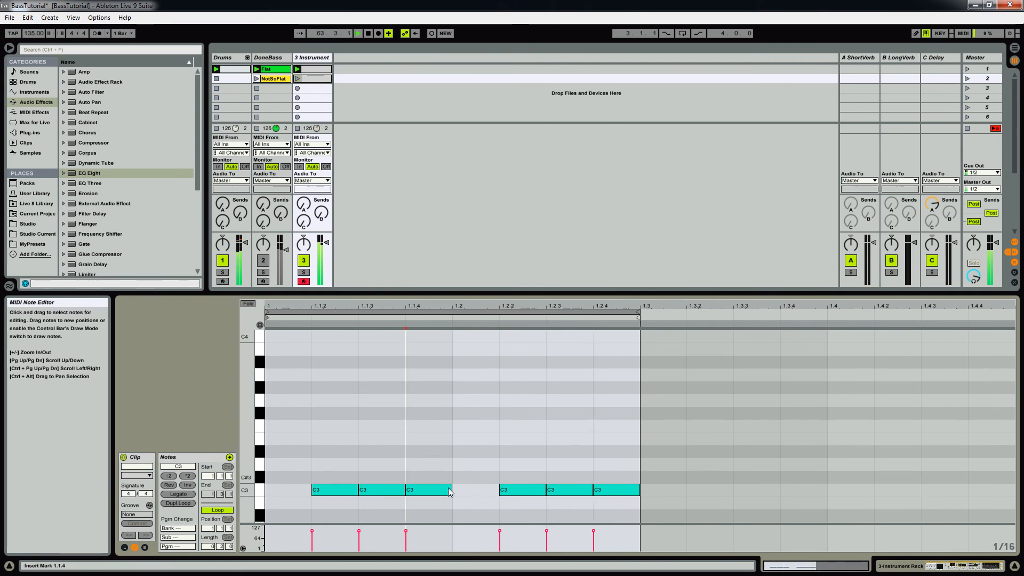
key("space")
left_click(297, 79)
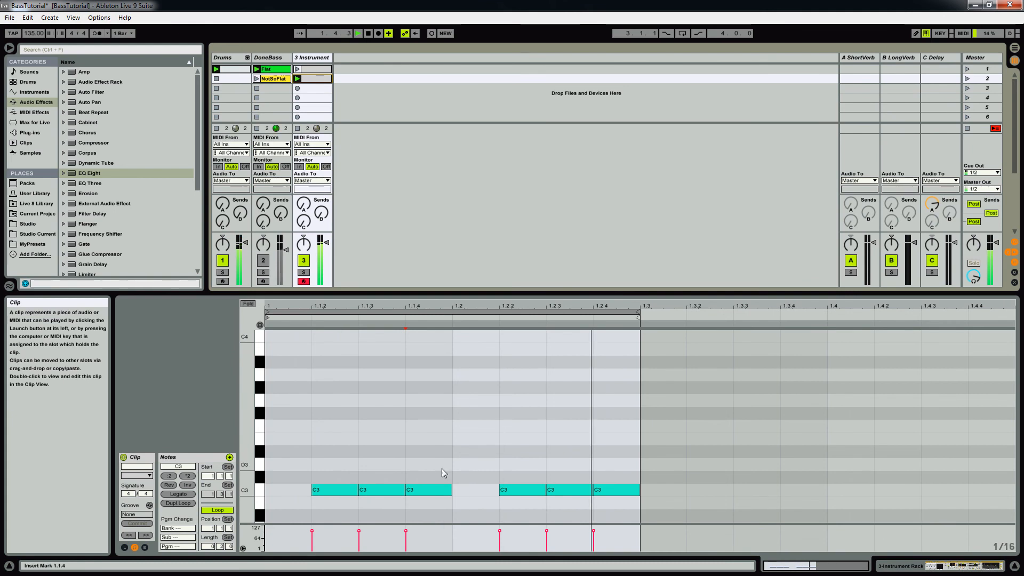
Step: Raise the C3 notes at 1.1.4 and 1.2.3 in the copied clip by an octave to C4
left_click(418, 488)
left_click(564, 489, "shift")
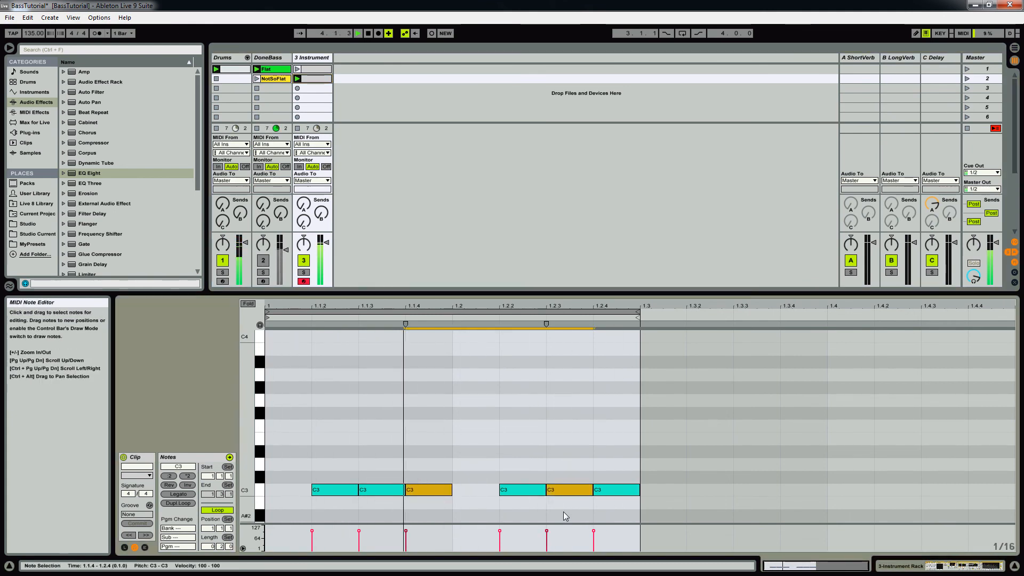
key("shift+Up")
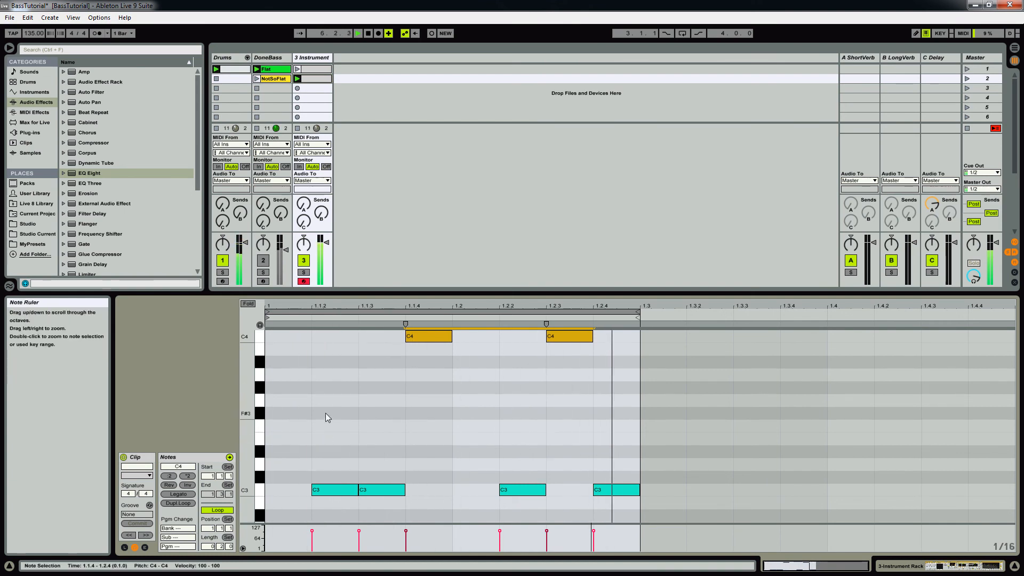
Step: Duplicate the clip's loop to a full bar and lower the two C4 notes in the second half to C3
left_click(178, 503)
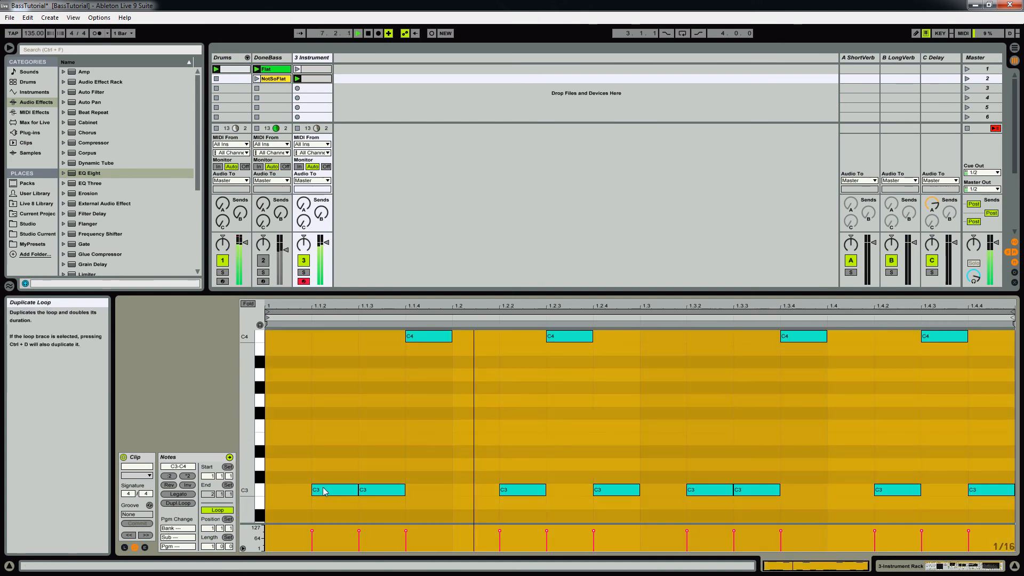
left_click(836, 377)
left_click_drag(778, 366, 960, 333)
key("shift+Down")
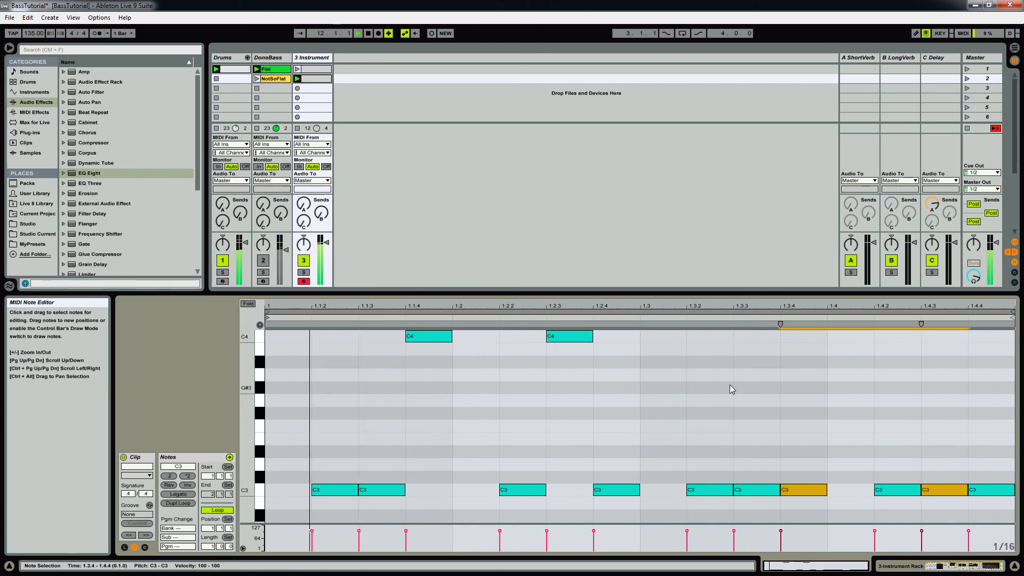
Step: Vary the second half of the bassline by raising the notes at 1.3.3 to D#3, 1.4.3 to G3 and 1.4.4 to C#3
left_click(755, 490)
key("Up")
key("Up")
key("Up")
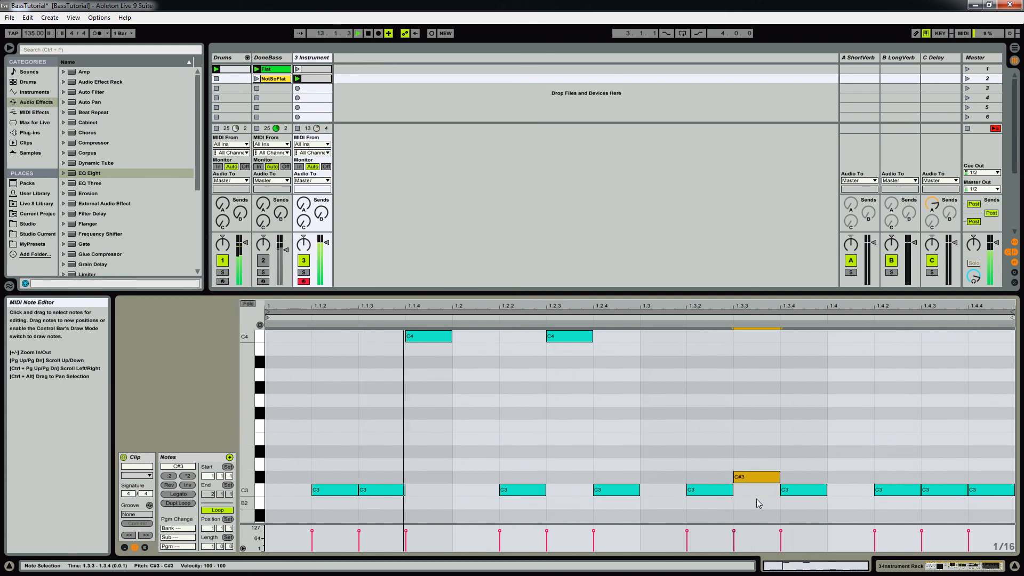
left_click(938, 492)
key("Up")
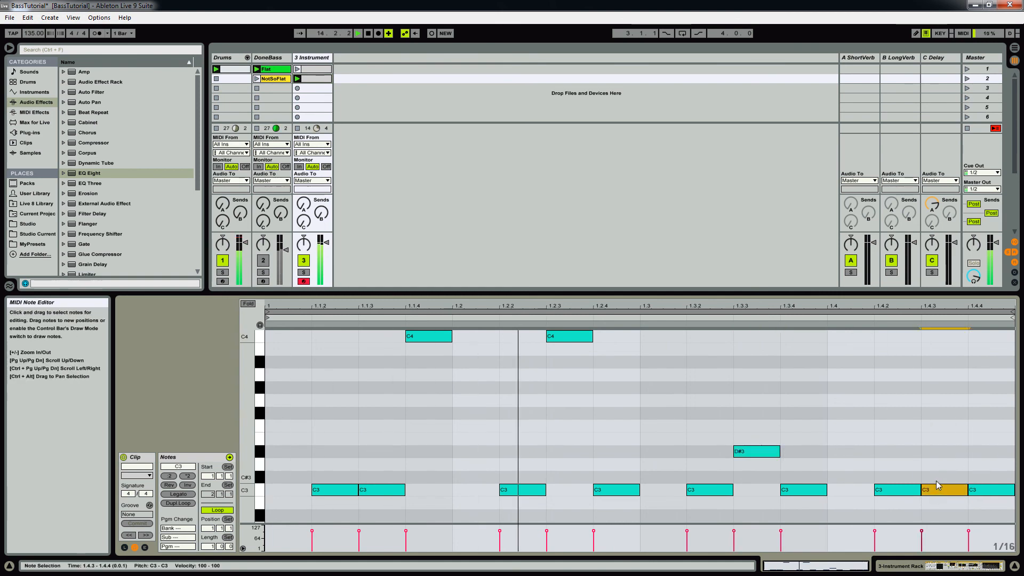
key("Up")
key("Up")
key("Up")
key("Up")
key("Up")
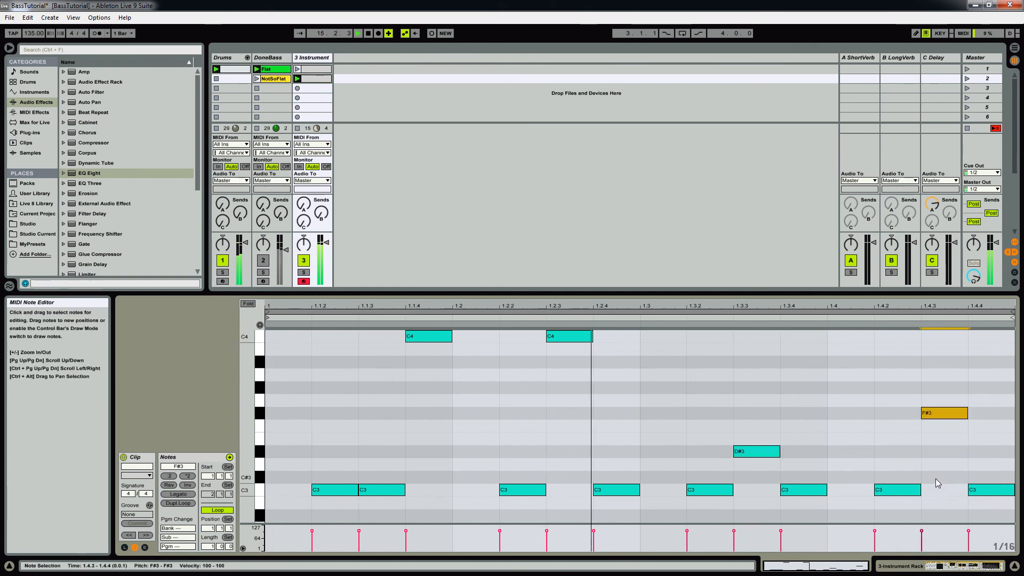
key("Up")
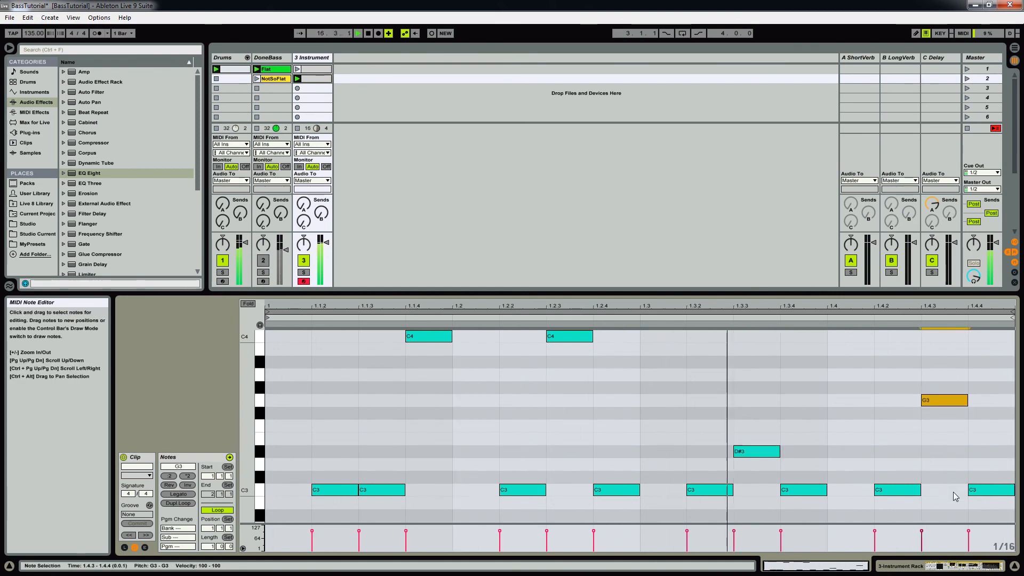
left_click(984, 490)
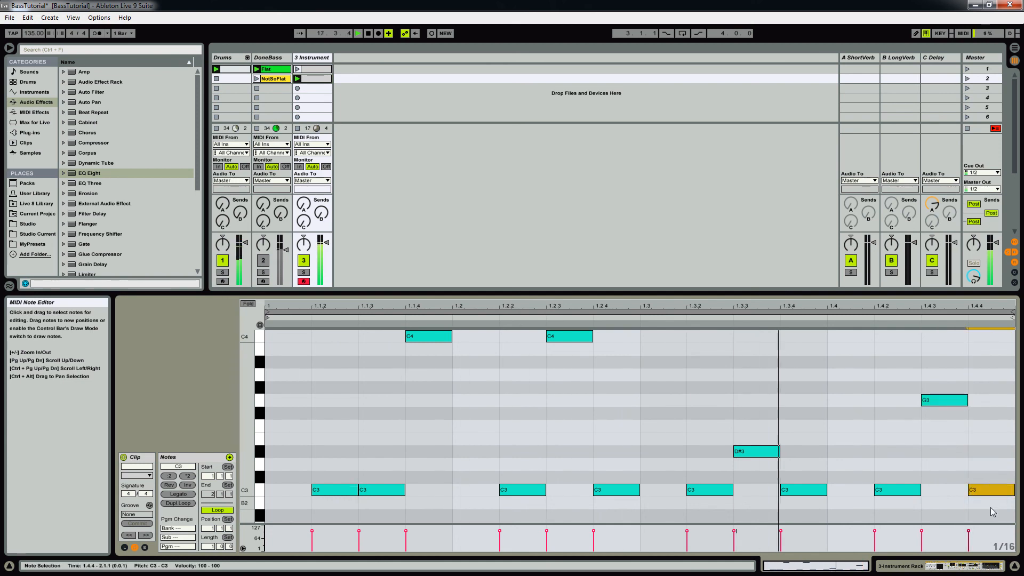
key("Up")
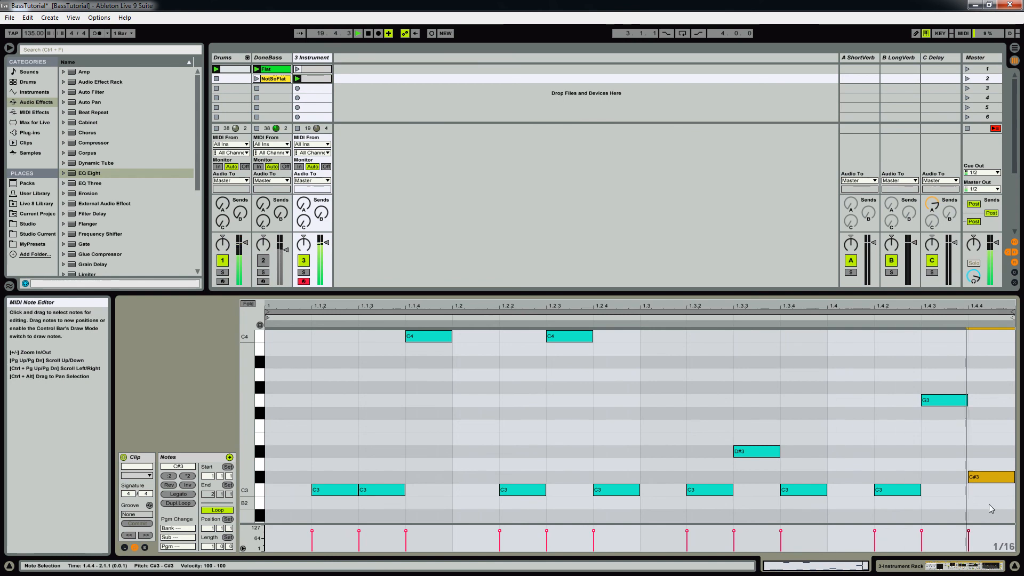
Step: Launch the original bass clip in the first slot and play it at a tempo of 175 BPM
left_click(298, 69)
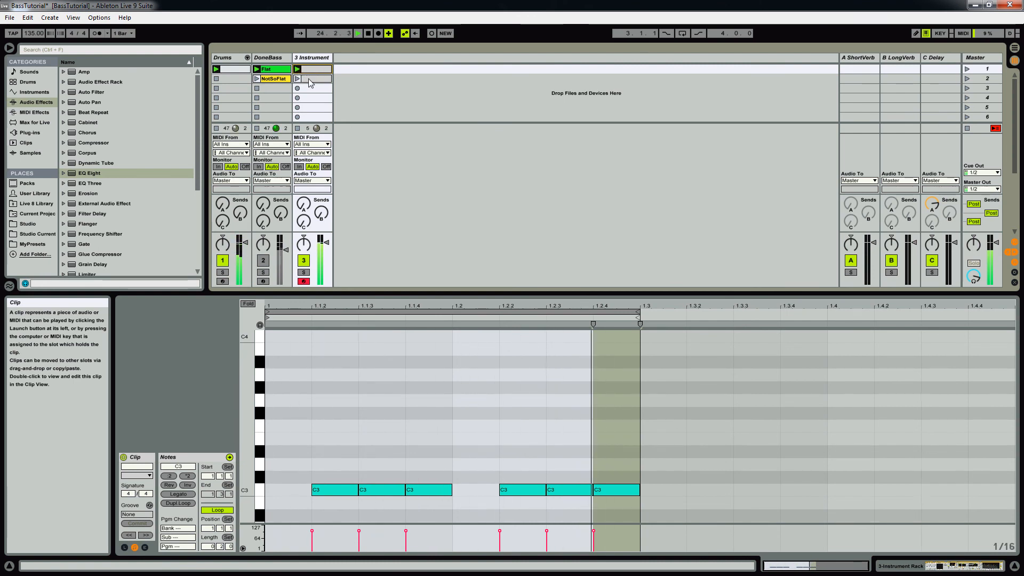
left_click(32, 33)
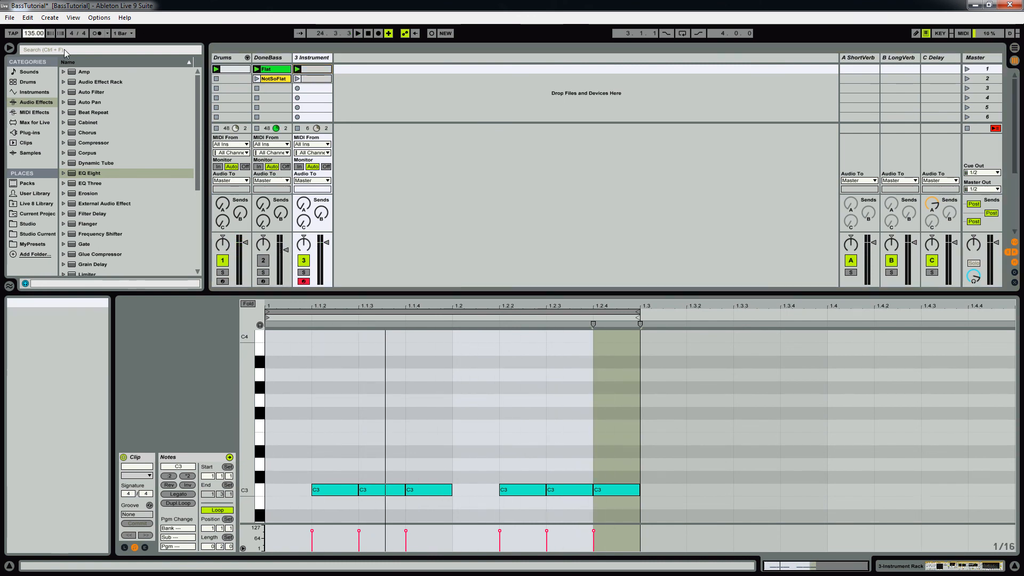
type("1")
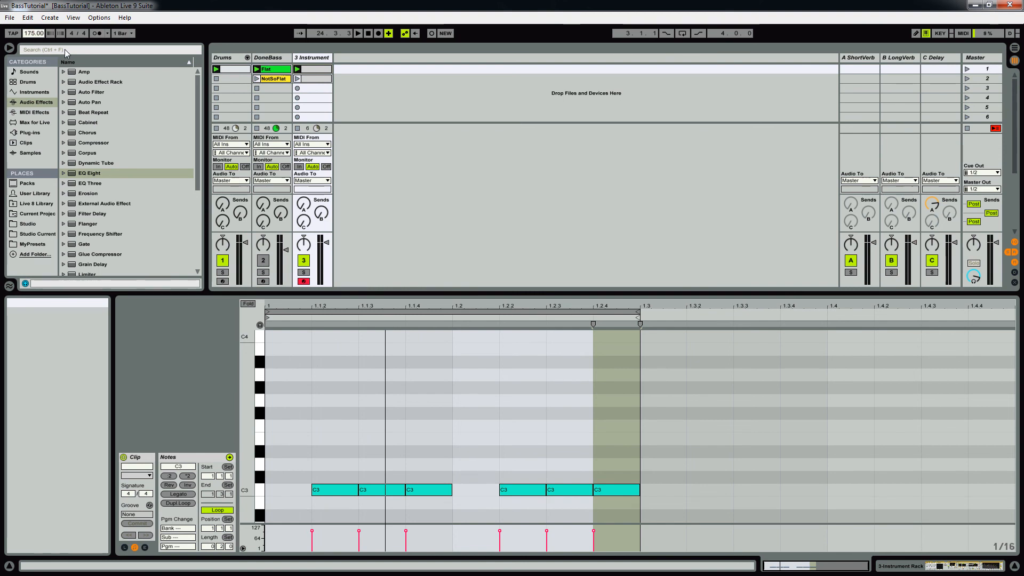
key("space")
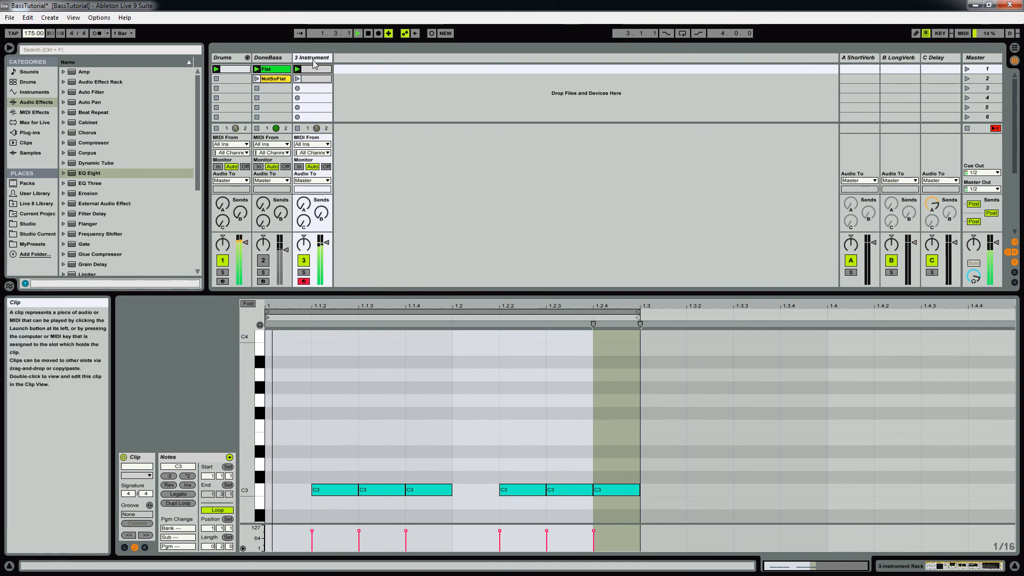
Step: Show Zebra2's Synthesis page and set Envelope 2's Decay to 26.50 while the bass plays
left_click(314, 58)
key("space")
key("shift+Tab")
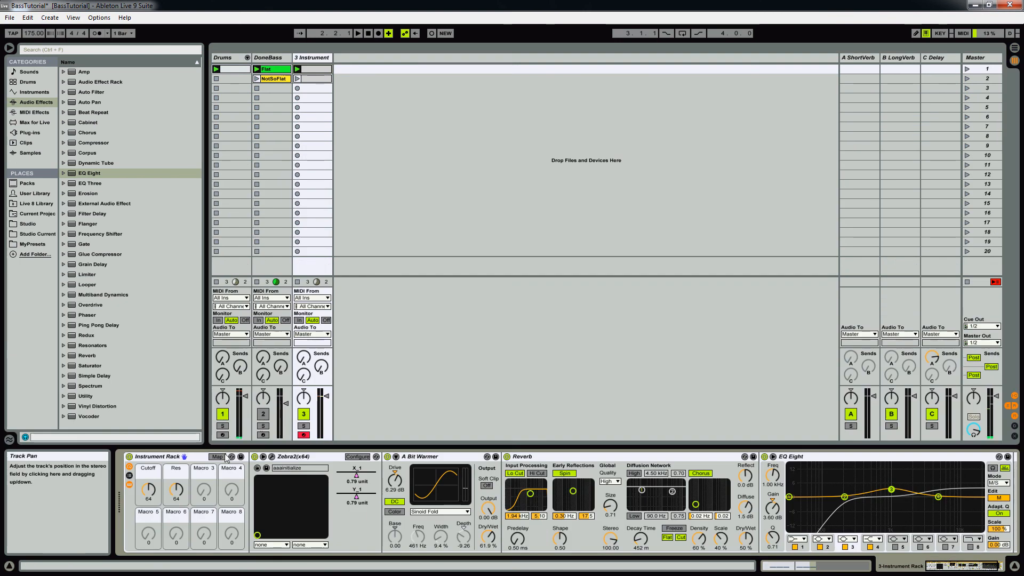
left_click(273, 458)
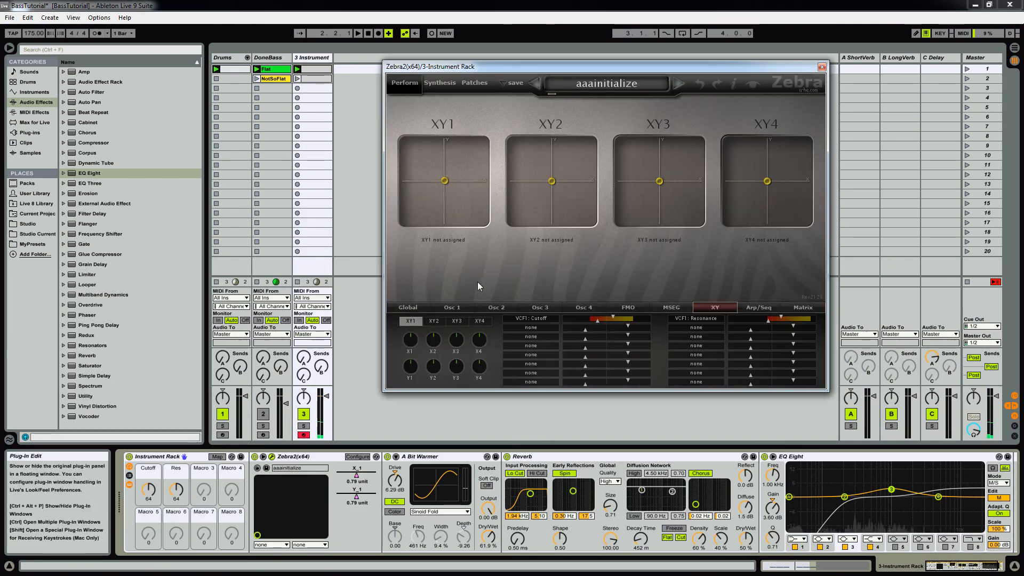
left_click(440, 84)
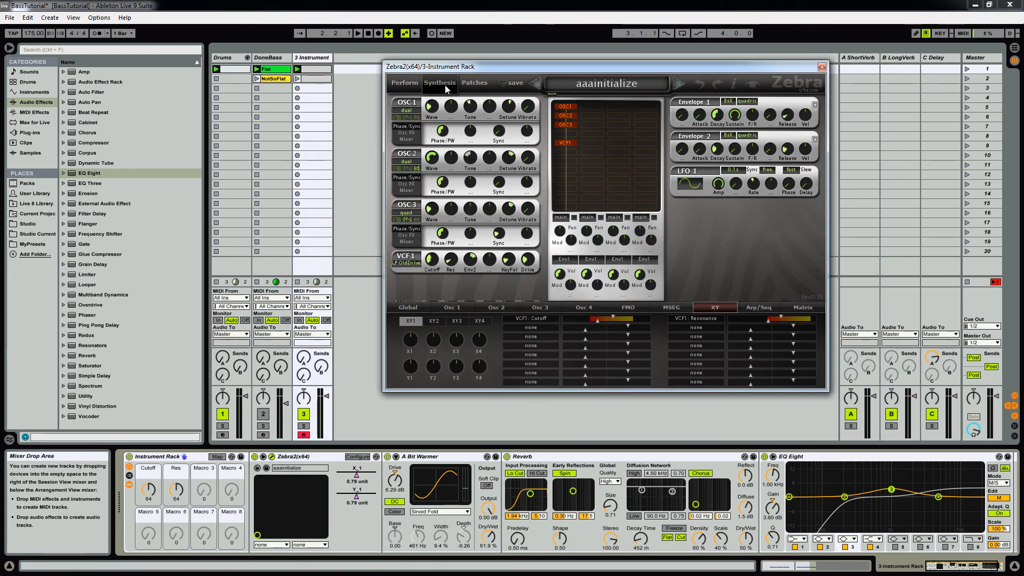
key("space")
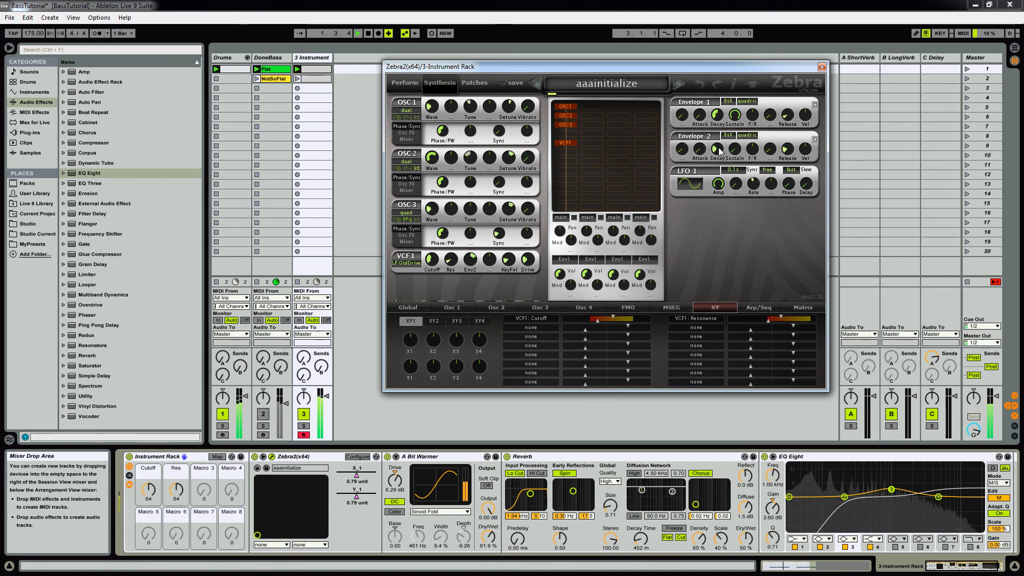
left_click_drag(718, 150, 716, 156)
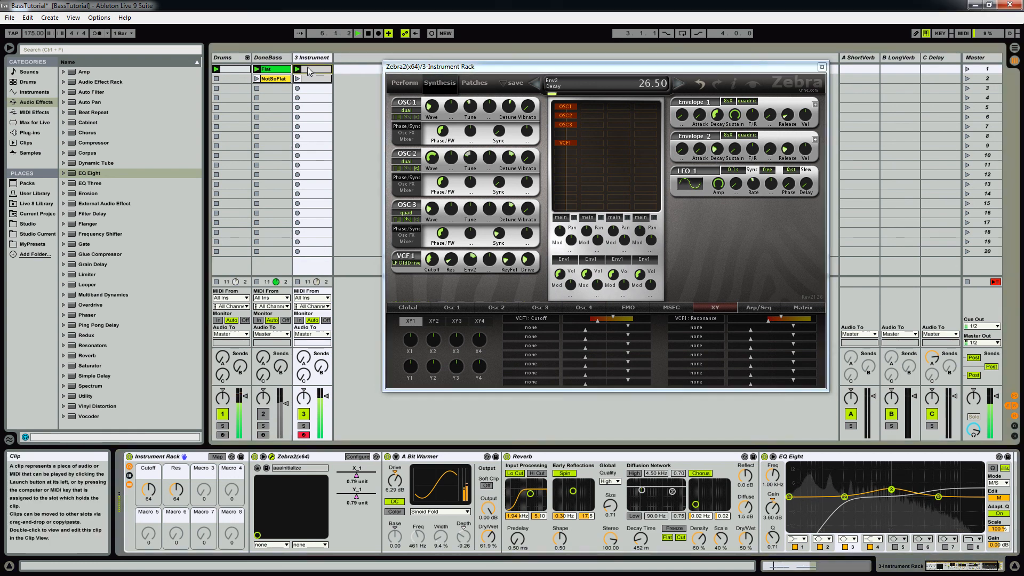
Step: Shorten all six C3 notes in the first bass clip slightly so gaps separate them
double_click(316, 69)
left_click_drag(321, 453, 644, 514)
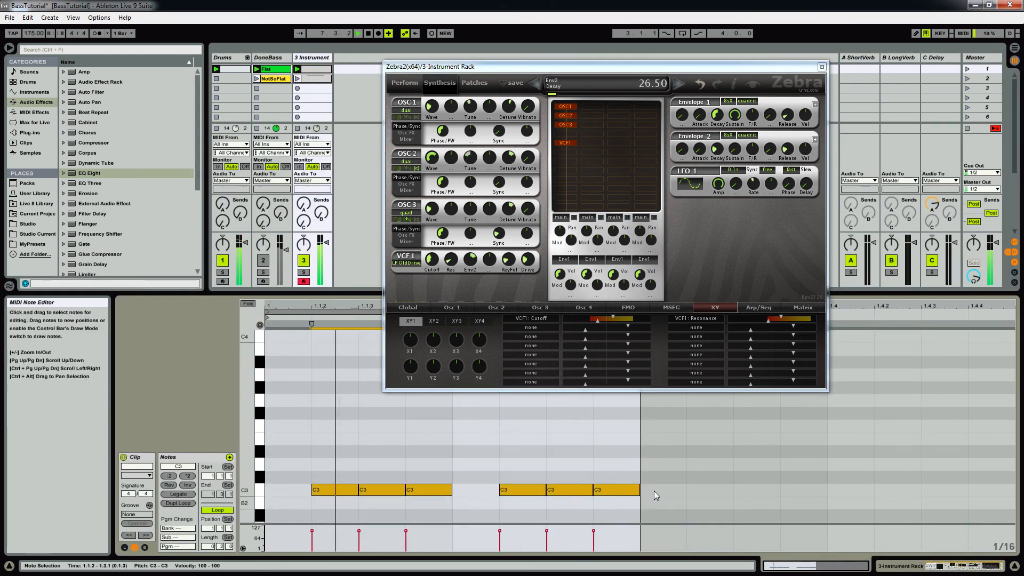
left_click_drag(634, 494, 633, 497)
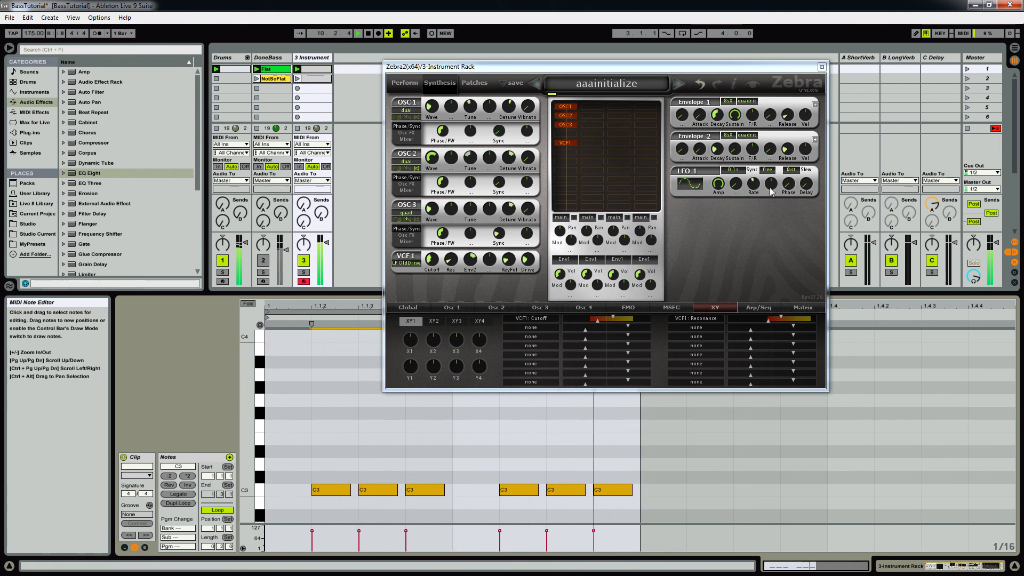
Step: Set Envelope 1's Release to 1.50 and Envelope 2's Decay to 26.00 in Zebra2
left_click_drag(789, 112, 789, 121)
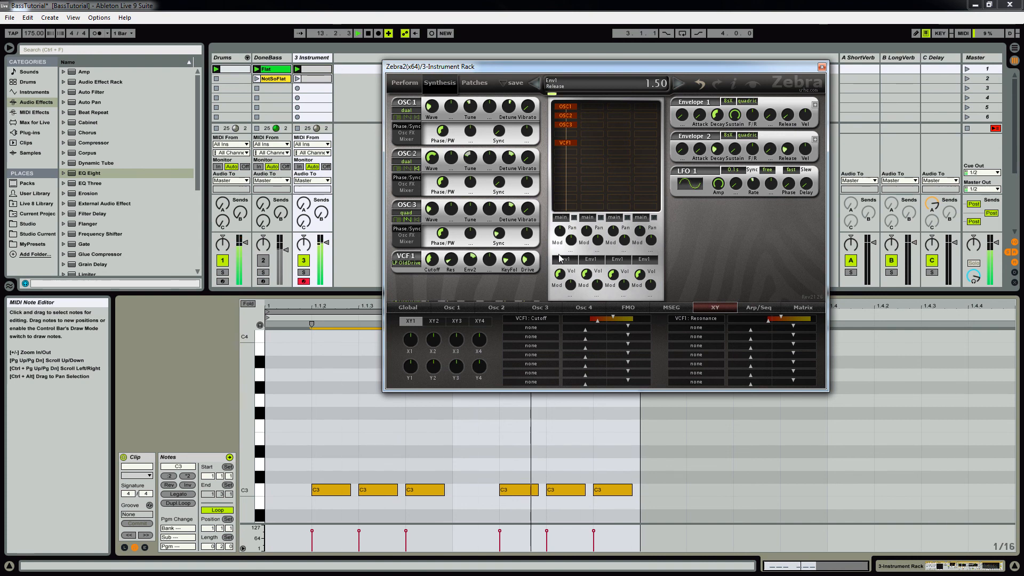
left_click_drag(714, 122, 719, 149)
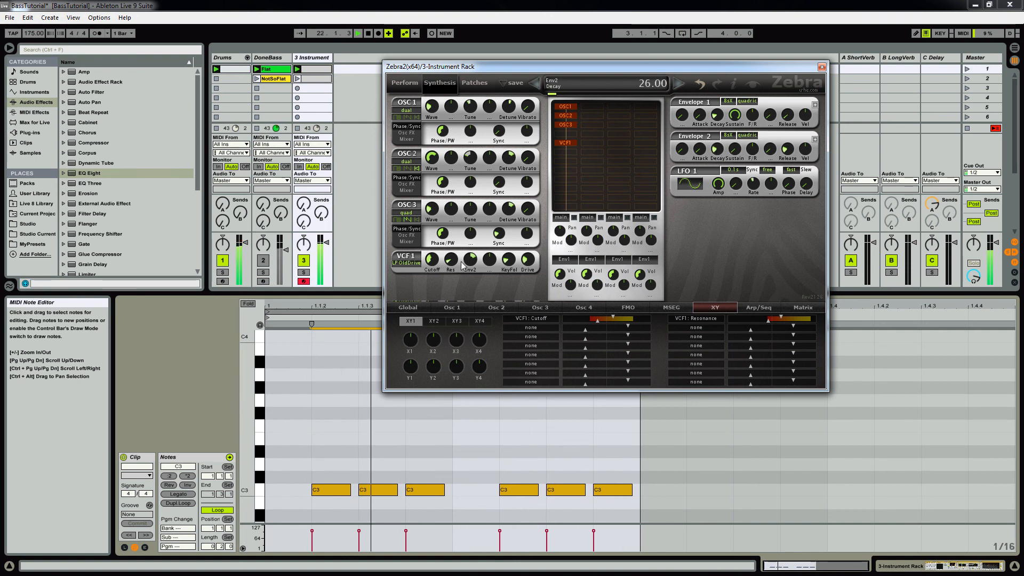
Step: Set the song tempo to 90 BPM and restart playback
left_click(34, 34)
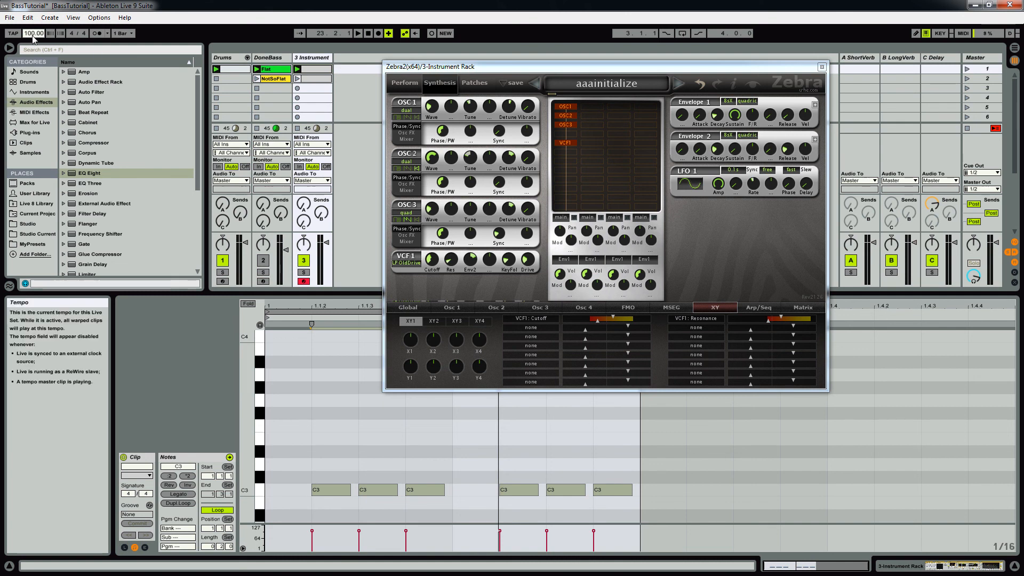
key("Return")
key("space")
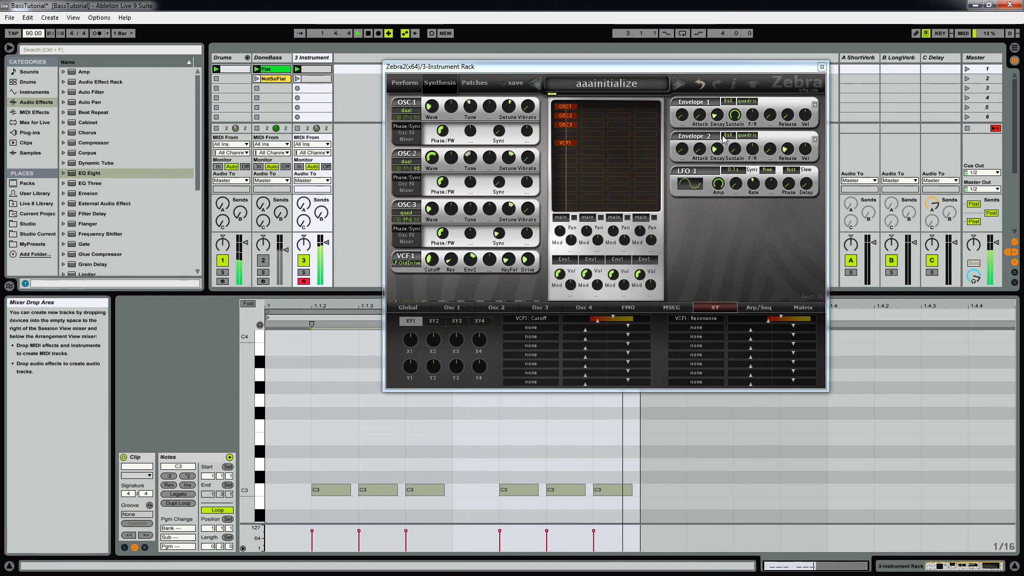
Step: Lengthen Envelope 1's Decay and set Envelope 2's Decay to 37.50 to suit the slower tempo
left_click_drag(720, 120, 728, 101)
left_click_drag(716, 158, 720, 93)
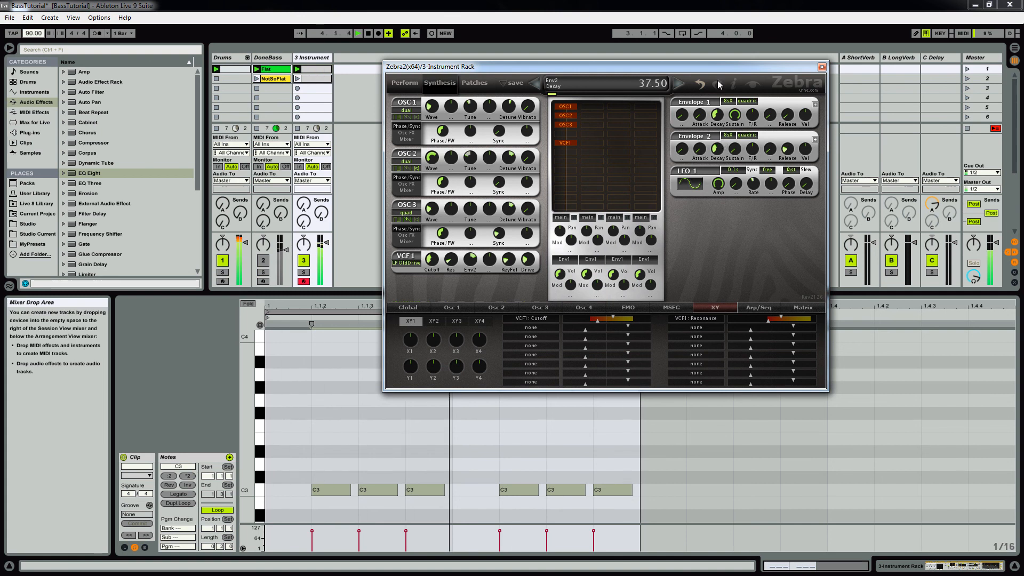
Step: Deactivate the middle C3 note of each three-note group, at 1.1.3 and 1.2.3, in the first bass clip
left_click(360, 460)
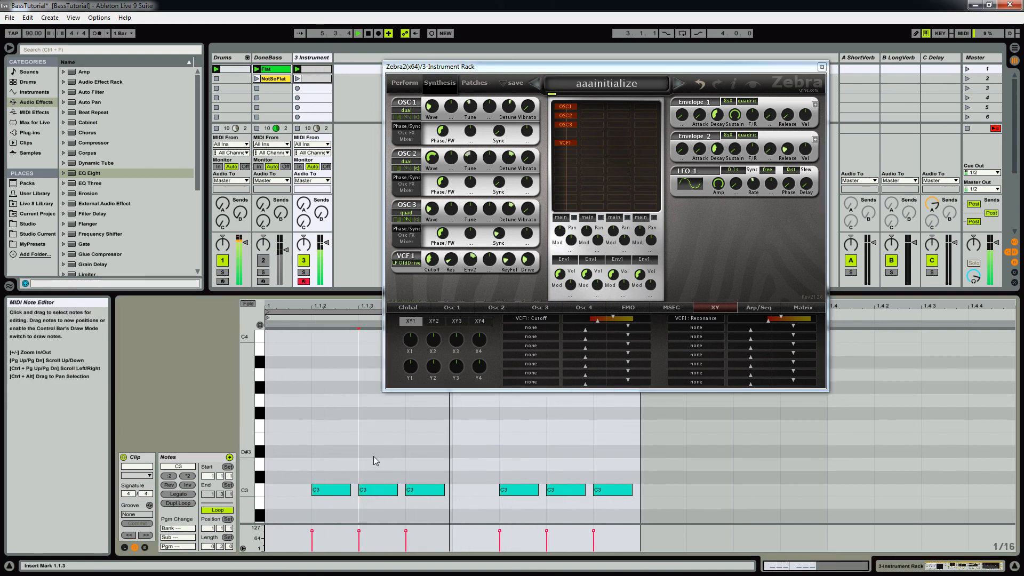
left_click(378, 489)
key("0")
left_click_drag(547, 452, 560, 509)
key("0")
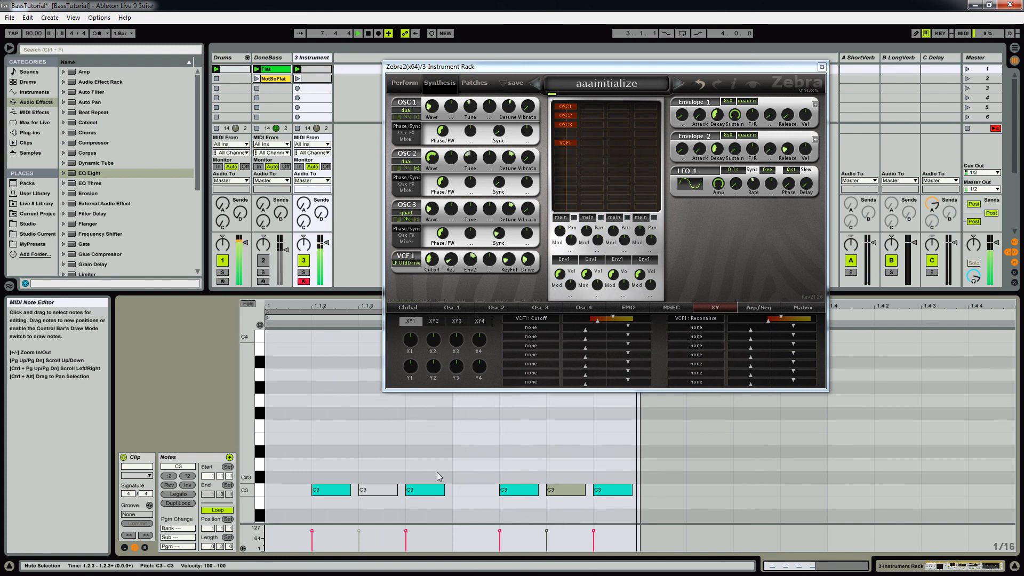
Step: Reactivate the muted C3 notes at 1.1.3 and 1.2.3, and set Envelope 2's Decay to 34.50
key("0")
left_click_drag(366, 461, 372, 496)
key("0")
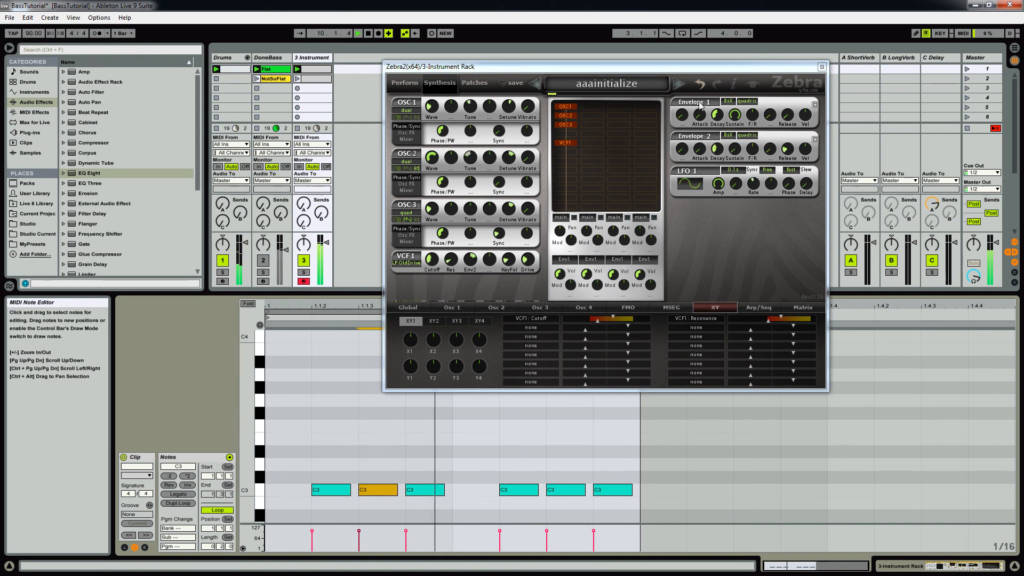
mouse_move(728, 126)
left_mouse_down()
mouse_move(715, 178)
mouse_move(722, 110)
mouse_move(715, 135)
left_mouse_up()
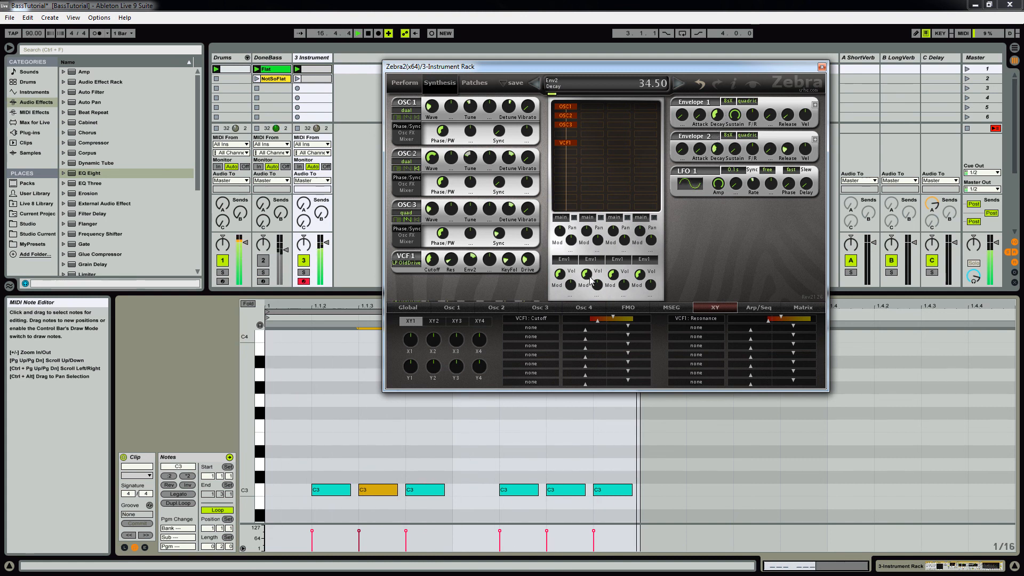
Step: Assign Envelope 1's Decay as the second X target of XY1, reset X1 to 0.00, and close the Zebra2 editor
left_click(516, 327)
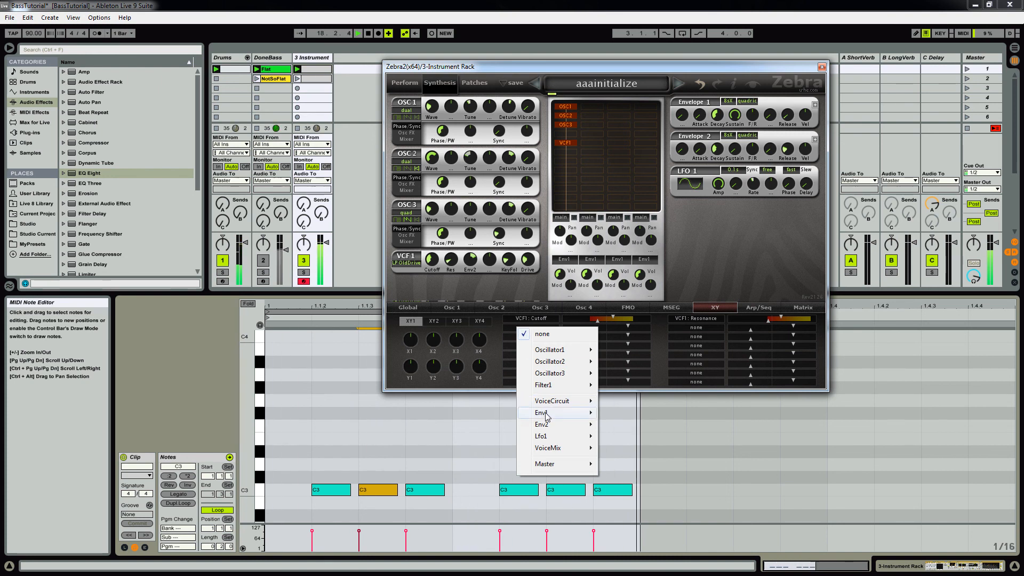
mouse_move(545, 415)
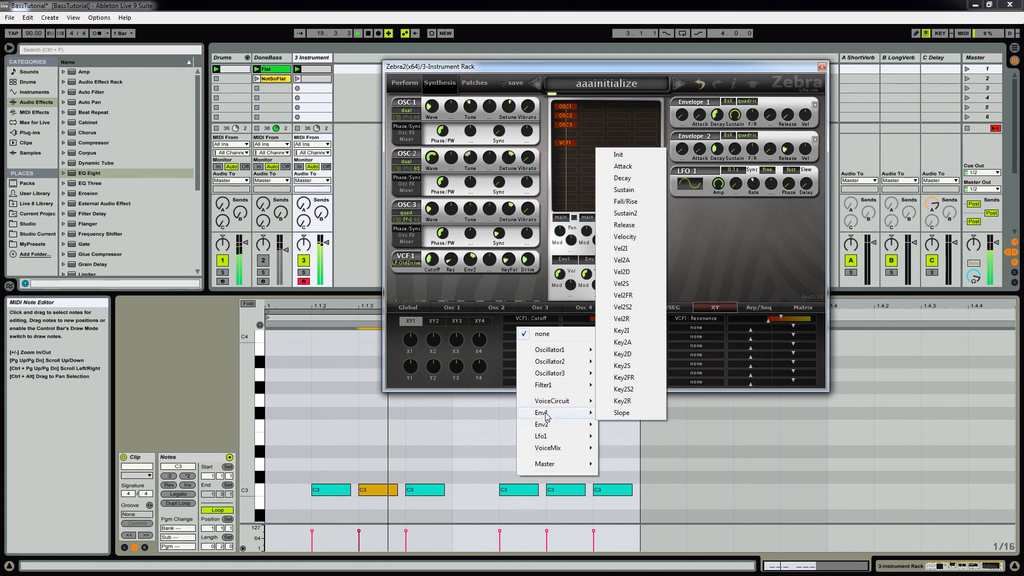
left_click(623, 179)
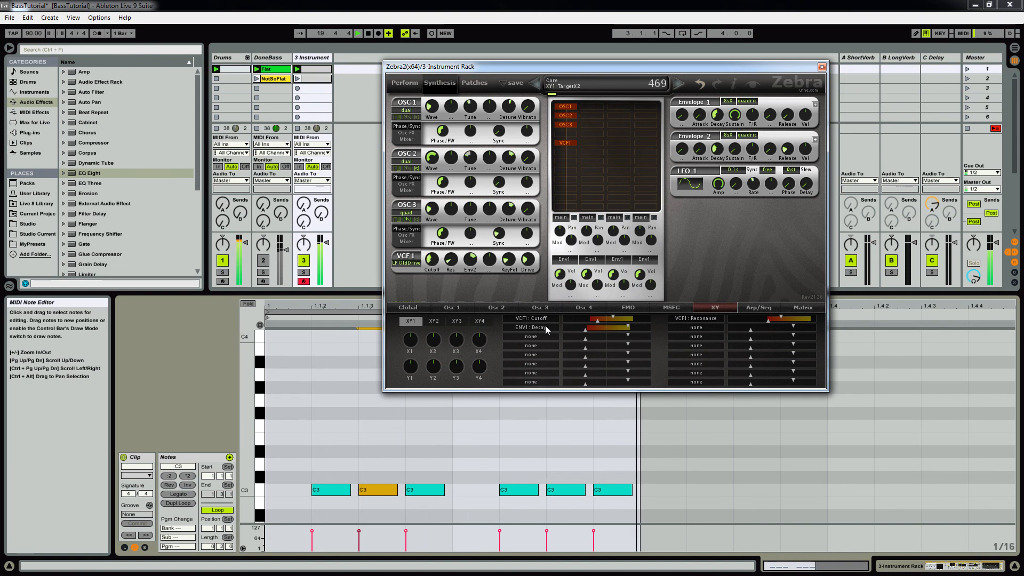
mouse_move(416, 340)
left_mouse_down()
mouse_move(417, 321)
mouse_move(414, 342)
left_mouse_up()
double_click(415, 342)
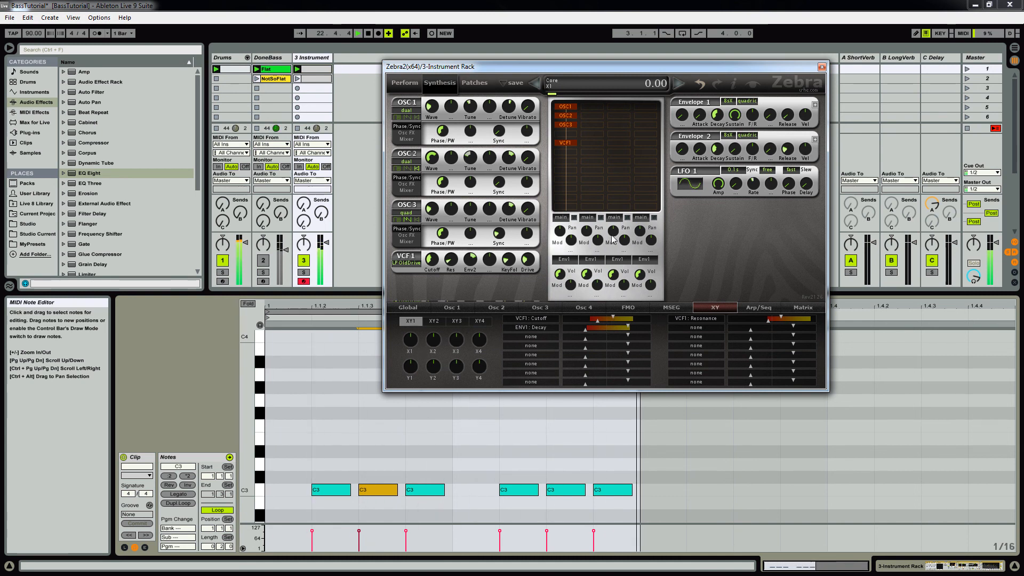
left_click(822, 66)
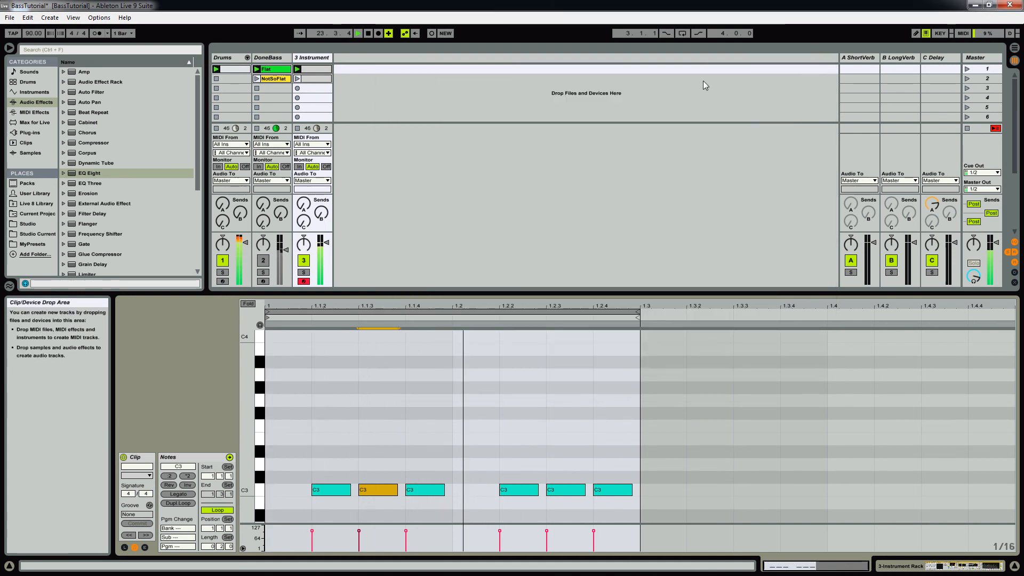
Step: Save the third track's Instrument Rack to the User Library as a preset named Bass
left_click(315, 58)
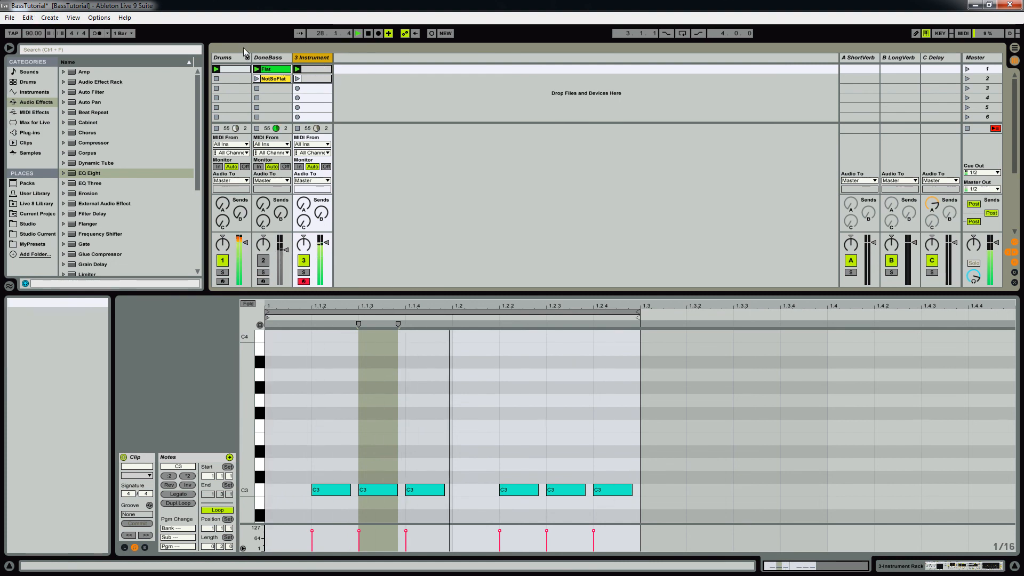
double_click(315, 59)
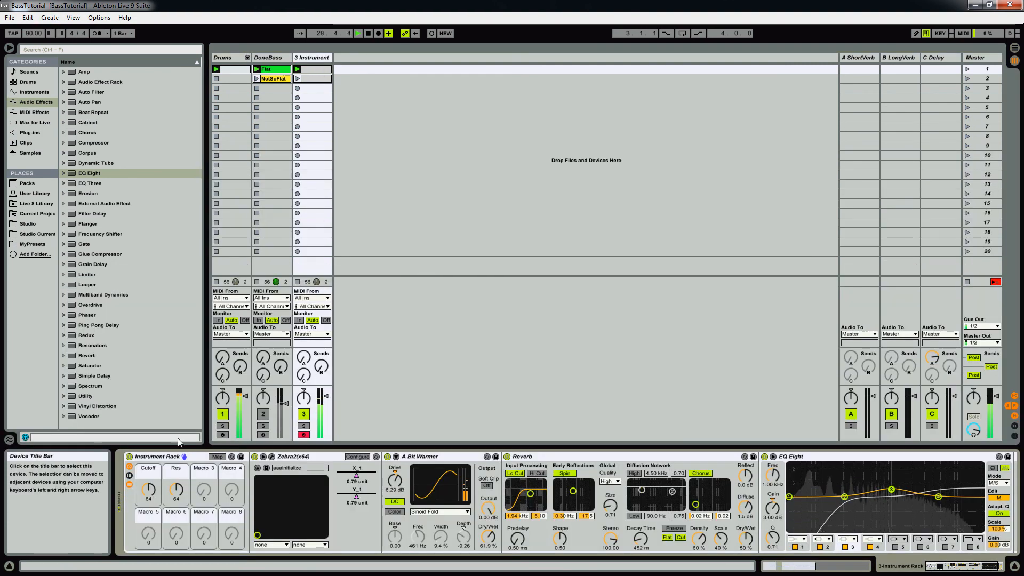
left_click(240, 457)
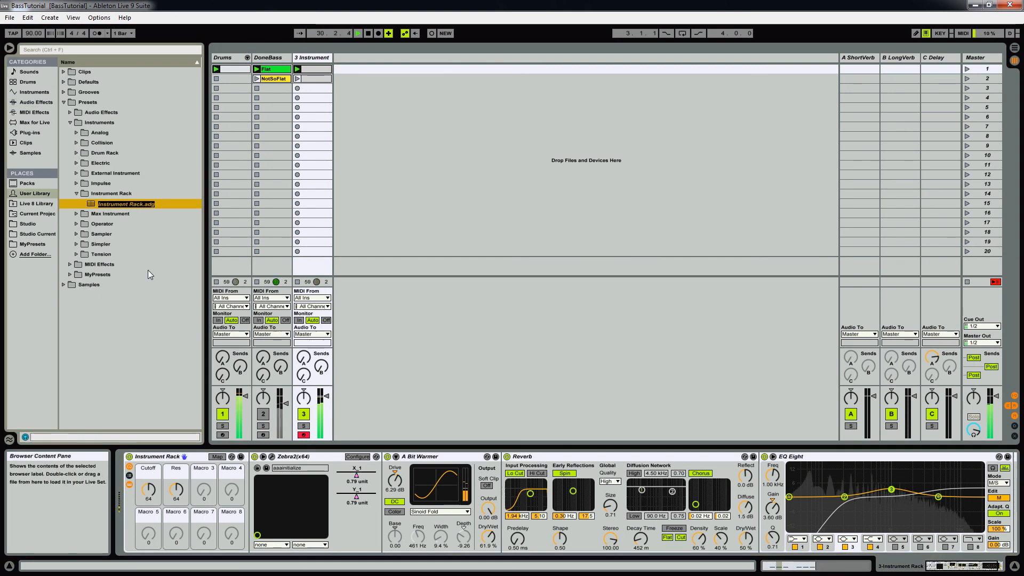
type("Bass")
key("Return")
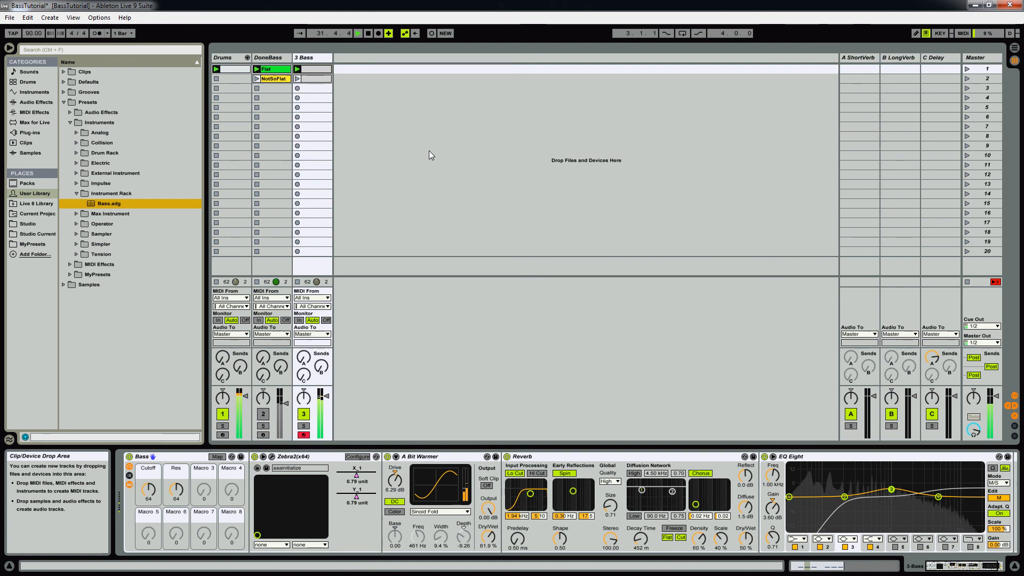
left_click(420, 167)
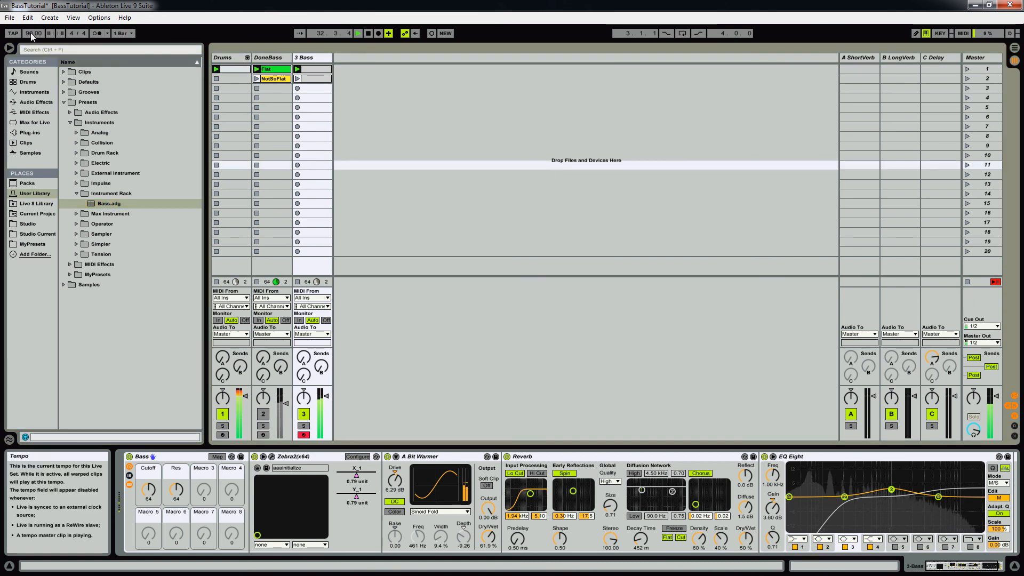